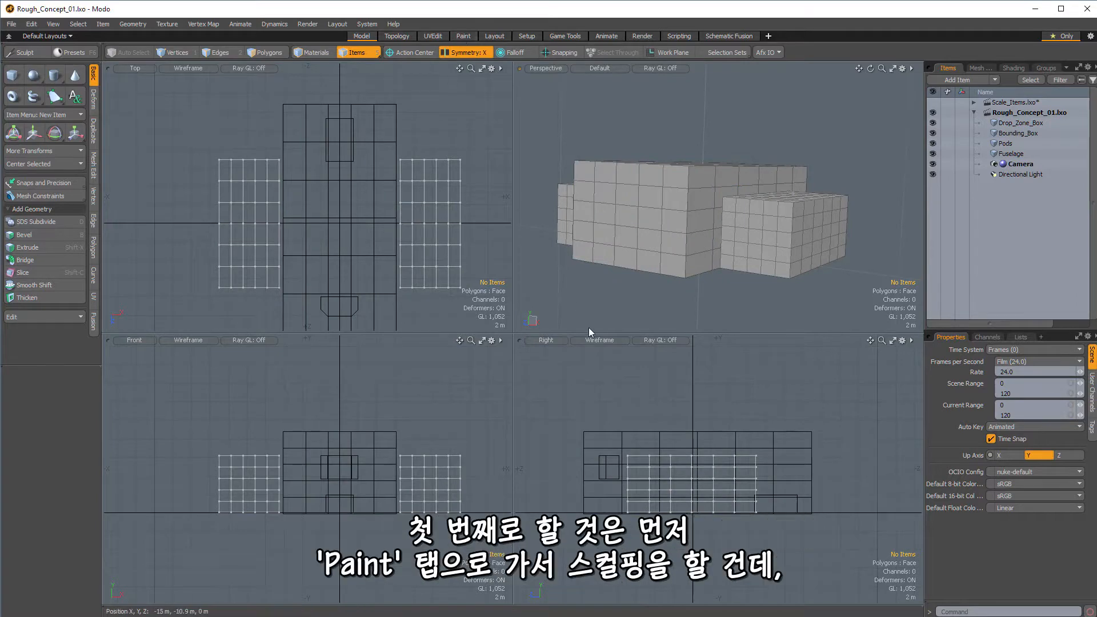
Switch to the Paint layout, select the Fuselage mesh and activate the sculpting Move tool
{"action": "left_click", "coordinate": [474, 36]}
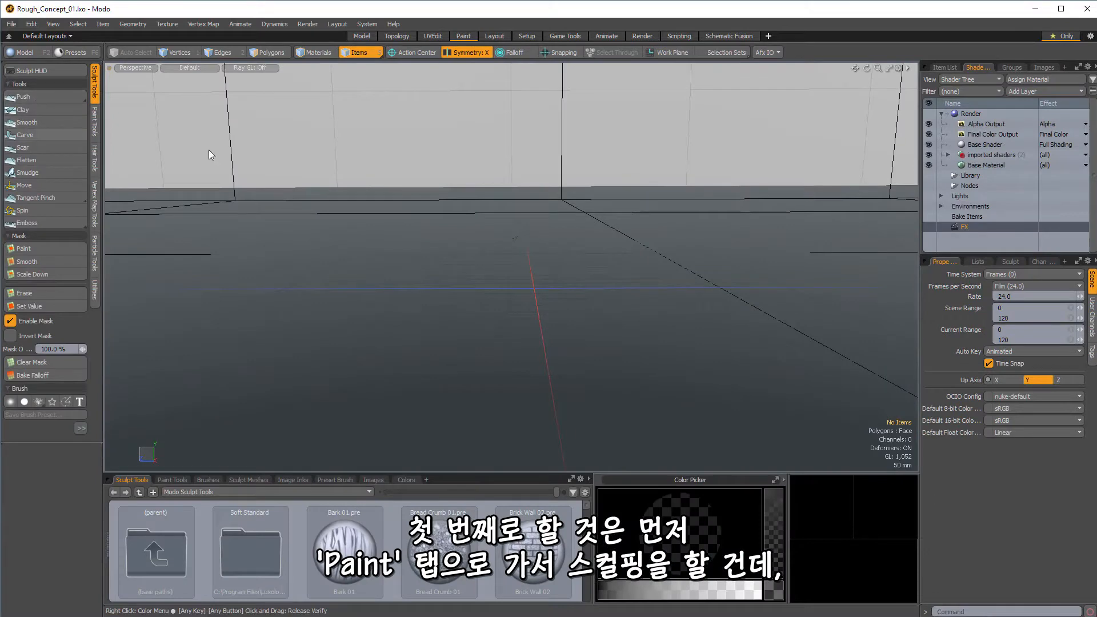
{"action": "mouse_move", "coordinate": [208, 150]}
{"action": "left_mouse_down", "text": "ctrl+alt"}
{"action": "mouse_move", "coordinate": [564, 247]}
{"action": "mouse_move", "coordinate": [622, 229]}
{"action": "mouse_move", "coordinate": [523, 186]}
{"action": "mouse_move", "coordinate": [392, 300]}
{"action": "left_mouse_up", "text": "ctrl+alt"}
{"action": "left_click", "coordinate": [622, 225]}
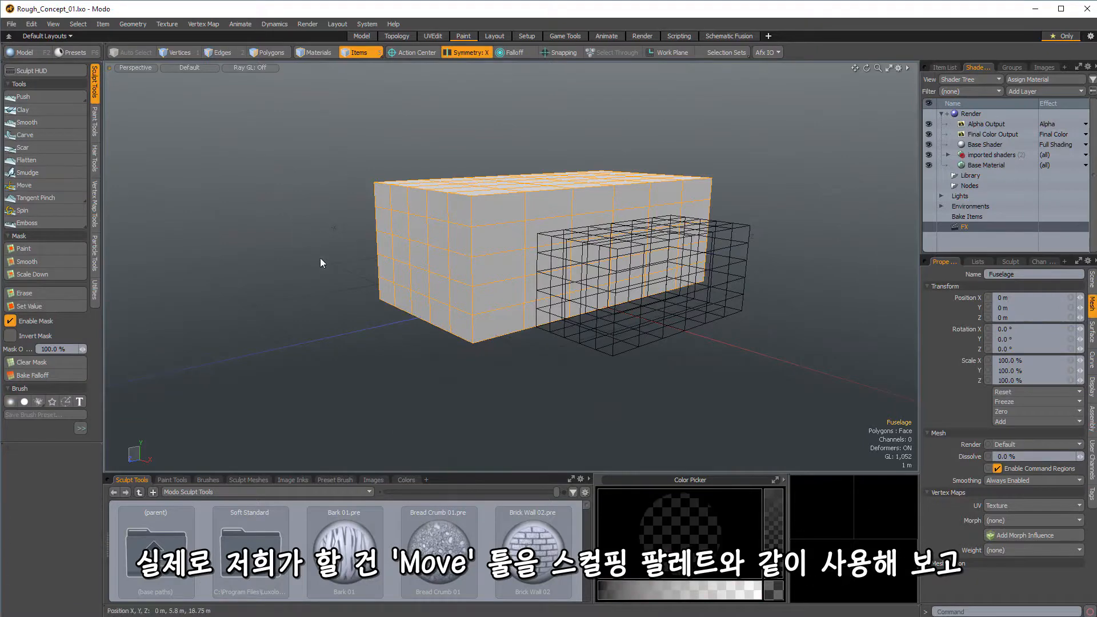
{"action": "left_click_drag", "start_coordinate": [320, 262], "coordinate": [326, 233], "text": "alt"}
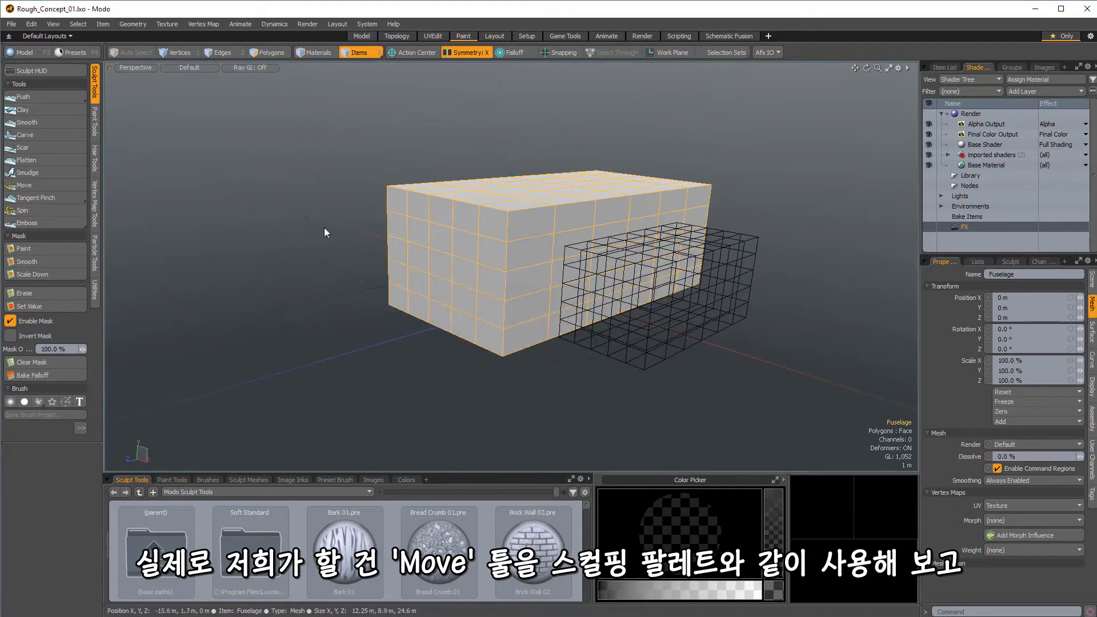
{"action": "left_click", "coordinate": [26, 185]}
Sculpt the fuselage's upper edges with the size 76 brush and pull its upper rear out into an overhang
{"action": "left_click_drag", "start_coordinate": [457, 220], "coordinate": [525, 251], "text": "alt"}
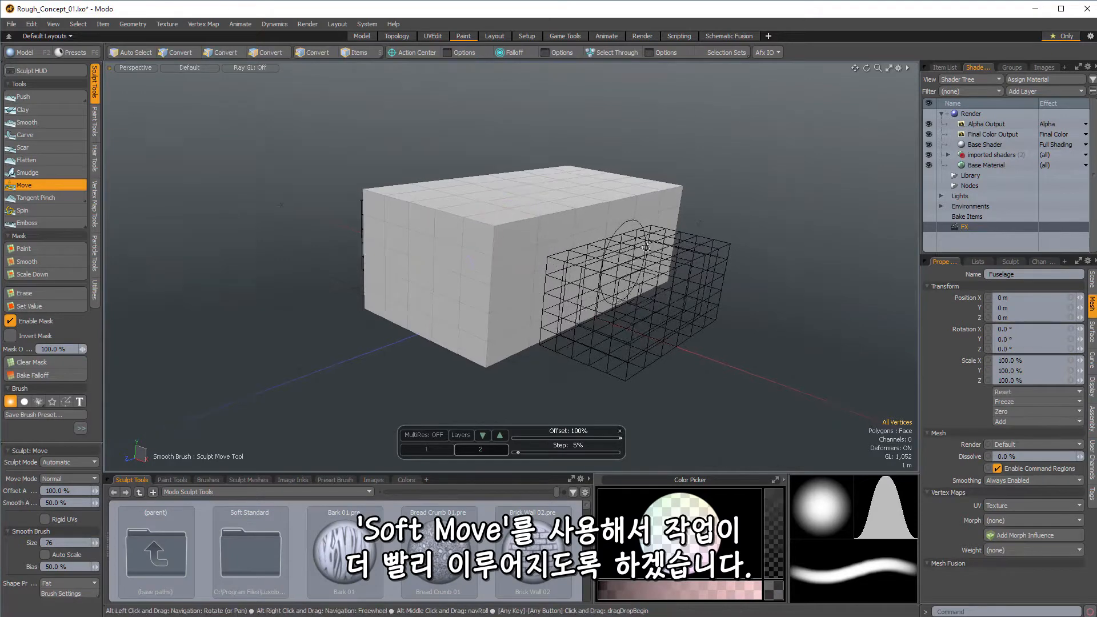
{"action": "left_click_drag", "start_coordinate": [533, 260], "coordinate": [497, 254], "text": "alt"}
{"action": "mouse_move", "coordinate": [594, 240]}
{"action": "left_mouse_down", "text": "alt"}
{"action": "mouse_move", "coordinate": [608, 240]}
{"action": "mouse_move", "coordinate": [624, 195]}
{"action": "mouse_move", "coordinate": [629, 232]}
{"action": "mouse_move", "coordinate": [648, 181]}
{"action": "mouse_move", "coordinate": [606, 212]}
{"action": "mouse_move", "coordinate": [468, 249]}
{"action": "left_mouse_up", "text": "alt"}
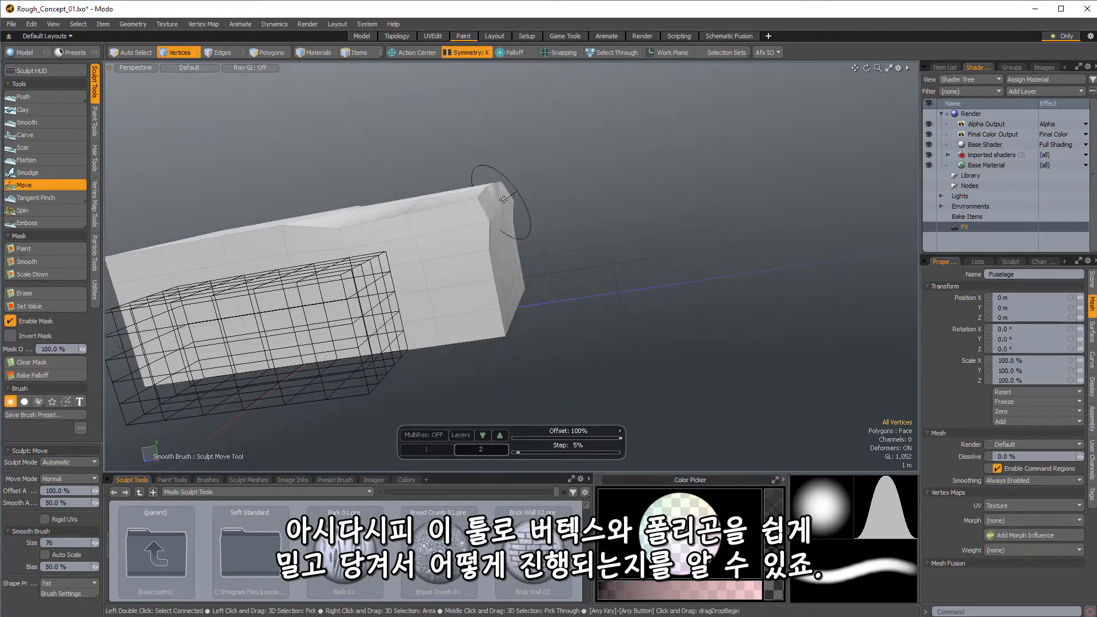
{"action": "mouse_move", "coordinate": [526, 195]}
{"action": "left_mouse_down", "text": "alt"}
{"action": "mouse_move", "coordinate": [569, 233]}
{"action": "mouse_move", "coordinate": [471, 253]}
{"action": "mouse_move", "coordinate": [578, 233]}
{"action": "mouse_move", "coordinate": [477, 233]}
{"action": "mouse_move", "coordinate": [502, 311]}
{"action": "mouse_move", "coordinate": [685, 300]}
{"action": "left_mouse_up", "text": "alt"}
{"action": "scroll", "coordinate": [474, 307], "scroll_direction": "up", "scroll_amount": 2}
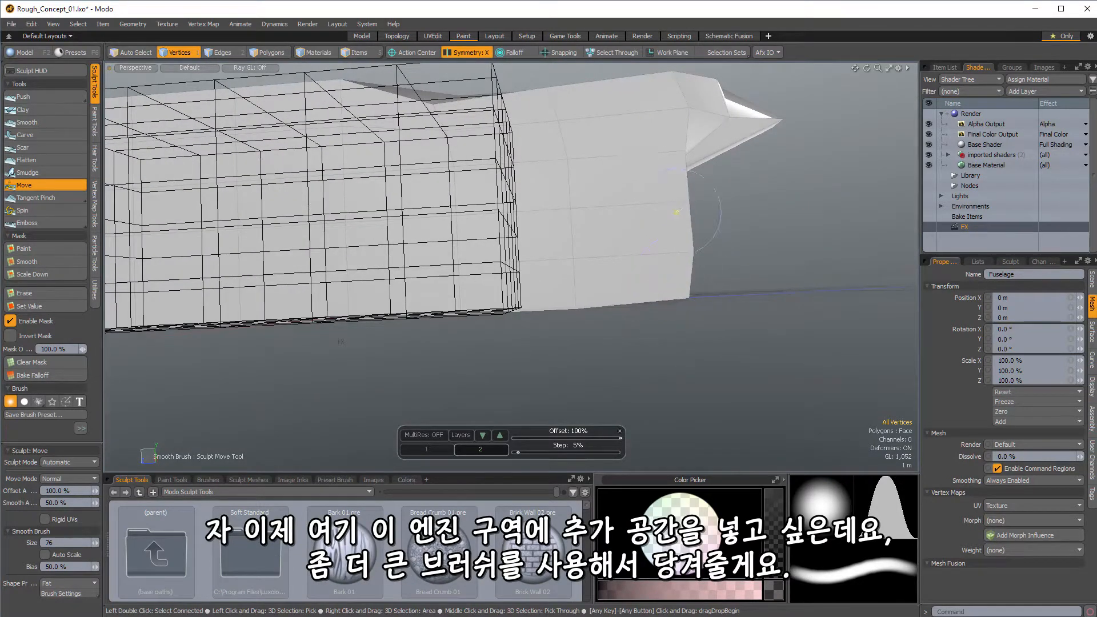
{"action": "left_click_drag", "start_coordinate": [694, 126], "coordinate": [614, 171], "text": "alt"}
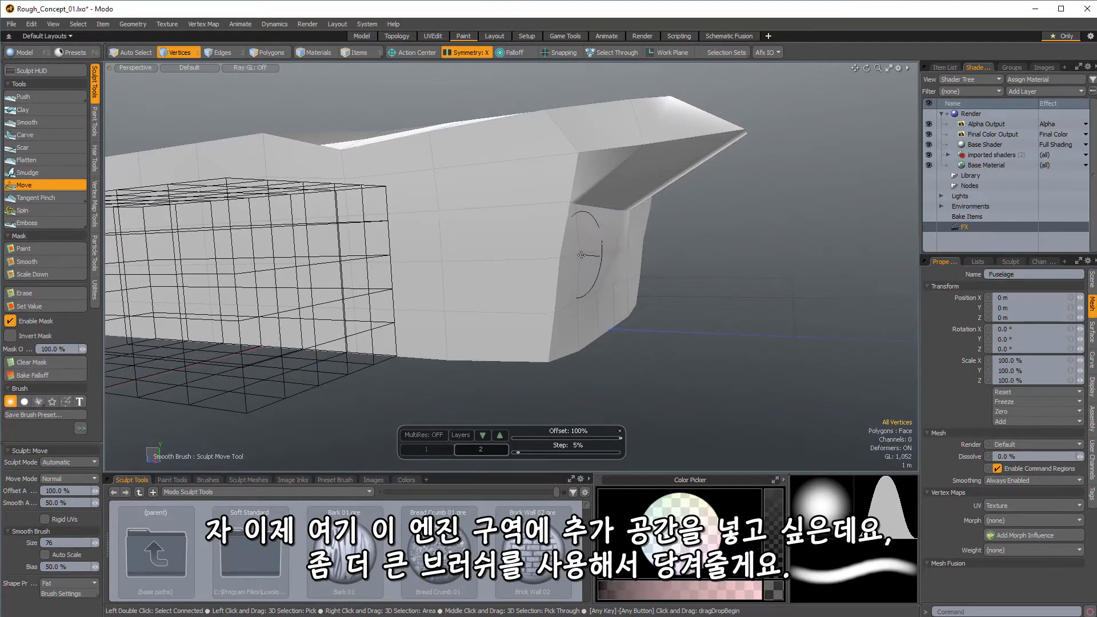
Enlarge the Move brush to size 181 and push the fuselage's rear face inward beneath the overhang to form the engine space
{"action": "mouse_move", "coordinate": [621, 239]}
{"action": "left_mouse_down", "text": "alt"}
{"action": "mouse_move", "coordinate": [562, 254]}
{"action": "mouse_move", "coordinate": [580, 243]}
{"action": "mouse_move", "coordinate": [572, 235]}
{"action": "left_mouse_up", "text": "alt"}
{"action": "right_click_drag", "start_coordinate": [571, 235], "coordinate": [583, 232]}
{"action": "left_click_drag", "start_coordinate": [550, 237], "coordinate": [577, 251]}
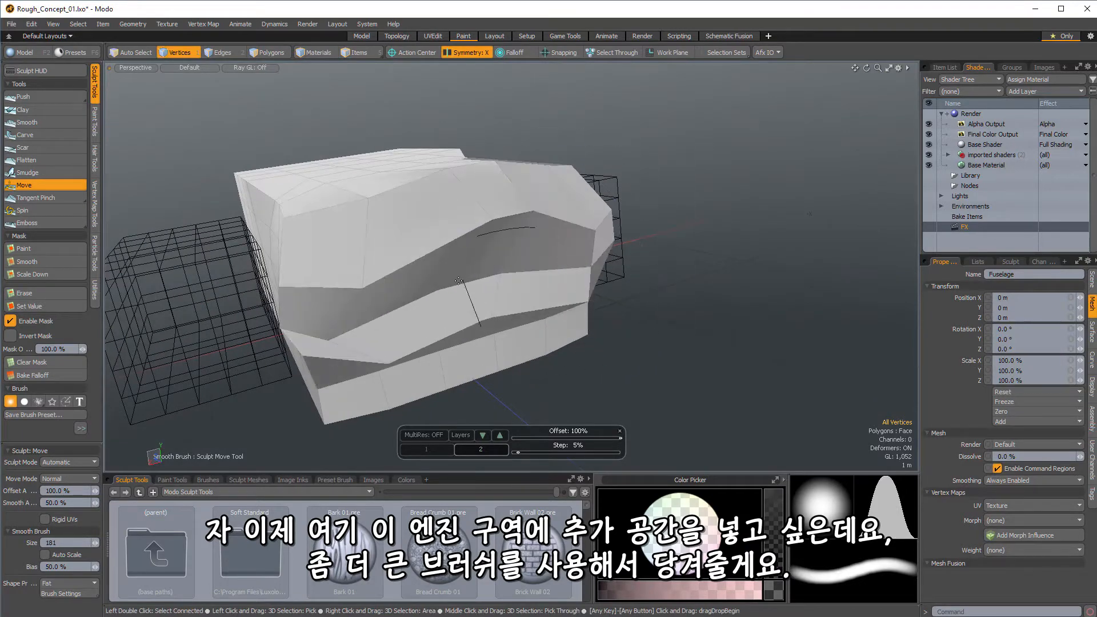
{"action": "mouse_move", "coordinate": [497, 223]}
{"action": "left_mouse_down", "text": "alt"}
{"action": "mouse_move", "coordinate": [538, 215]}
{"action": "mouse_move", "coordinate": [585, 272]}
{"action": "left_mouse_up", "text": "alt"}
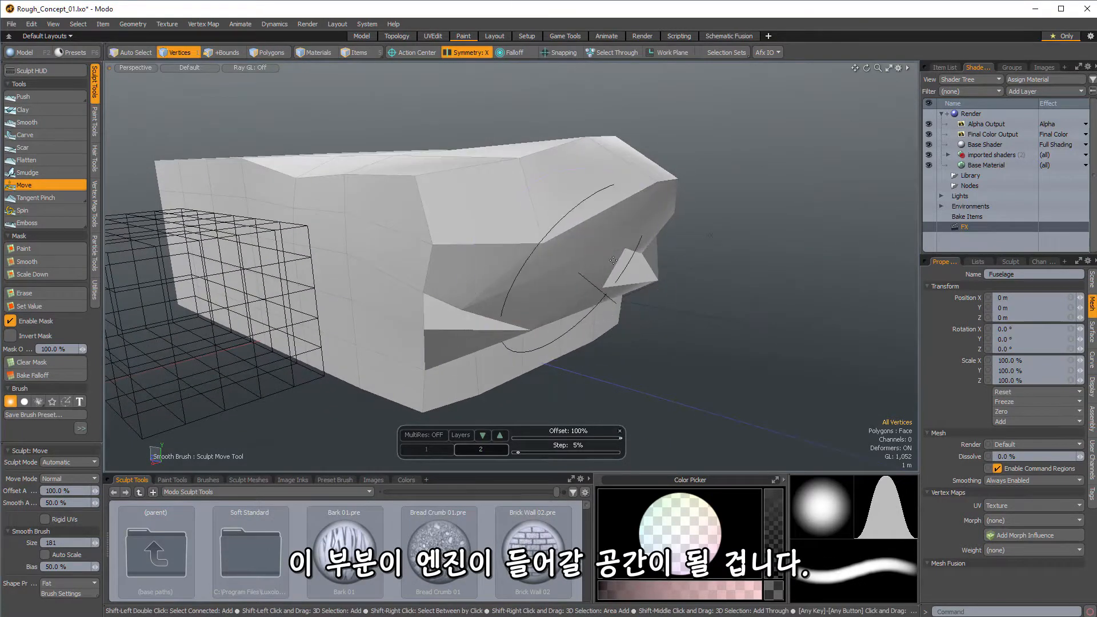
{"action": "mouse_move", "coordinate": [659, 268]}
{"action": "left_mouse_down", "text": "alt"}
{"action": "mouse_move", "coordinate": [720, 156]}
{"action": "mouse_move", "coordinate": [686, 206]}
{"action": "mouse_move", "coordinate": [714, 210]}
{"action": "mouse_move", "coordinate": [678, 263]}
{"action": "mouse_move", "coordinate": [675, 296]}
{"action": "mouse_move", "coordinate": [523, 355]}
{"action": "mouse_move", "coordinate": [661, 260]}
{"action": "left_mouse_up", "text": "alt"}
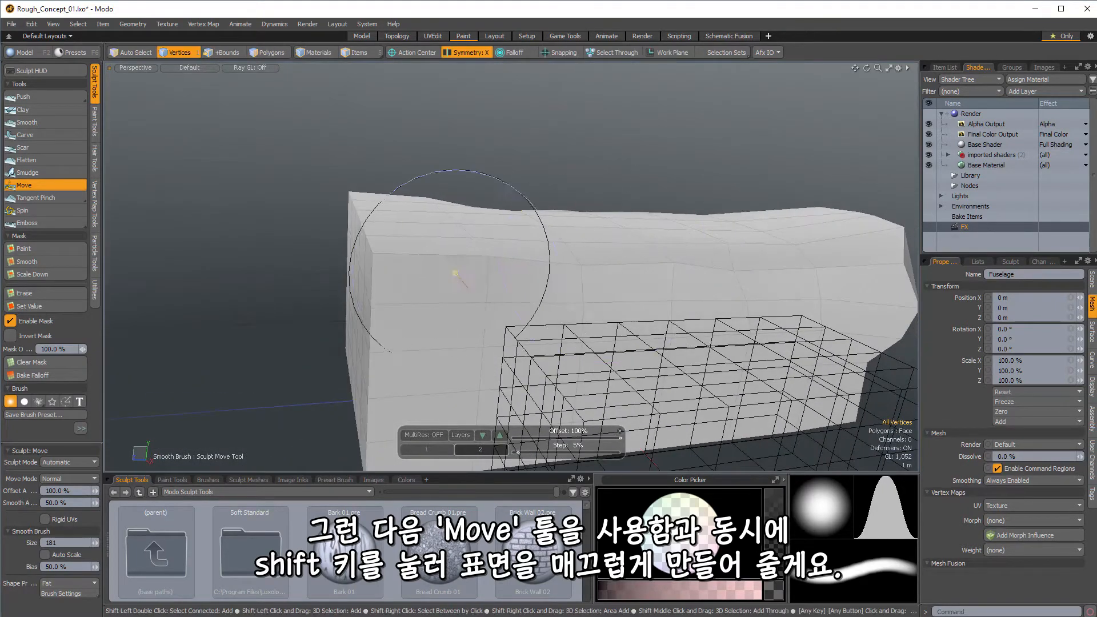
Smooth the fuselage's boxy sides and top edges, and slightly taper its rear section
{"action": "mouse_move", "coordinate": [426, 273]}
{"action": "left_mouse_down", "text": "shift"}
{"action": "mouse_move", "coordinate": [509, 255]}
{"action": "mouse_move", "coordinate": [341, 195]}
{"action": "mouse_move", "coordinate": [457, 251]}
{"action": "left_mouse_up", "text": "shift"}
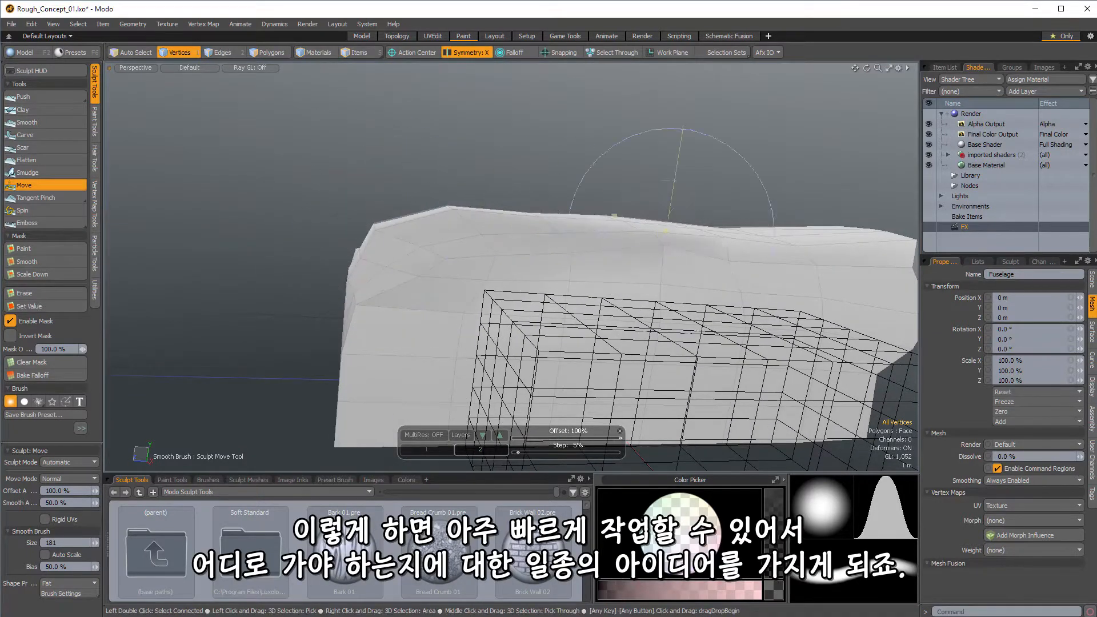
{"action": "mouse_move", "coordinate": [578, 269]}
{"action": "left_mouse_down", "text": "alt"}
{"action": "mouse_move", "coordinate": [682, 257]}
{"action": "mouse_move", "coordinate": [577, 263]}
{"action": "left_mouse_up", "text": "alt"}
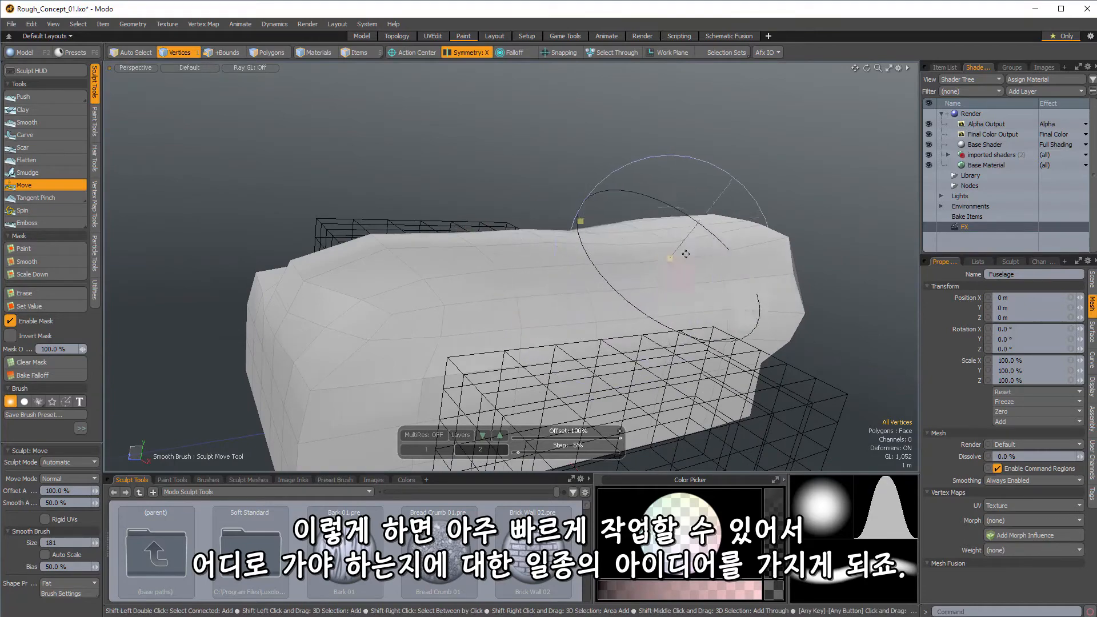
{"action": "left_click_drag", "start_coordinate": [686, 254], "coordinate": [483, 274], "text": "alt"}
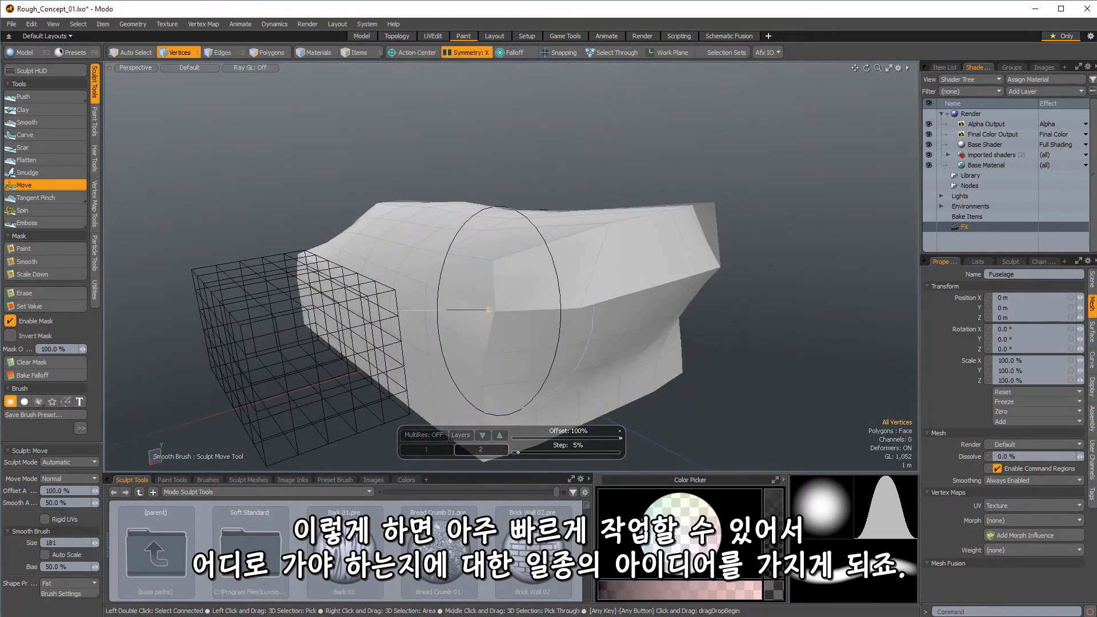
{"action": "mouse_move", "coordinate": [502, 311]}
{"action": "left_mouse_down", "text": "alt"}
{"action": "mouse_move", "coordinate": [628, 284]}
{"action": "mouse_move", "coordinate": [401, 284]}
{"action": "left_mouse_up", "text": "alt"}
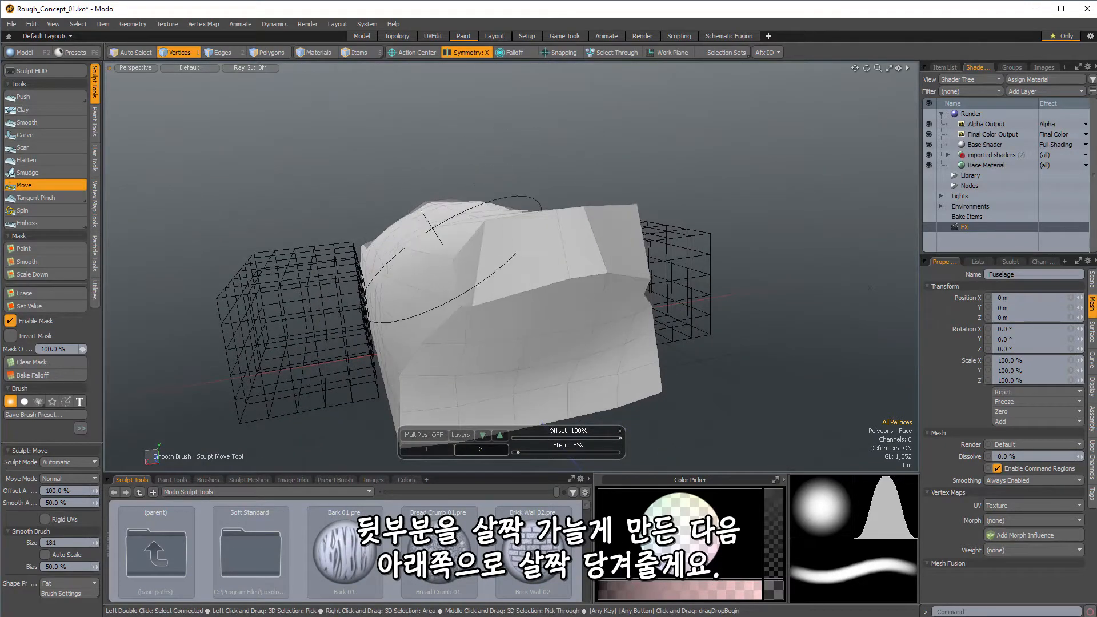
Lift the underside of the fuselage's front end and round the nose to rough out the cockpit area
{"action": "mouse_move", "coordinate": [433, 227]}
{"action": "left_mouse_down", "text": "alt"}
{"action": "mouse_move", "coordinate": [644, 194]}
{"action": "mouse_move", "coordinate": [740, 201]}
{"action": "mouse_move", "coordinate": [228, 313]}
{"action": "mouse_move", "coordinate": [323, 274]}
{"action": "mouse_move", "coordinate": [283, 301]}
{"action": "left_mouse_up", "text": "alt"}
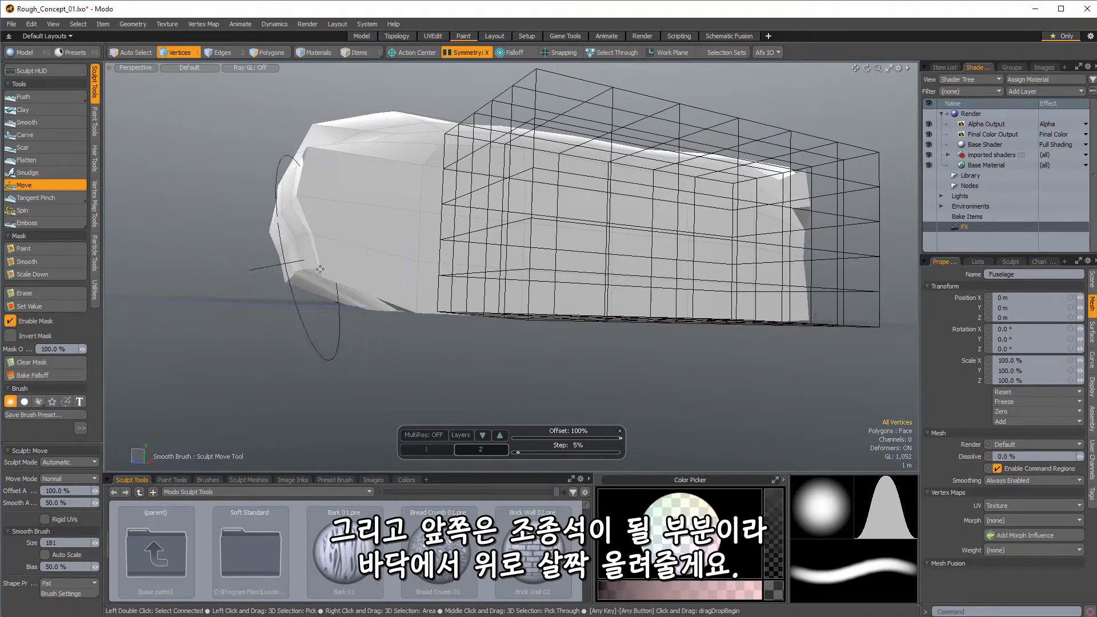
{"action": "left_click_drag", "start_coordinate": [333, 226], "coordinate": [385, 340], "text": "alt"}
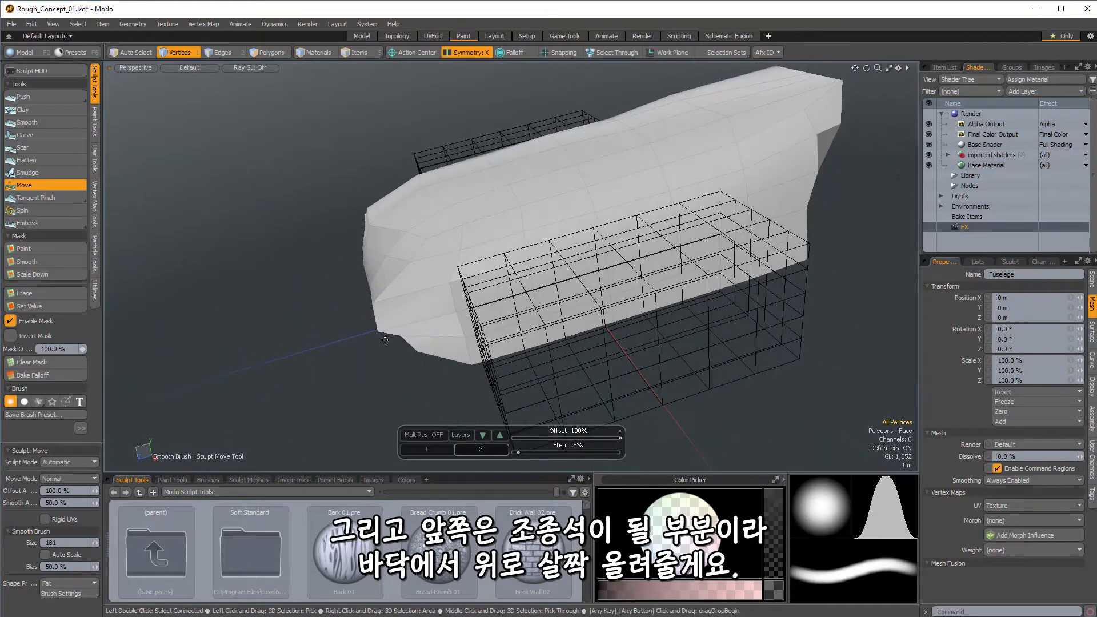
{"action": "left_click_drag", "start_coordinate": [413, 297], "coordinate": [432, 342], "text": "alt"}
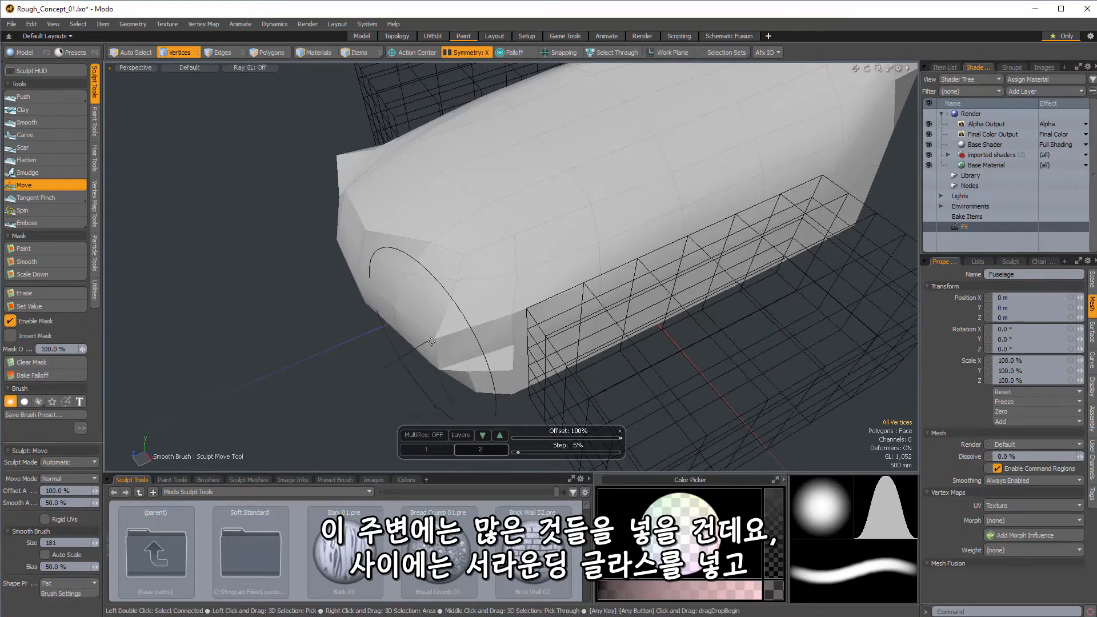
{"action": "mouse_move", "coordinate": [426, 282]}
{"action": "left_mouse_down"}
{"action": "mouse_move", "coordinate": [425, 302]}
{"action": "mouse_move", "coordinate": [423, 274]}
{"action": "mouse_move", "coordinate": [402, 265]}
{"action": "mouse_move", "coordinate": [398, 191]}
{"action": "mouse_move", "coordinate": [411, 229]}
{"action": "mouse_move", "coordinate": [400, 212]}
{"action": "left_mouse_up"}
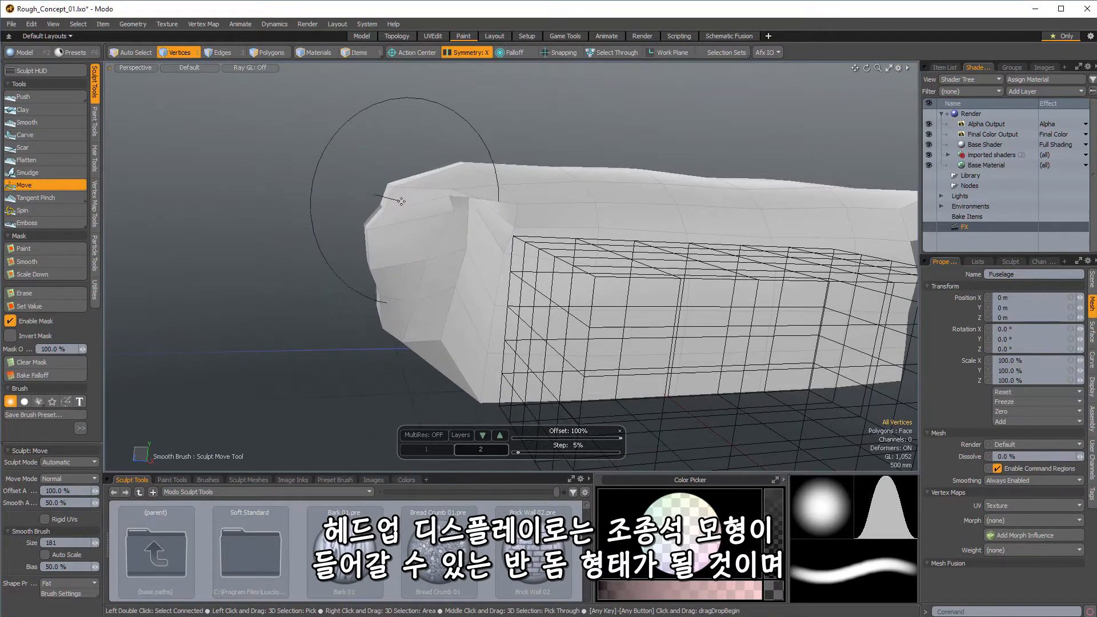
Reshape the nose's front face and lower corners into a rough half-dome cockpit volume
{"action": "scroll", "coordinate": [401, 201], "scroll_direction": "up", "scroll_amount": 3}
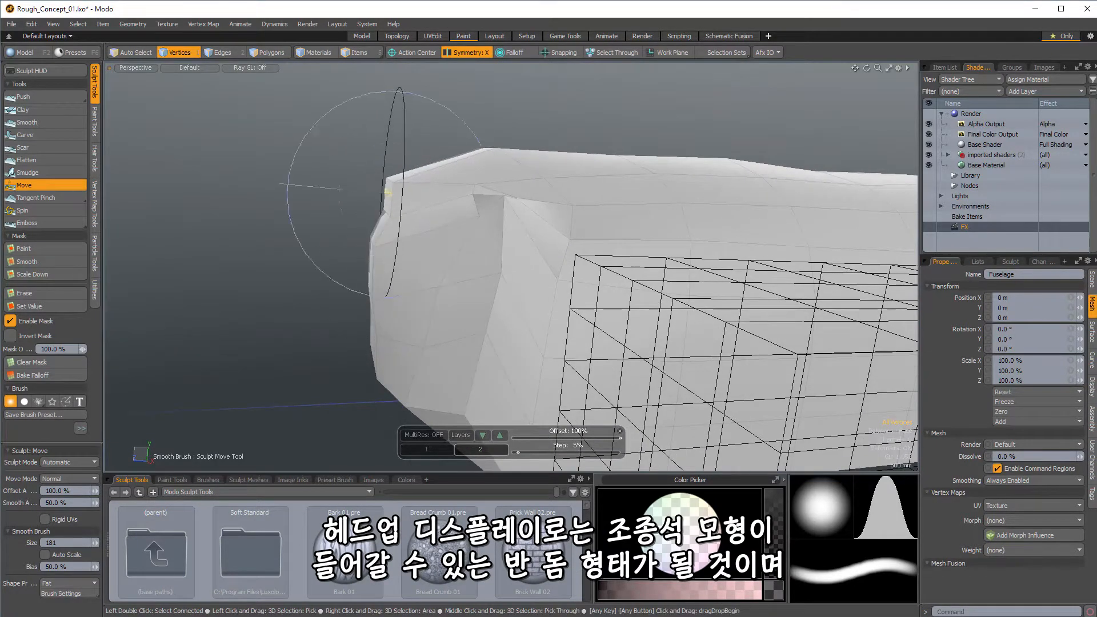
{"action": "left_click_drag", "start_coordinate": [402, 324], "coordinate": [355, 291], "text": "alt"}
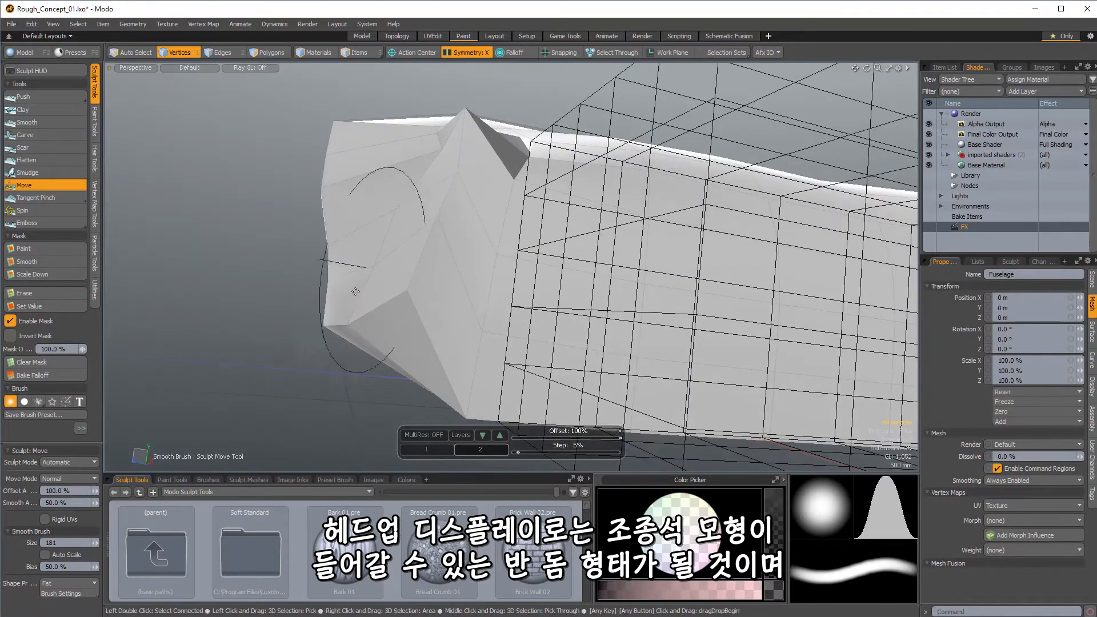
{"action": "mouse_move", "coordinate": [410, 321]}
{"action": "left_mouse_down", "text": "alt"}
{"action": "mouse_move", "coordinate": [442, 243]}
{"action": "mouse_move", "coordinate": [483, 202]}
{"action": "mouse_move", "coordinate": [531, 246]}
{"action": "mouse_move", "coordinate": [552, 338]}
{"action": "left_mouse_up", "text": "alt"}
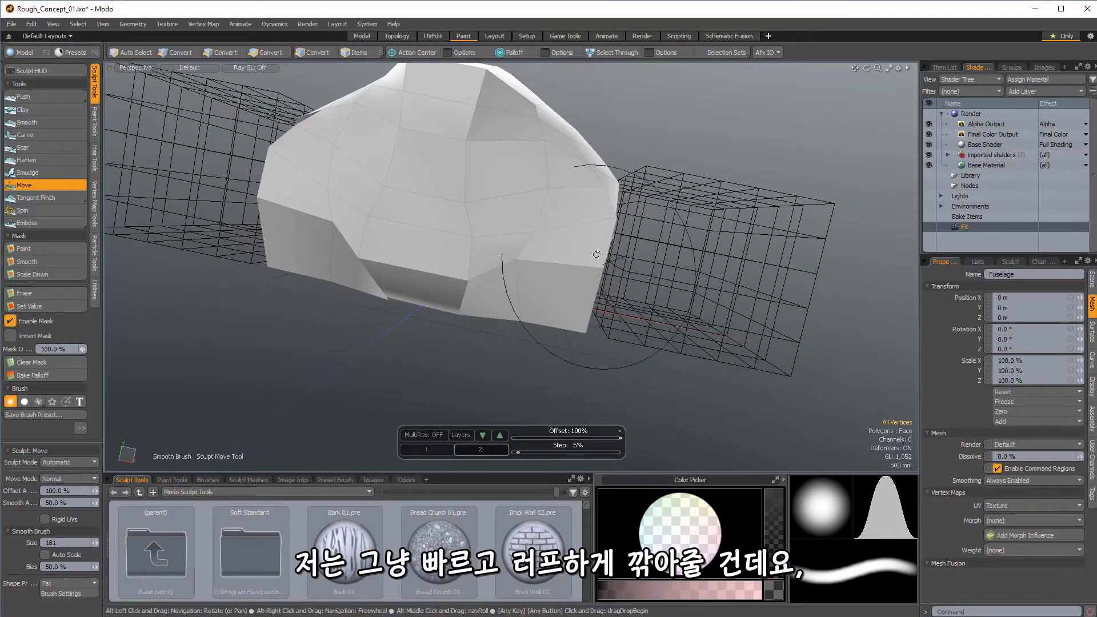
{"action": "mouse_move", "coordinate": [616, 262]}
{"action": "left_mouse_down", "text": "alt"}
{"action": "mouse_move", "coordinate": [537, 258]}
{"action": "mouse_move", "coordinate": [547, 268]}
{"action": "left_mouse_up", "text": "alt"}
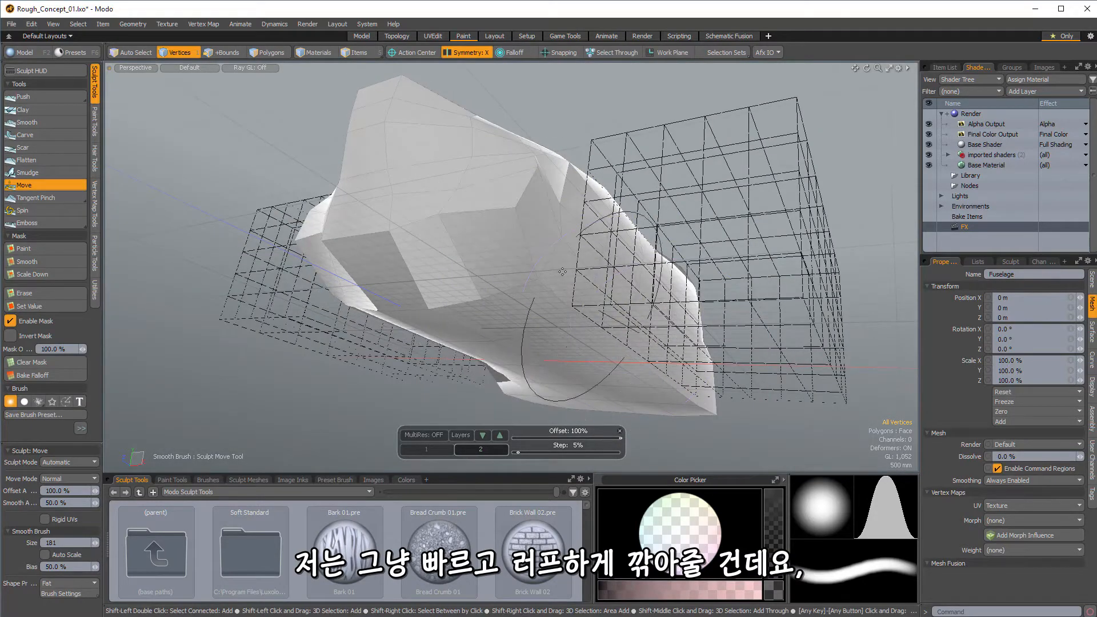
{"action": "mouse_move", "coordinate": [509, 208]}
{"action": "left_mouse_down", "text": "alt"}
{"action": "mouse_move", "coordinate": [521, 246]}
{"action": "mouse_move", "coordinate": [503, 260]}
{"action": "left_mouse_up", "text": "alt"}
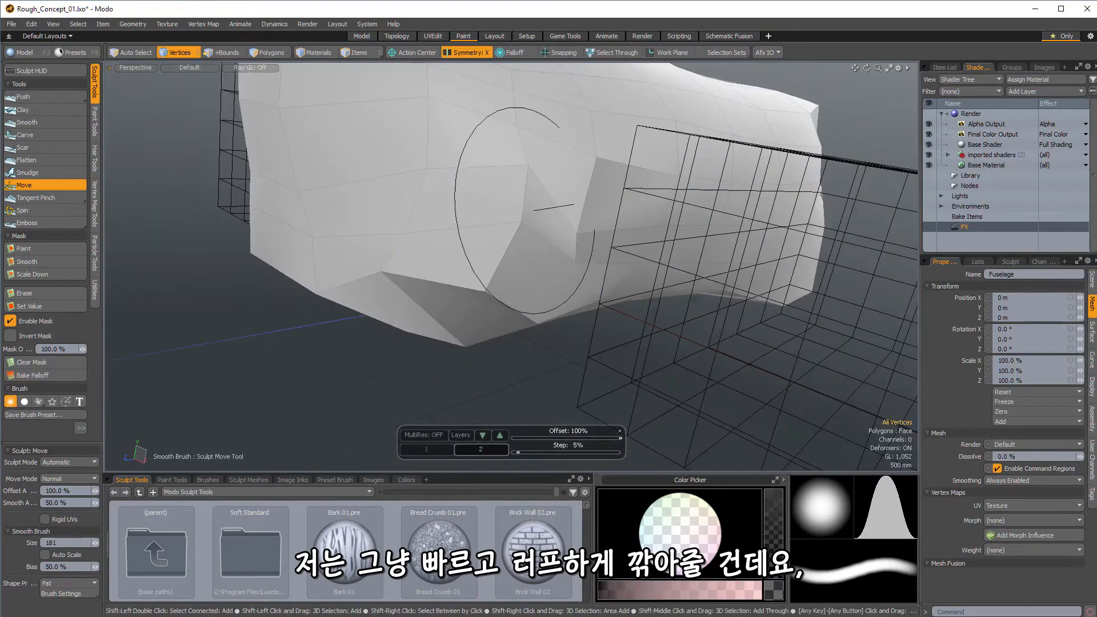
Sculpt the fuselage's rear underside and side walls, refining the engine recess below the tail overhang
{"action": "mouse_move", "coordinate": [533, 210]}
{"action": "left_mouse_down", "text": "ctrl+alt"}
{"action": "mouse_move", "coordinate": [517, 231]}
{"action": "mouse_move", "coordinate": [522, 280]}
{"action": "mouse_move", "coordinate": [526, 241]}
{"action": "mouse_move", "coordinate": [265, 258]}
{"action": "mouse_move", "coordinate": [308, 279]}
{"action": "mouse_move", "coordinate": [336, 261]}
{"action": "left_mouse_up", "text": "ctrl+alt"}
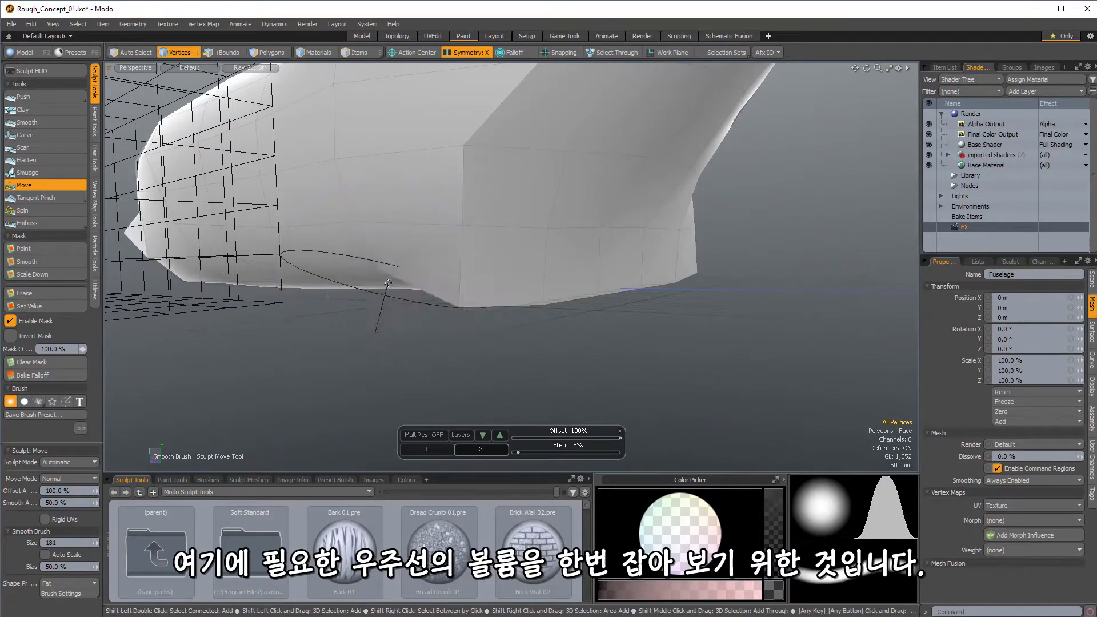
{"action": "mouse_move", "coordinate": [423, 266]}
{"action": "left_mouse_down", "text": "alt"}
{"action": "mouse_move", "coordinate": [451, 235]}
{"action": "mouse_move", "coordinate": [411, 197]}
{"action": "left_mouse_up", "text": "alt"}
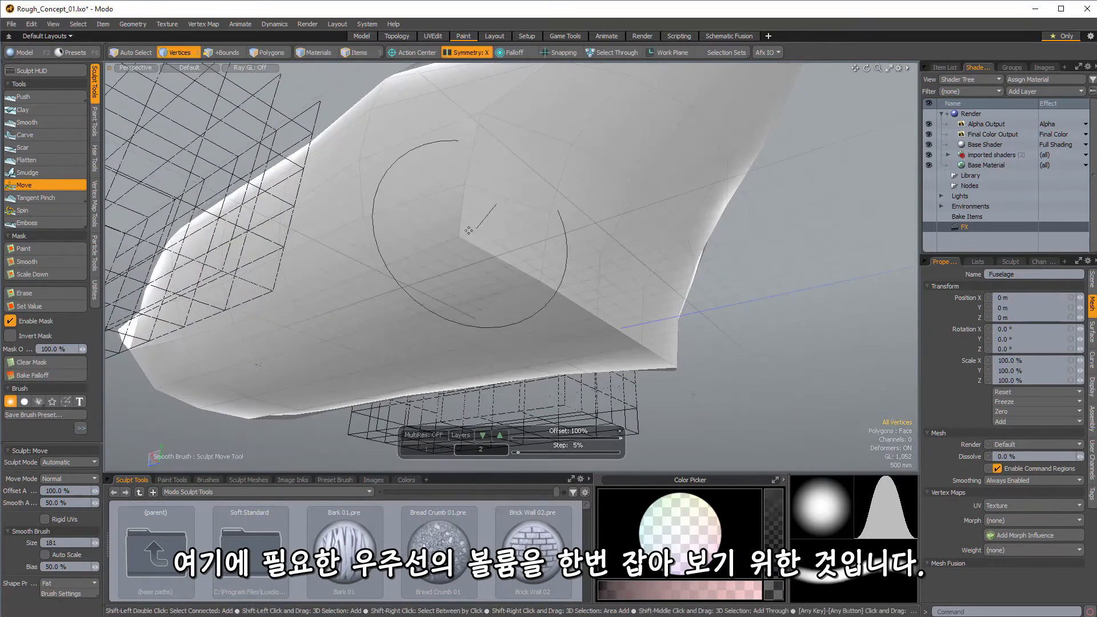
{"action": "left_click_drag", "start_coordinate": [438, 260], "coordinate": [770, 311], "text": "alt"}
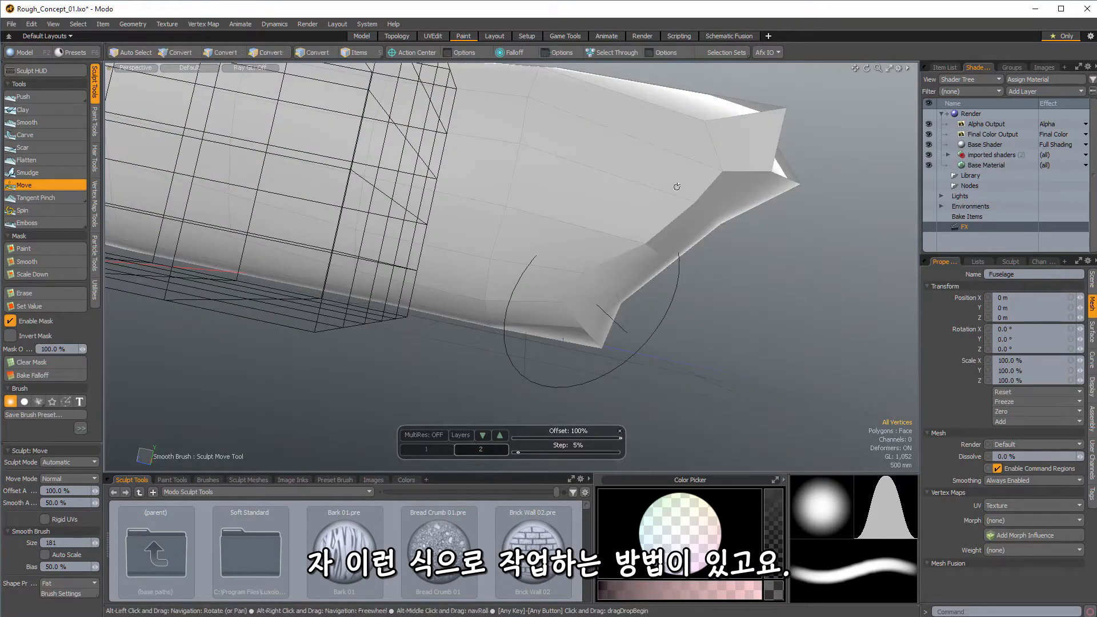
{"action": "left_click_drag", "start_coordinate": [677, 186], "coordinate": [715, 269], "text": "alt"}
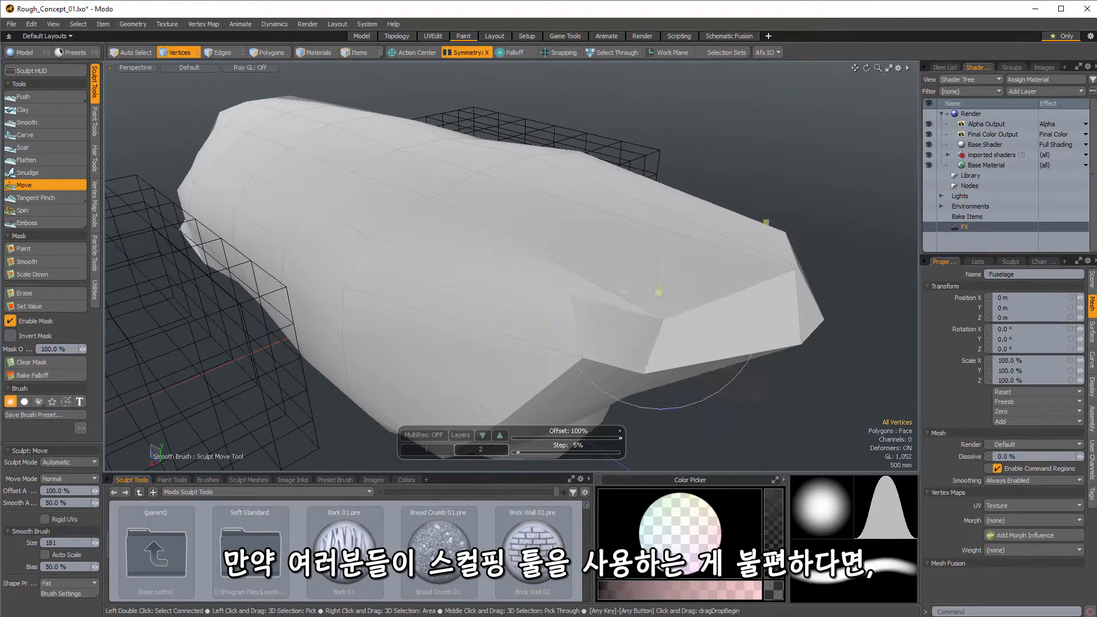
{"action": "mouse_move", "coordinate": [682, 241]}
{"action": "left_mouse_down", "text": "alt"}
{"action": "mouse_move", "coordinate": [685, 203]}
{"action": "mouse_move", "coordinate": [710, 211]}
{"action": "mouse_move", "coordinate": [675, 215]}
{"action": "mouse_move", "coordinate": [713, 204]}
{"action": "left_mouse_up", "text": "alt"}
{"action": "mouse_move", "coordinate": [658, 246]}
{"action": "left_mouse_down", "text": "alt"}
{"action": "mouse_move", "coordinate": [686, 221]}
{"action": "mouse_move", "coordinate": [581, 252]}
{"action": "mouse_move", "coordinate": [712, 235]}
{"action": "mouse_move", "coordinate": [623, 288]}
{"action": "mouse_move", "coordinate": [685, 196]}
{"action": "mouse_move", "coordinate": [646, 266]}
{"action": "left_mouse_up", "text": "alt"}
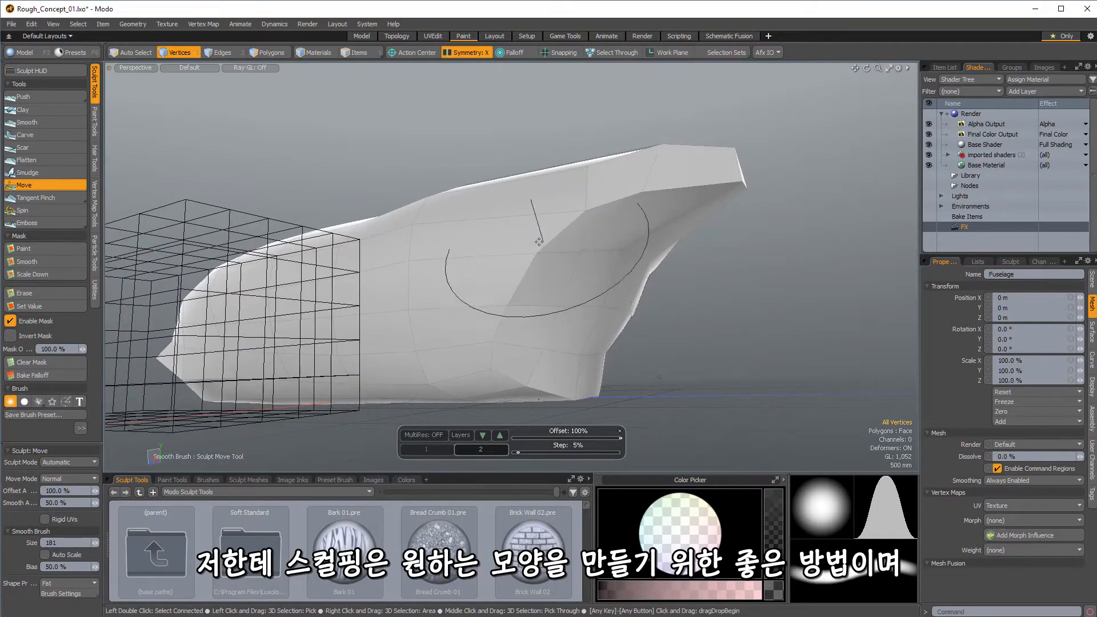
{"action": "mouse_move", "coordinate": [538, 242]}
{"action": "left_mouse_down", "text": "alt"}
{"action": "mouse_move", "coordinate": [503, 229]}
{"action": "mouse_move", "coordinate": [666, 244]}
{"action": "mouse_move", "coordinate": [736, 221]}
{"action": "mouse_move", "coordinate": [423, 171]}
{"action": "mouse_move", "coordinate": [482, 225]}
{"action": "mouse_move", "coordinate": [547, 198]}
{"action": "mouse_move", "coordinate": [502, 189]}
{"action": "mouse_move", "coordinate": [527, 146]}
{"action": "mouse_move", "coordinate": [503, 114]}
{"action": "left_mouse_up", "text": "alt"}
Smooth the faceted front face of the nose and reshape its lower edge
{"action": "scroll", "coordinate": [424, 172], "scroll_direction": "up", "scroll_amount": 4}
{"action": "scroll", "coordinate": [460, 191], "scroll_direction": "down", "scroll_amount": 3}
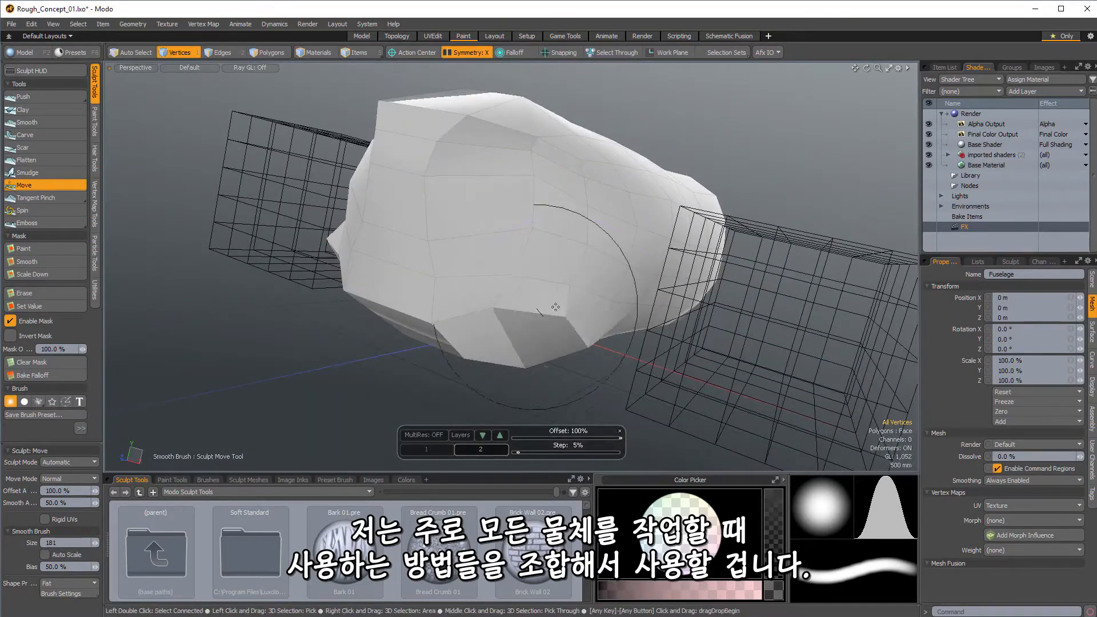
{"action": "left_click_drag", "start_coordinate": [556, 306], "coordinate": [522, 279], "text": "shift"}
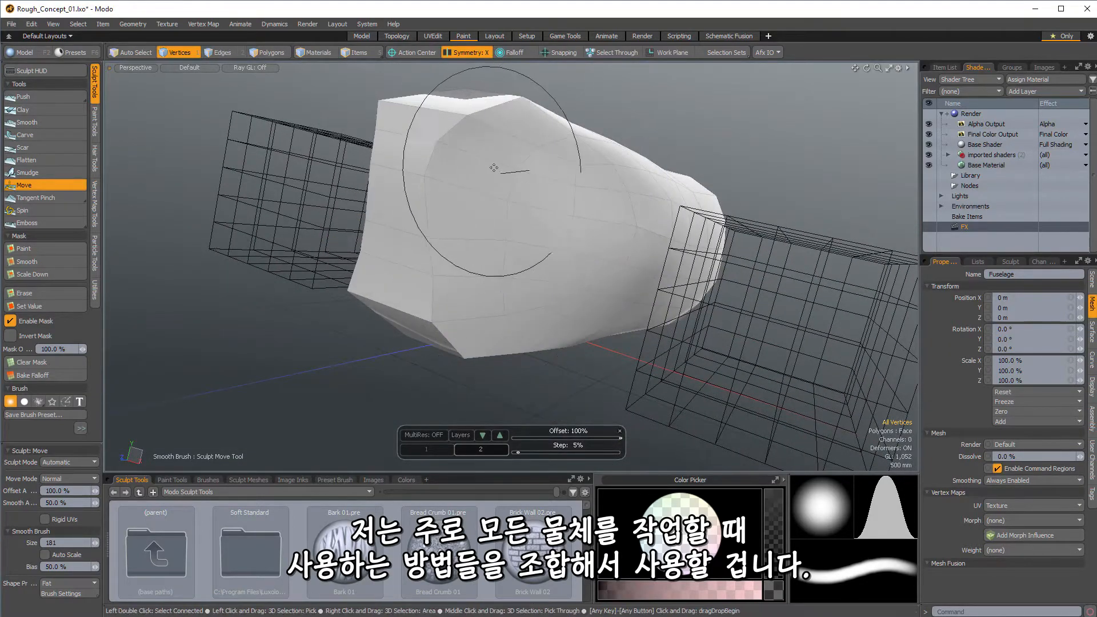
{"action": "left_click_drag", "start_coordinate": [503, 166], "coordinate": [517, 228], "text": "alt"}
{"action": "left_click_drag", "start_coordinate": [517, 229], "coordinate": [574, 320], "text": "ctrl+alt"}
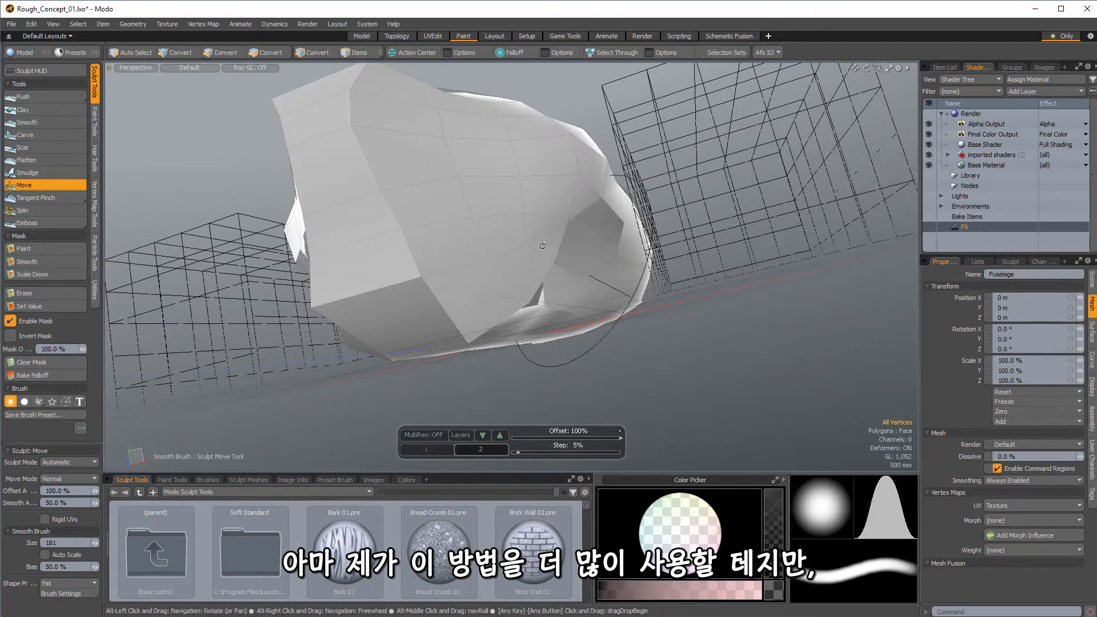
Refine the nose's lower side corners and chin, blending them into the fuselage's sides
{"action": "left_click_drag", "start_coordinate": [564, 263], "coordinate": [623, 267], "text": "alt"}
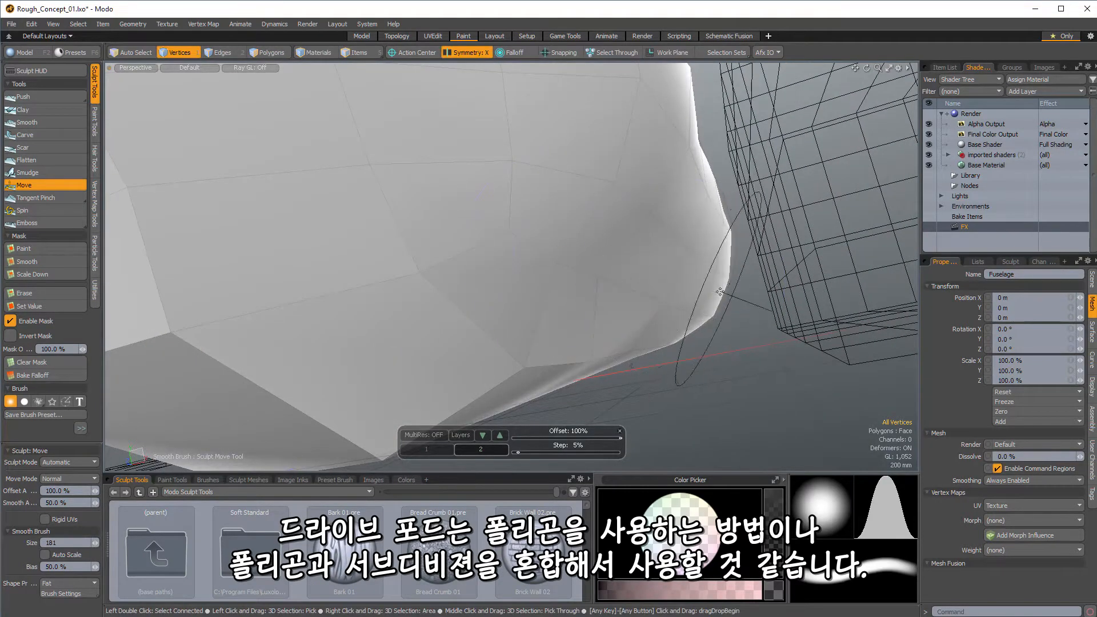
{"action": "left_click_drag", "start_coordinate": [732, 223], "coordinate": [723, 257], "text": "alt"}
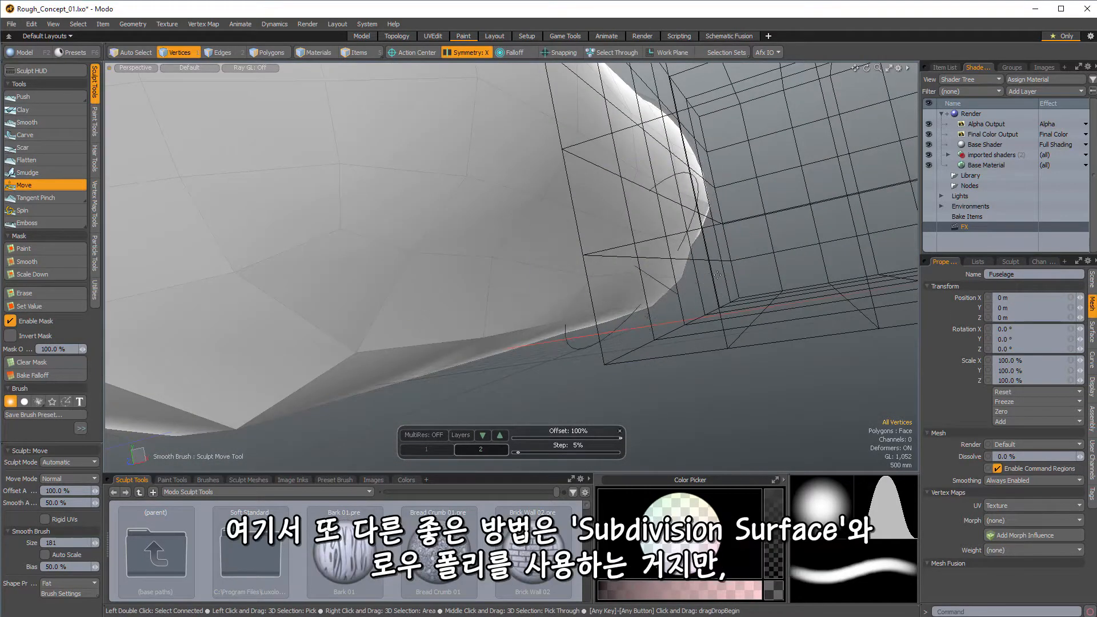
{"action": "mouse_move", "coordinate": [673, 258]}
{"action": "left_mouse_down", "text": "alt"}
{"action": "mouse_move", "coordinate": [658, 238]}
{"action": "mouse_move", "coordinate": [572, 246]}
{"action": "mouse_move", "coordinate": [396, 288]}
{"action": "mouse_move", "coordinate": [360, 228]}
{"action": "mouse_move", "coordinate": [497, 434]}
{"action": "mouse_move", "coordinate": [444, 326]}
{"action": "mouse_move", "coordinate": [401, 293]}
{"action": "mouse_move", "coordinate": [373, 279]}
{"action": "mouse_move", "coordinate": [361, 321]}
{"action": "mouse_move", "coordinate": [328, 321]}
{"action": "left_mouse_up", "text": "alt"}
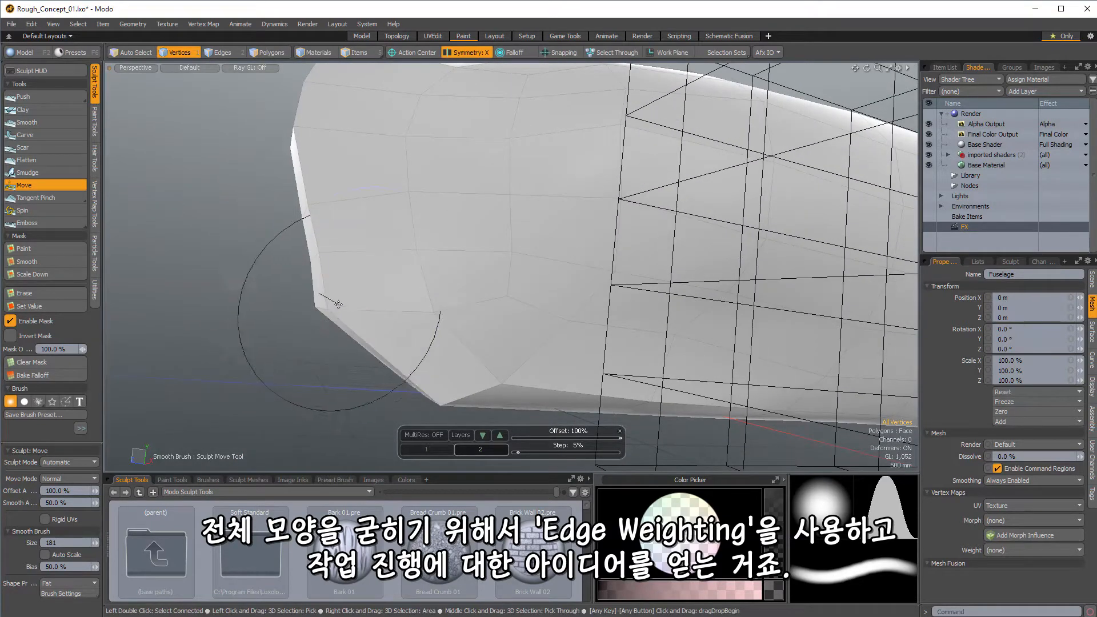
{"action": "mouse_move", "coordinate": [382, 276]}
{"action": "left_mouse_down", "text": "alt"}
{"action": "mouse_move", "coordinate": [628, 171]}
{"action": "mouse_move", "coordinate": [531, 221]}
{"action": "left_mouse_up", "text": "alt"}
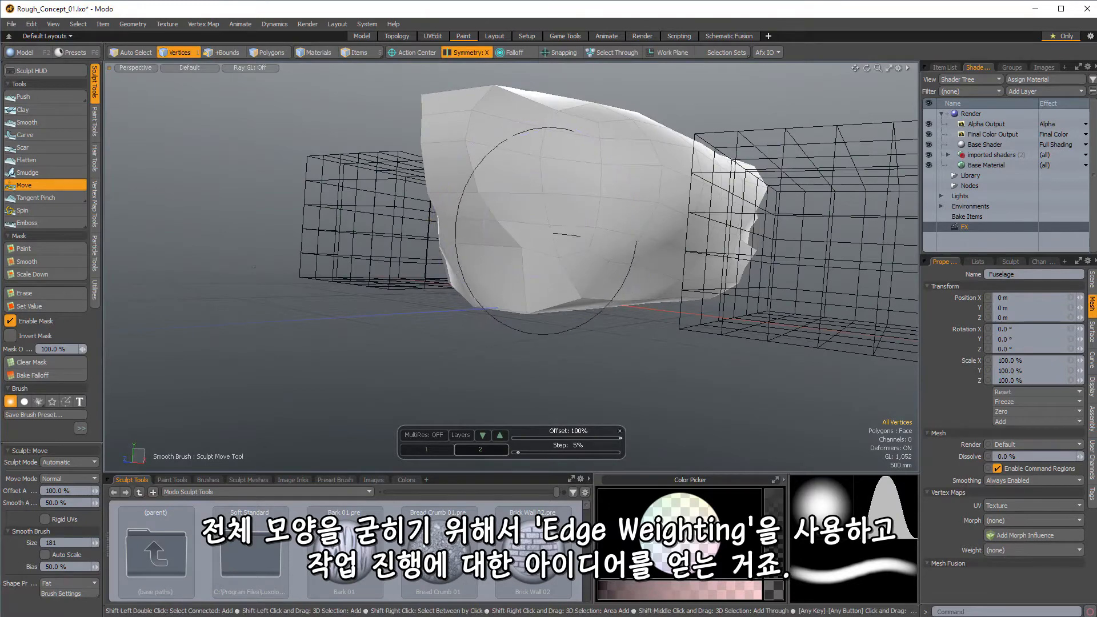
Lift the underside of the nose slightly and taper it toward the front with the sculpting Move tool
{"action": "left_click_drag", "start_coordinate": [588, 184], "coordinate": [361, 216], "text": "alt"}
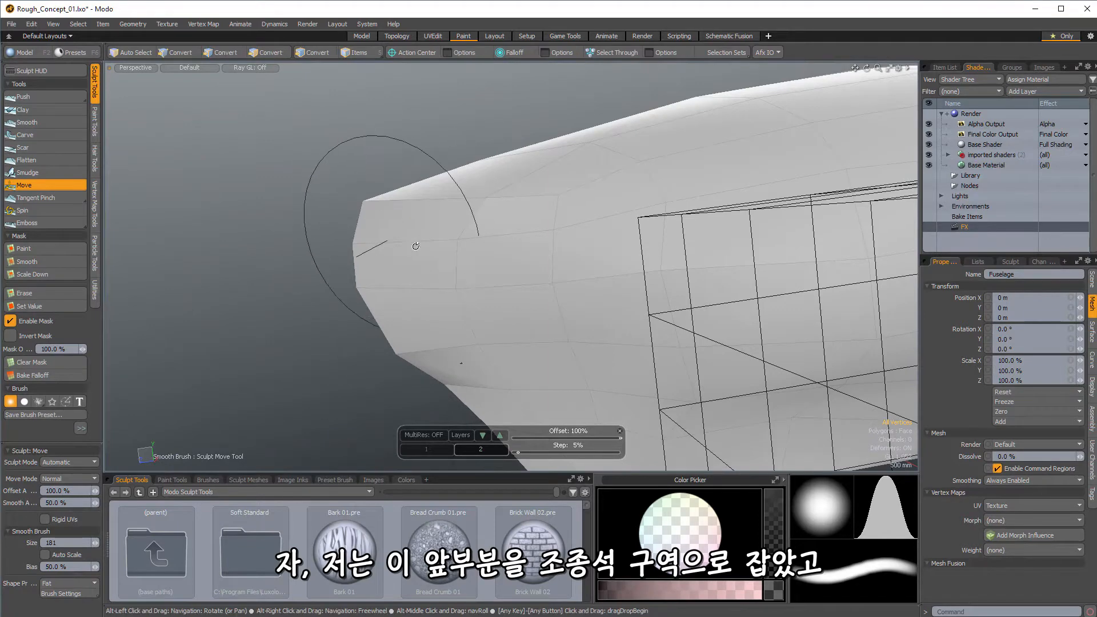
{"action": "left_click_drag", "start_coordinate": [371, 285], "coordinate": [519, 169], "text": "alt+shift"}
{"action": "left_click_drag", "start_coordinate": [486, 201], "coordinate": [469, 333], "text": "alt"}
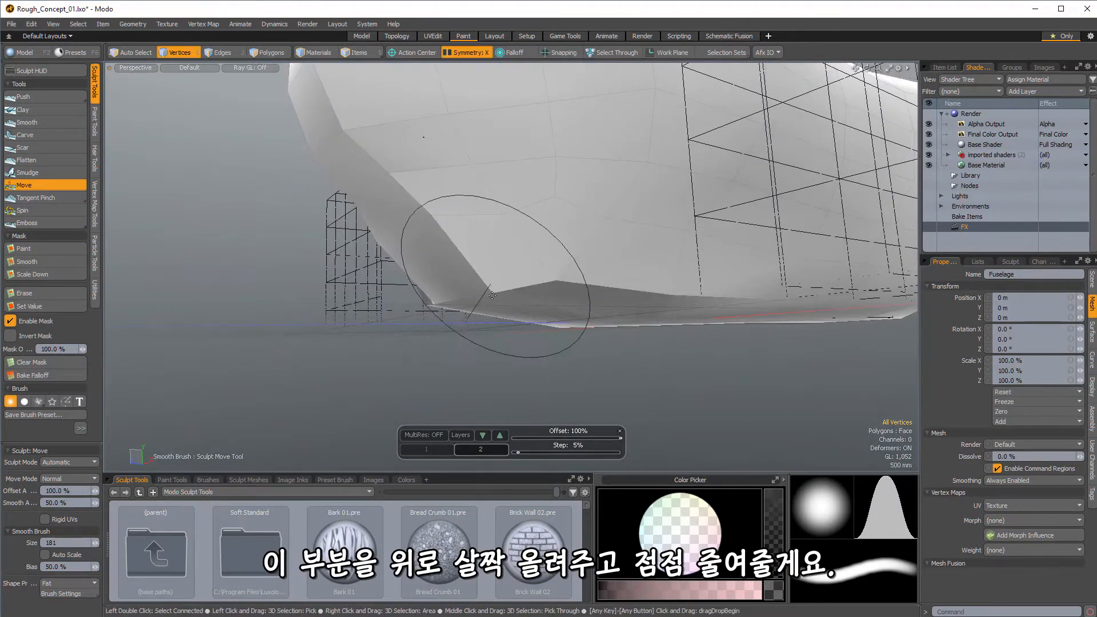
{"action": "left_click_drag", "start_coordinate": [563, 274], "coordinate": [605, 285], "text": "alt"}
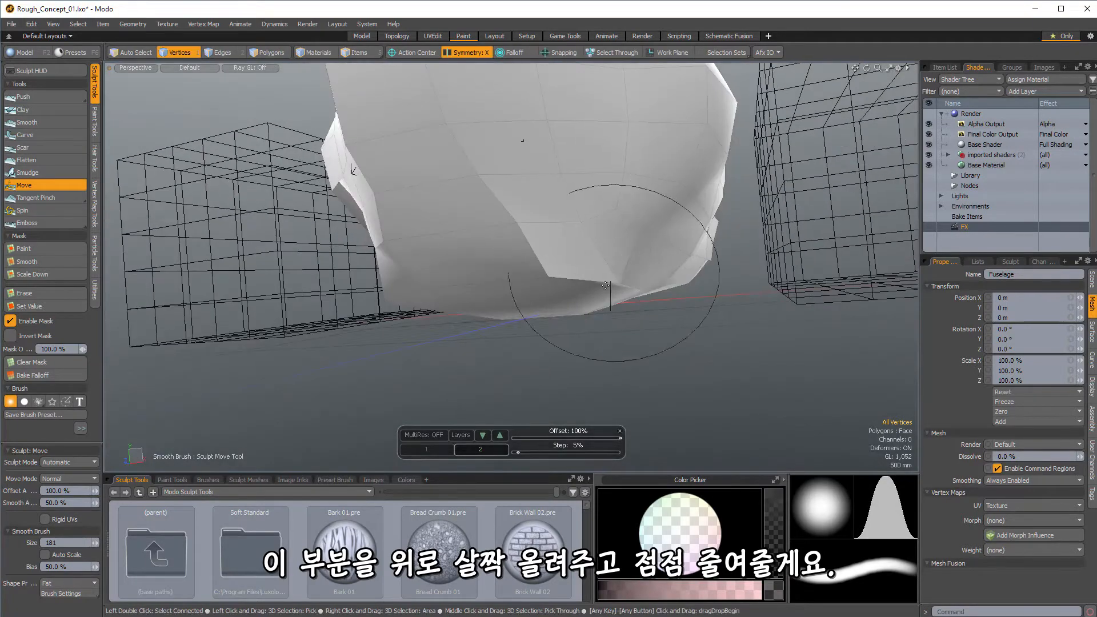
Reshape the fuselage's rear underside below the tail overhang, making room for a drop pod
{"action": "scroll", "coordinate": [670, 242], "scroll_direction": "down", "scroll_amount": 4}
{"action": "left_click_drag", "start_coordinate": [670, 242], "coordinate": [628, 268], "text": "alt"}
{"action": "scroll", "coordinate": [615, 217], "scroll_direction": "up", "scroll_amount": 3}
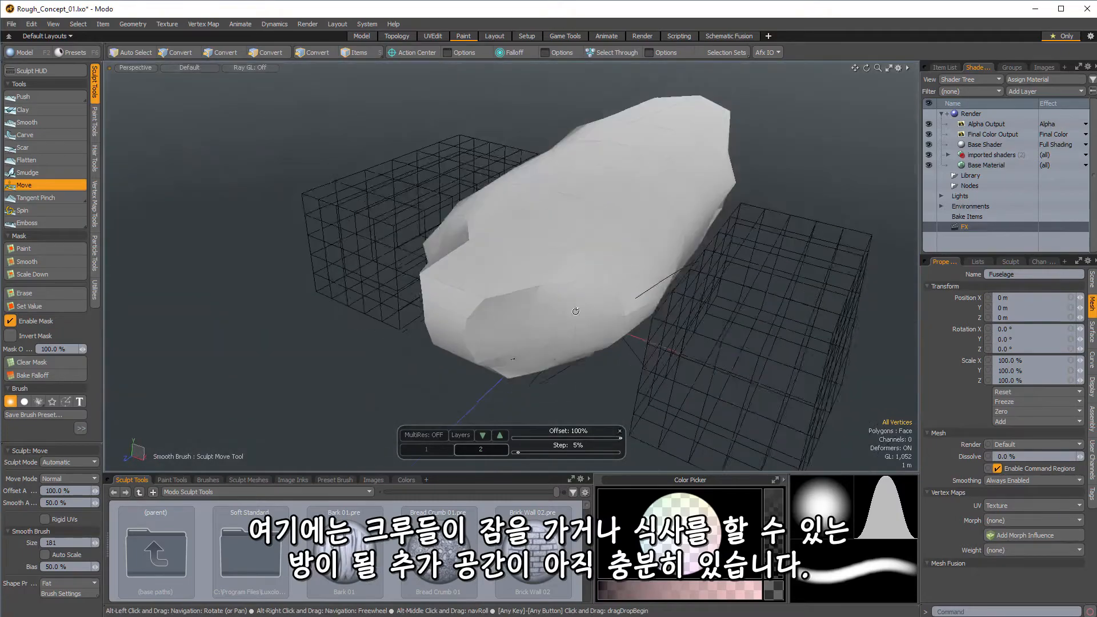
{"action": "scroll", "coordinate": [628, 268], "scroll_direction": "up", "scroll_amount": 5}
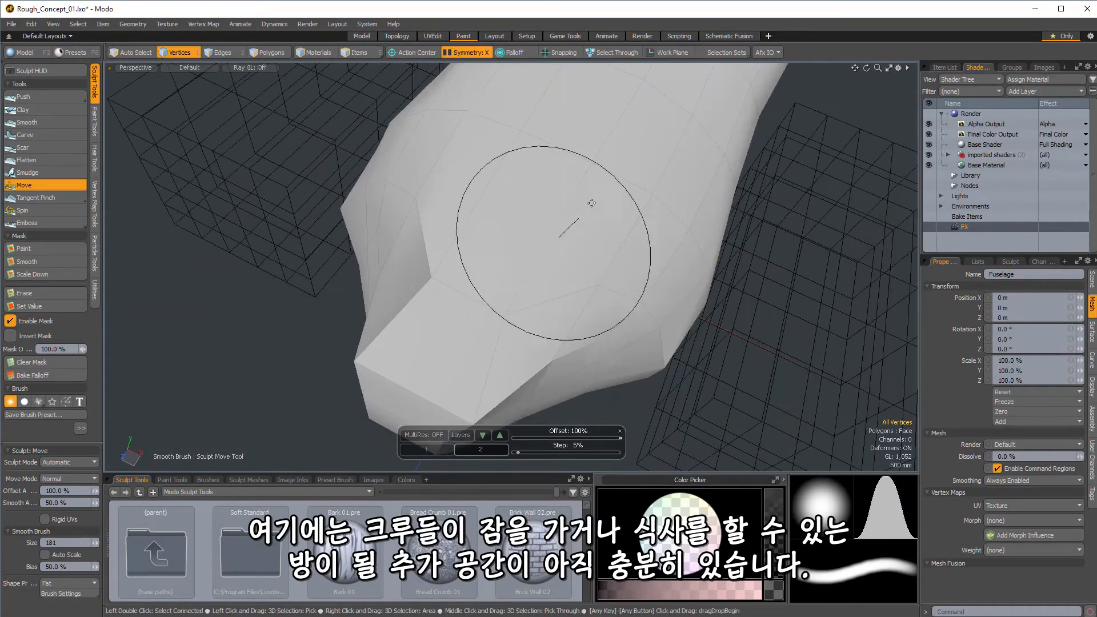
{"action": "left_click_drag", "start_coordinate": [591, 202], "coordinate": [577, 246], "text": "alt"}
{"action": "scroll", "coordinate": [572, 320], "scroll_direction": "up", "scroll_amount": 5}
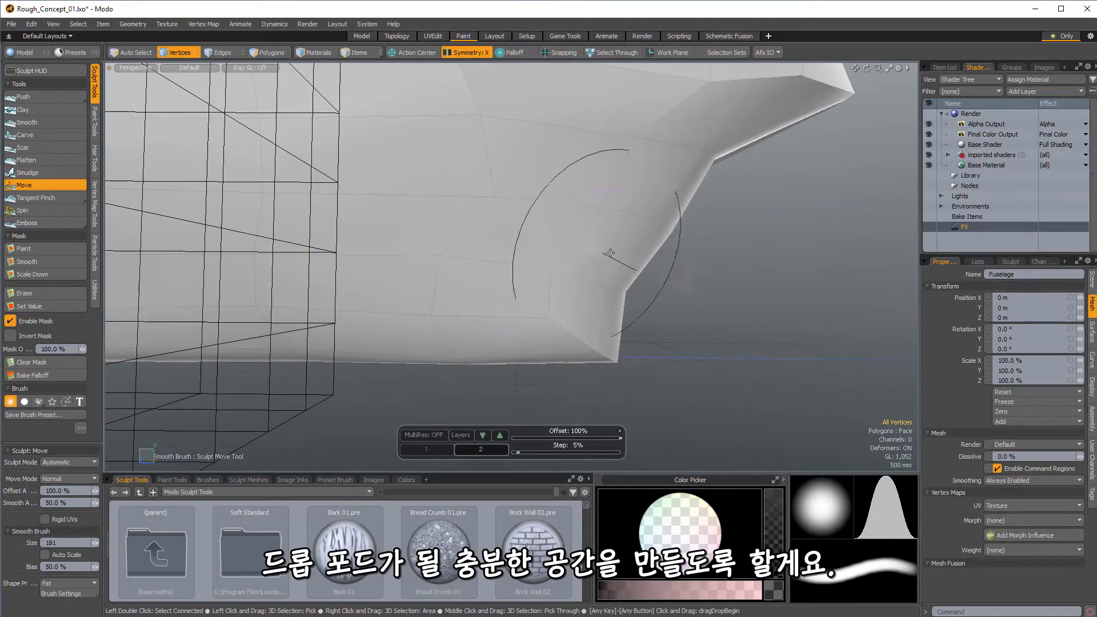
{"action": "mouse_move", "coordinate": [670, 218]}
{"action": "left_mouse_down", "text": "alt"}
{"action": "mouse_move", "coordinate": [638, 193]}
{"action": "mouse_move", "coordinate": [627, 134]}
{"action": "left_mouse_up", "text": "alt"}
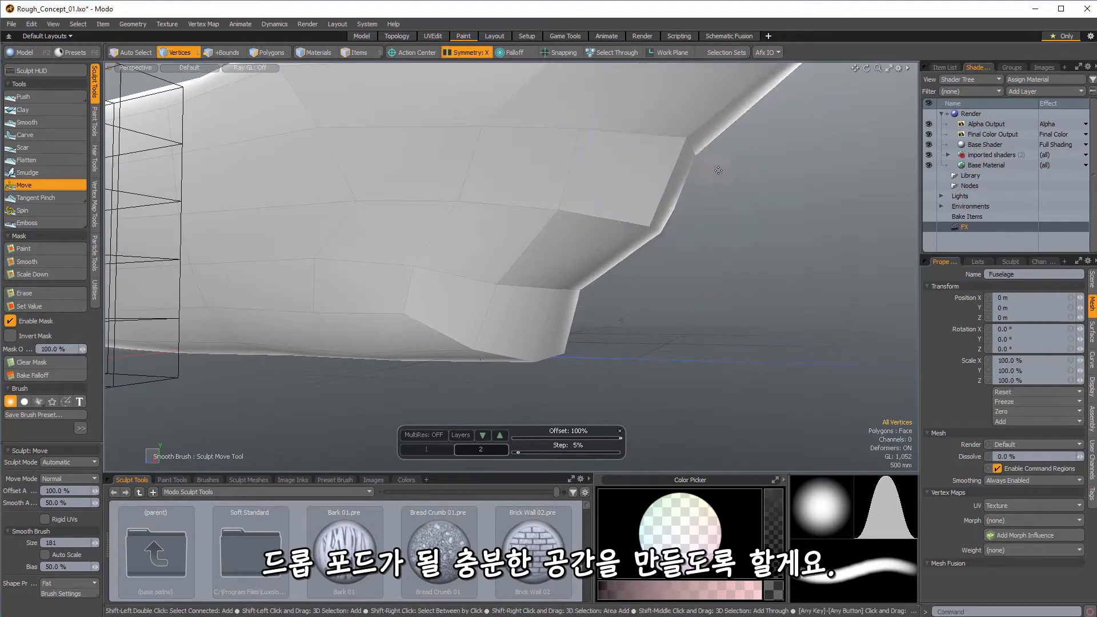
{"action": "scroll", "coordinate": [610, 278], "scroll_direction": "down", "scroll_amount": 5}
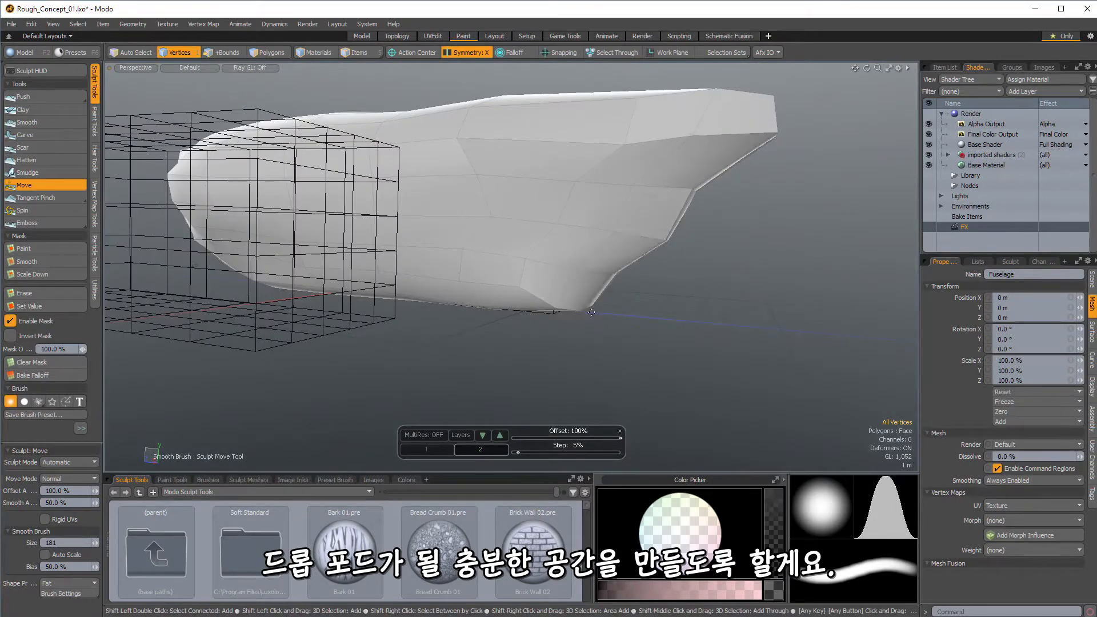
Refine the lower rear corners of the fuselage's belly, working from below and from both sides
{"action": "scroll", "coordinate": [591, 312], "scroll_direction": "up", "scroll_amount": 4}
{"action": "mouse_move", "coordinate": [580, 343]}
{"action": "left_mouse_down", "text": "alt"}
{"action": "mouse_move", "coordinate": [480, 207]}
{"action": "mouse_move", "coordinate": [530, 259]}
{"action": "left_mouse_up", "text": "alt"}
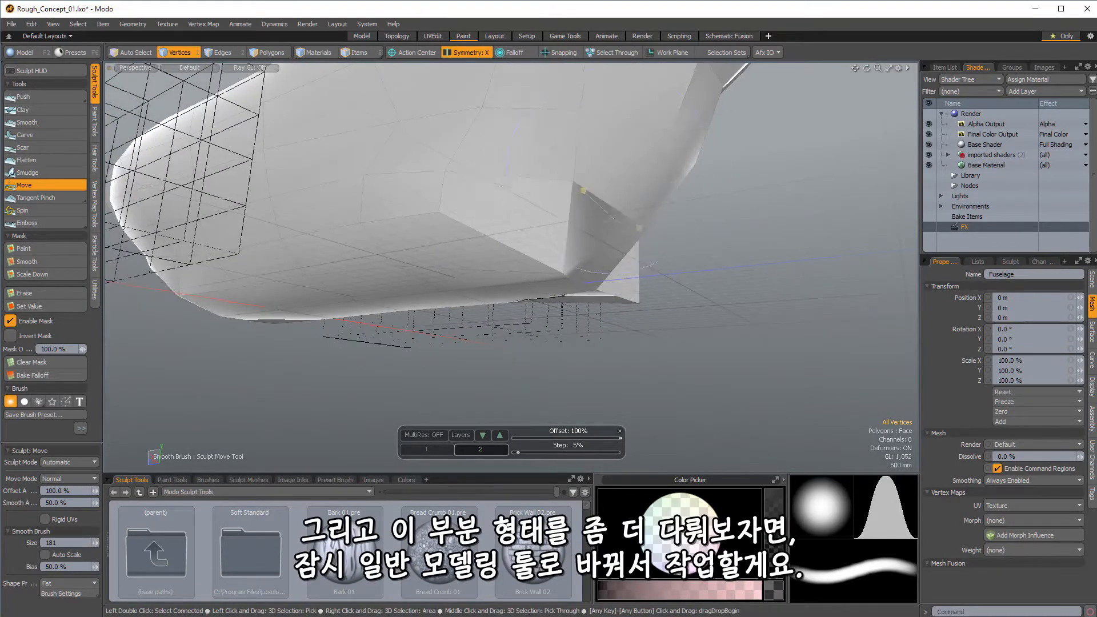
{"action": "scroll", "coordinate": [628, 246], "scroll_direction": "down", "scroll_amount": 3}
{"action": "left_click_drag", "start_coordinate": [596, 233], "coordinate": [294, 203], "text": "alt"}
{"action": "scroll", "coordinate": [384, 208], "scroll_direction": "up", "scroll_amount": 2}
{"action": "left_click_drag", "start_coordinate": [399, 251], "coordinate": [260, 183], "text": "alt"}
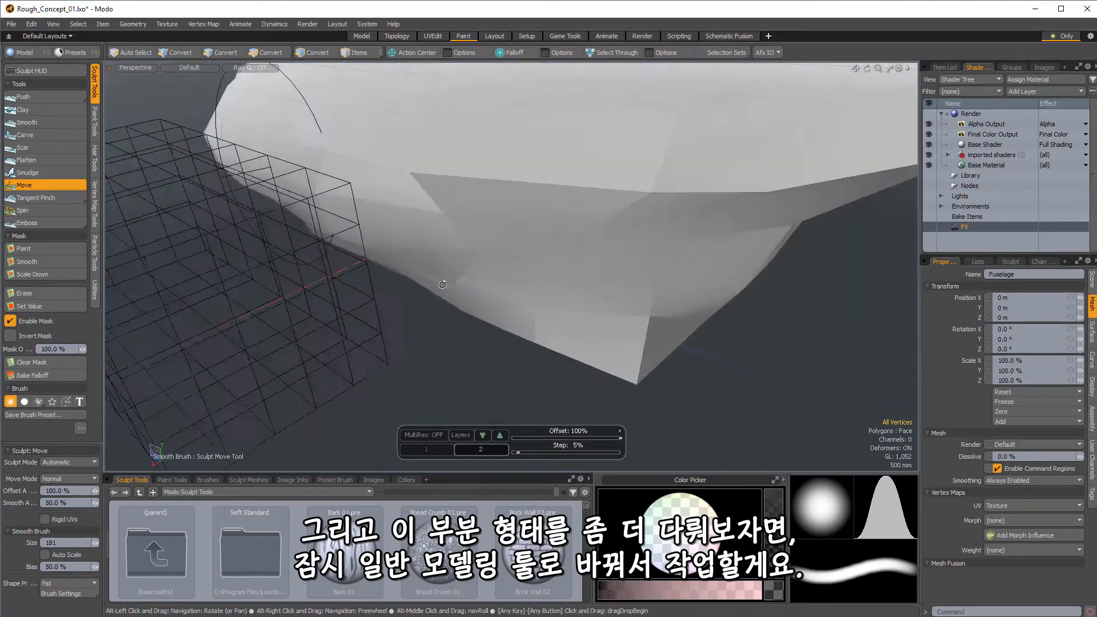
{"action": "scroll", "coordinate": [259, 179], "scroll_direction": "up", "scroll_amount": 2}
{"action": "scroll", "coordinate": [361, 223], "scroll_direction": "down", "scroll_amount": 2}
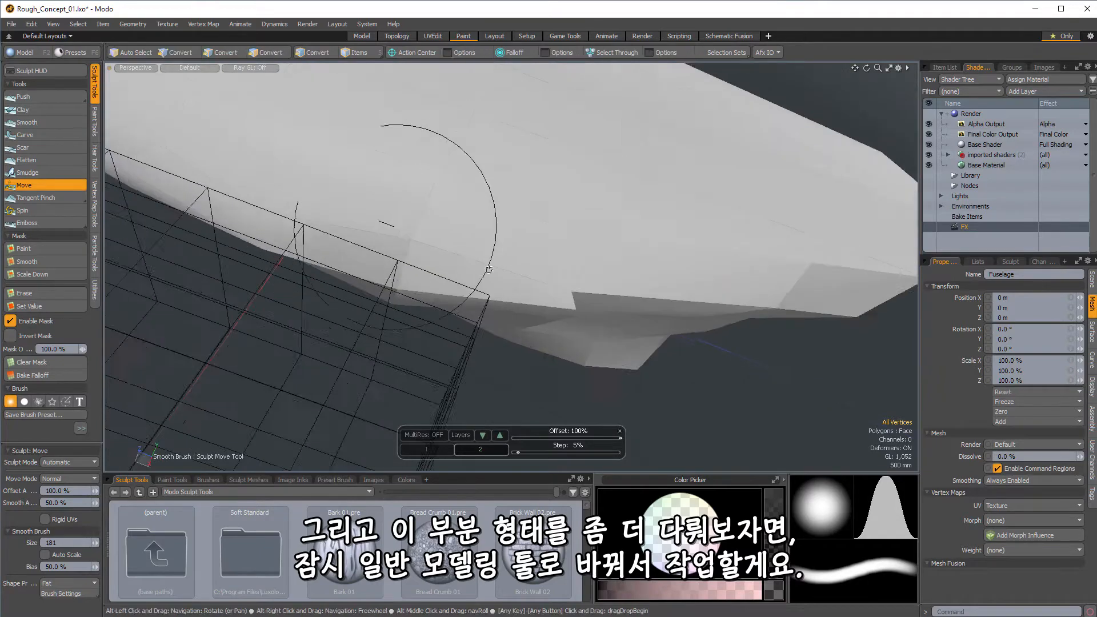
{"action": "left_click_drag", "start_coordinate": [457, 245], "coordinate": [501, 271], "text": "alt"}
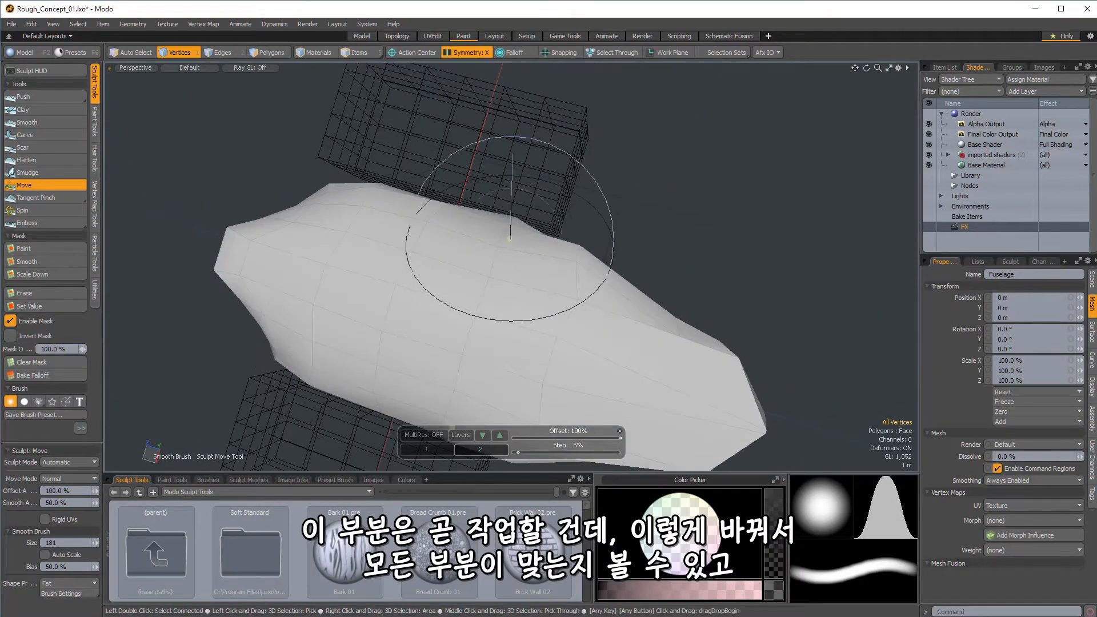
Adjust the fuselage's side contour from above, balancing its overall form against the side pods
{"action": "scroll", "coordinate": [596, 240], "scroll_direction": "down", "scroll_amount": 3}
{"action": "left_click_drag", "start_coordinate": [619, 196], "coordinate": [539, 228], "text": "alt"}
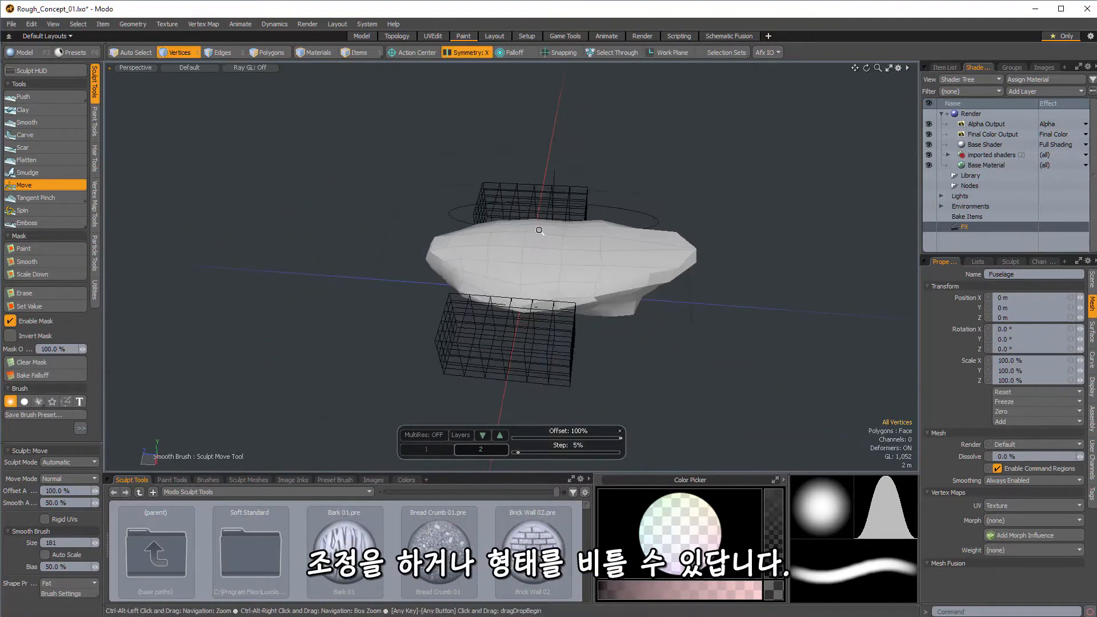
{"action": "scroll", "coordinate": [525, 237], "scroll_direction": "up", "scroll_amount": 5}
{"action": "mouse_move", "coordinate": [617, 220]}
{"action": "left_mouse_down", "text": "alt"}
{"action": "mouse_move", "coordinate": [564, 181]}
{"action": "mouse_move", "coordinate": [614, 220]}
{"action": "left_mouse_up", "text": "alt"}
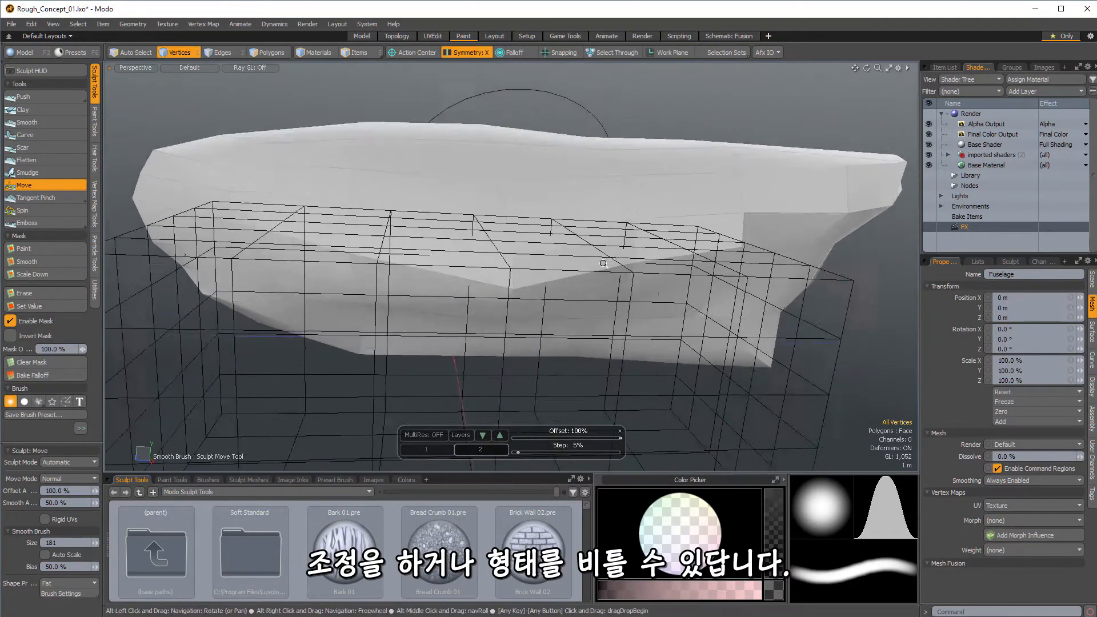
{"action": "scroll", "coordinate": [535, 265], "scroll_direction": "down", "scroll_amount": 3}
{"action": "left_click_drag", "start_coordinate": [446, 265], "coordinate": [533, 86], "text": "alt"}
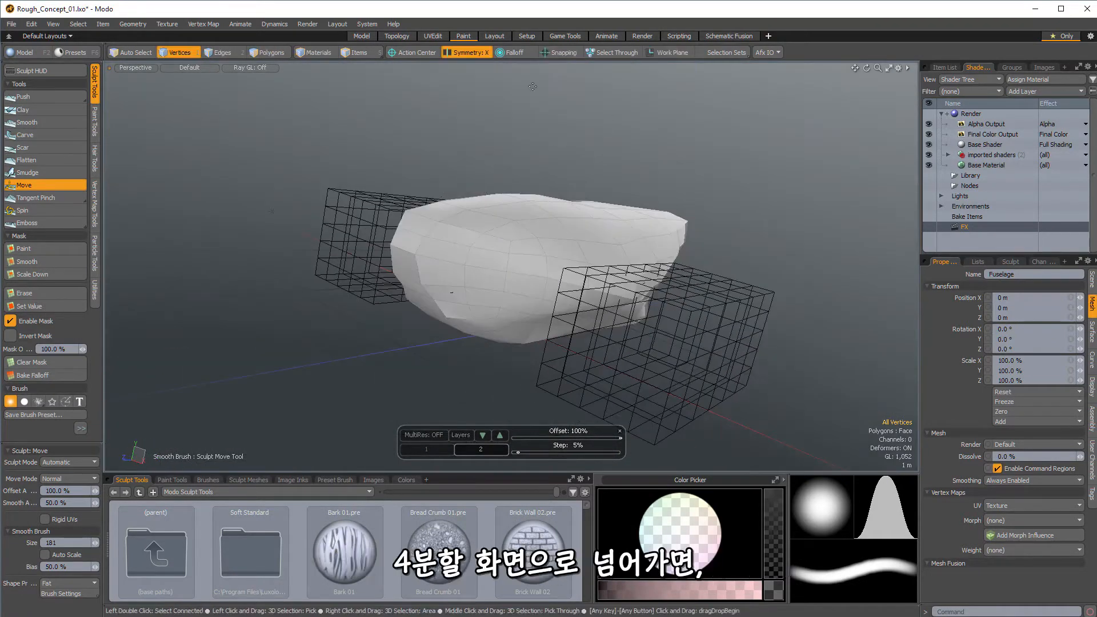
Switch to the four-view Model layout and reposition the rear lower corner vertices behind the drop zone box
{"action": "left_click", "coordinate": [356, 34]}
{"action": "scroll", "coordinate": [818, 508], "scroll_direction": "up", "scroll_amount": 5}
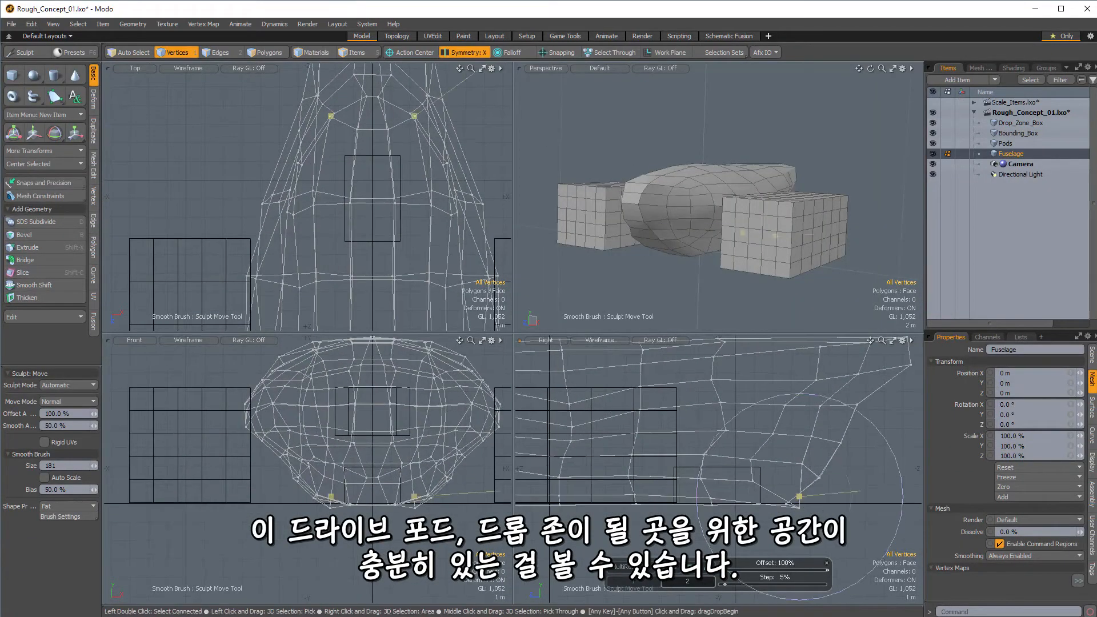
{"action": "left_click_drag", "start_coordinate": [797, 505], "coordinate": [794, 487]}
{"action": "mouse_move", "coordinate": [708, 240]}
{"action": "left_mouse_down", "text": "alt"}
{"action": "mouse_move", "coordinate": [714, 160]}
{"action": "mouse_move", "coordinate": [703, 128]}
{"action": "mouse_move", "coordinate": [647, 89]}
{"action": "left_mouse_up", "text": "alt"}
{"action": "scroll", "coordinate": [714, 160], "scroll_direction": "up", "scroll_amount": 3}
{"action": "scroll", "coordinate": [647, 89], "scroll_direction": "up", "scroll_amount": 3}
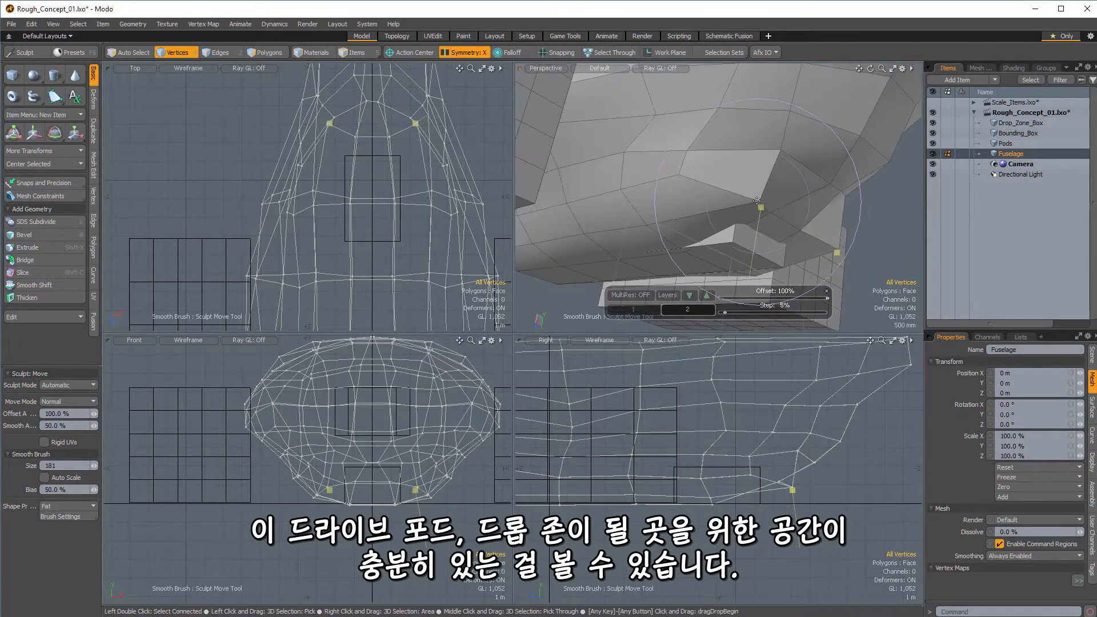
{"action": "mouse_move", "coordinate": [757, 200]}
{"action": "left_mouse_down"}
{"action": "mouse_move", "coordinate": [767, 191]}
{"action": "mouse_move", "coordinate": [794, 233]}
{"action": "left_mouse_up"}
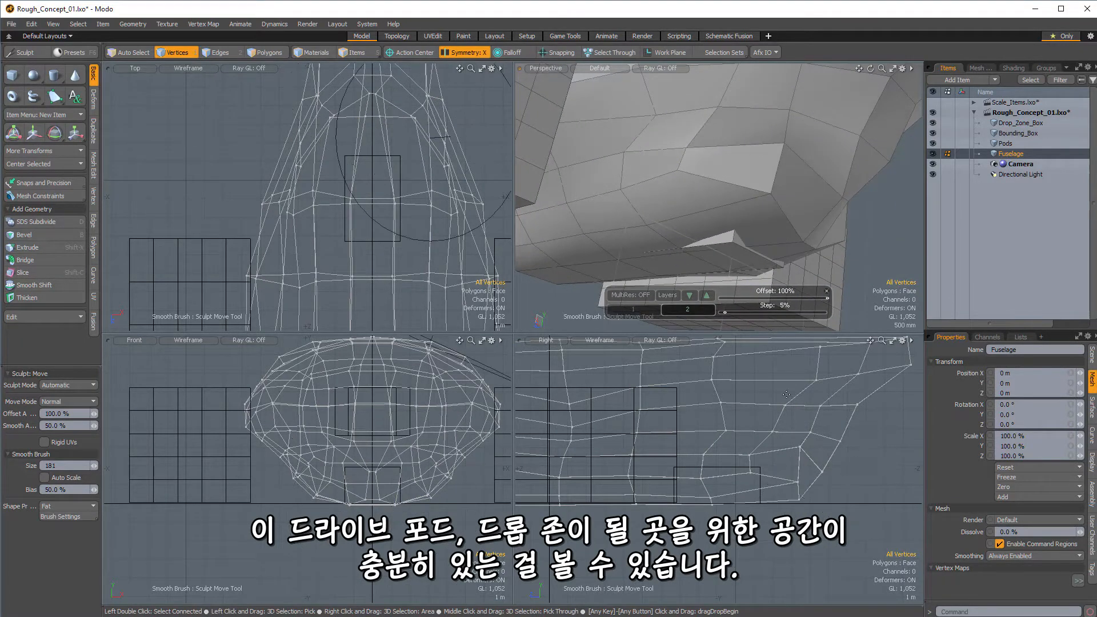
Enlarge the rear belly around the drop zone box and adjust the upper side vertices in the side view
{"action": "scroll", "coordinate": [680, 412], "scroll_direction": "up", "scroll_amount": 2}
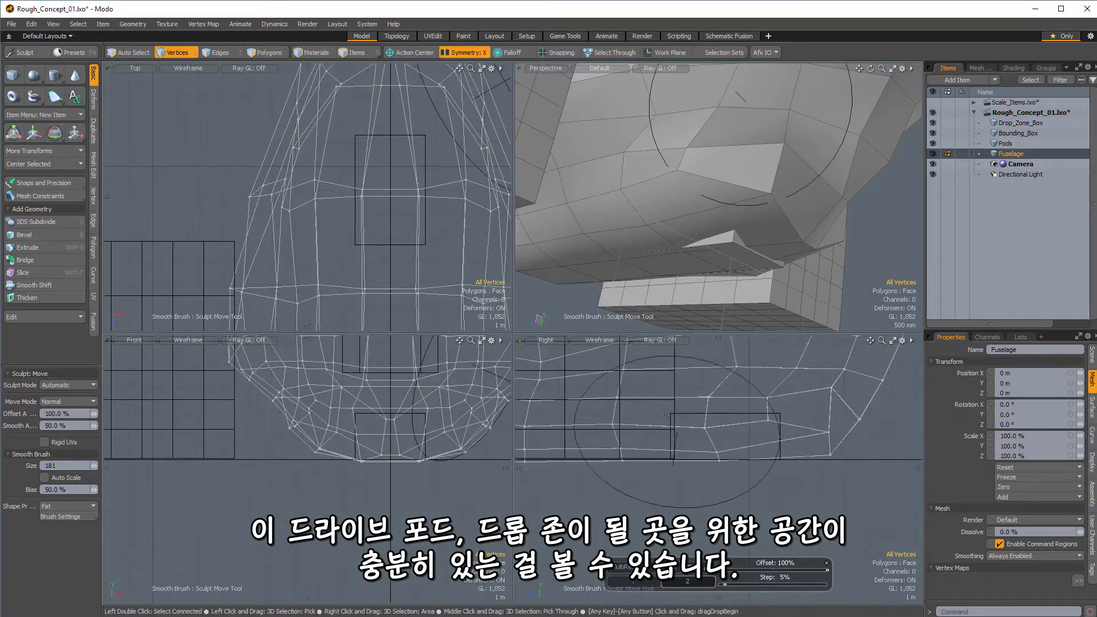
{"action": "key", "text": "alt"}
{"action": "mouse_move", "coordinate": [825, 435]}
{"action": "left_mouse_down"}
{"action": "mouse_move", "coordinate": [831, 380]}
{"action": "mouse_move", "coordinate": [861, 360]}
{"action": "mouse_move", "coordinate": [802, 357]}
{"action": "mouse_move", "coordinate": [792, 379]}
{"action": "mouse_move", "coordinate": [688, 396]}
{"action": "mouse_move", "coordinate": [685, 365]}
{"action": "left_mouse_up"}
{"action": "scroll", "coordinate": [840, 360], "scroll_direction": "down", "scroll_amount": 3}
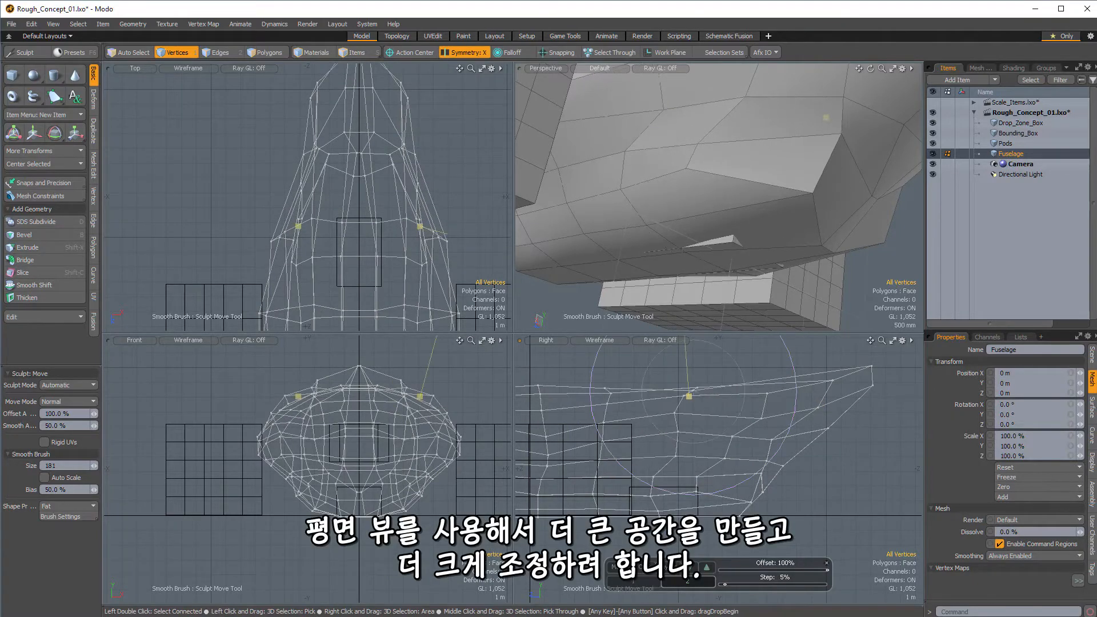
{"action": "left_click_drag", "start_coordinate": [664, 408], "coordinate": [709, 399], "text": "ctrl+alt"}
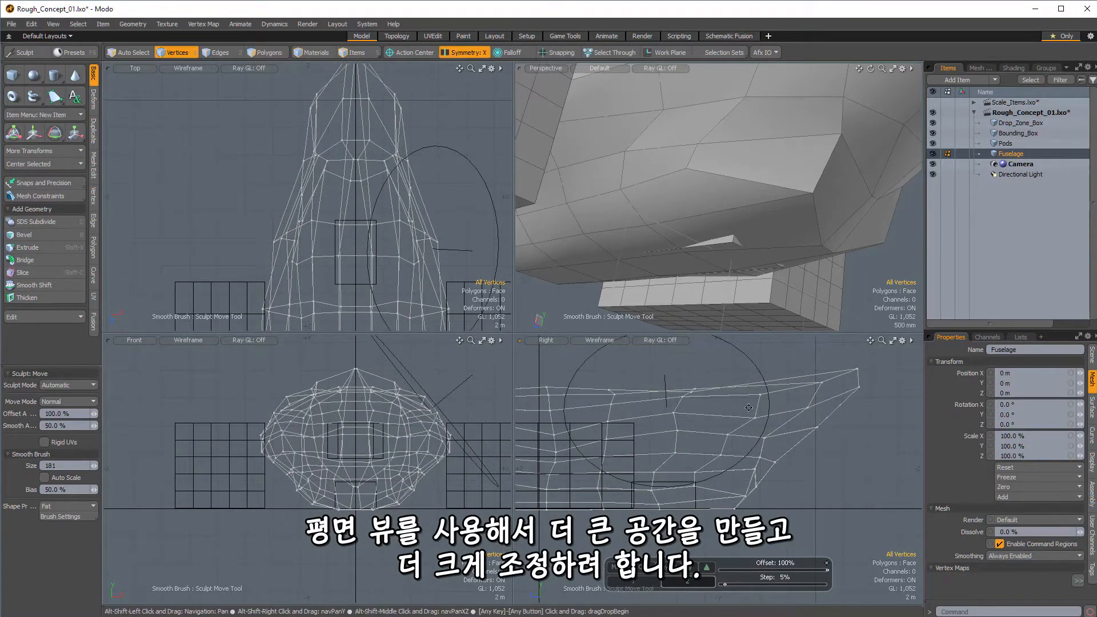
{"action": "mouse_move", "coordinate": [735, 495]}
{"action": "left_mouse_down"}
{"action": "mouse_move", "coordinate": [752, 483]}
{"action": "mouse_move", "coordinate": [724, 478]}
{"action": "mouse_move", "coordinate": [732, 500]}
{"action": "left_mouse_up"}
Adjust the rear underside where the drop zone box protrudes from the fuselage
{"action": "mouse_move", "coordinate": [792, 189]}
{"action": "left_mouse_down", "text": "alt"}
{"action": "mouse_move", "coordinate": [703, 212]}
{"action": "mouse_move", "coordinate": [729, 243]}
{"action": "mouse_move", "coordinate": [708, 170]}
{"action": "left_mouse_up", "text": "alt"}
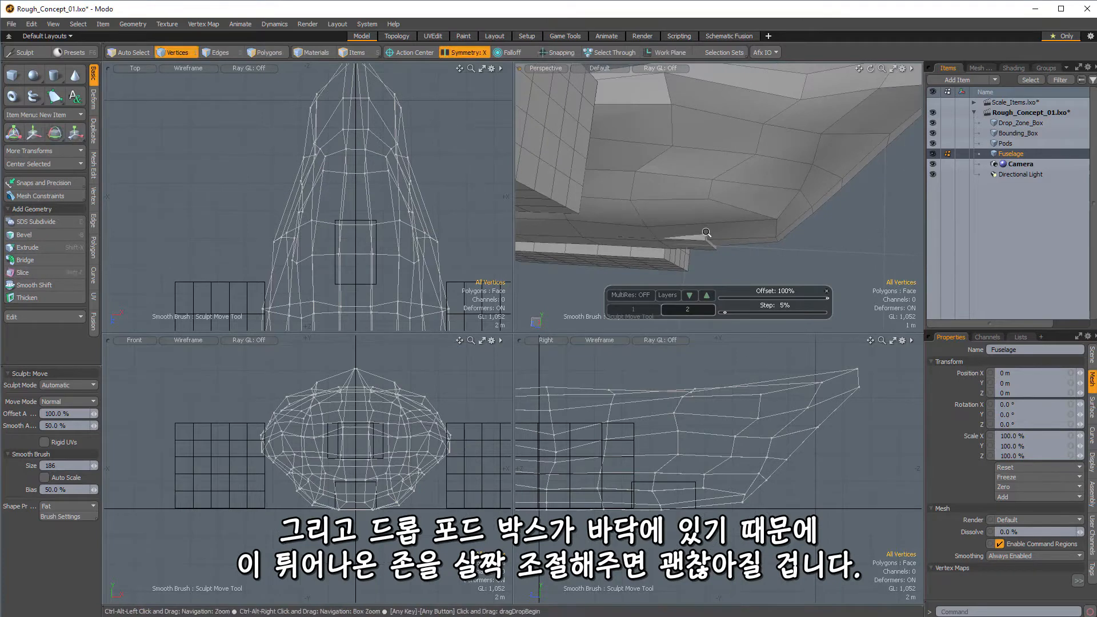
{"action": "left_click_drag", "start_coordinate": [706, 232], "coordinate": [651, 183], "text": "ctrl+alt"}
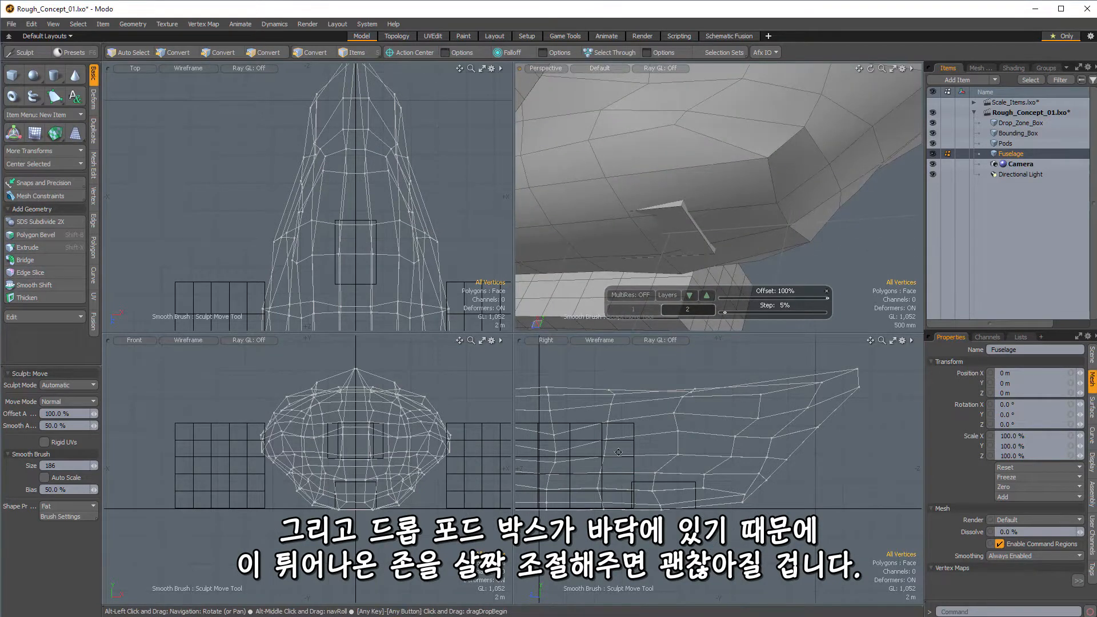
{"action": "left_click_drag", "start_coordinate": [714, 228], "coordinate": [688, 430], "text": "alt"}
{"action": "left_click_drag", "start_coordinate": [799, 92], "coordinate": [722, 168], "text": "alt"}
{"action": "left_click_drag", "start_coordinate": [653, 449], "coordinate": [645, 434], "text": "ctrl+alt"}
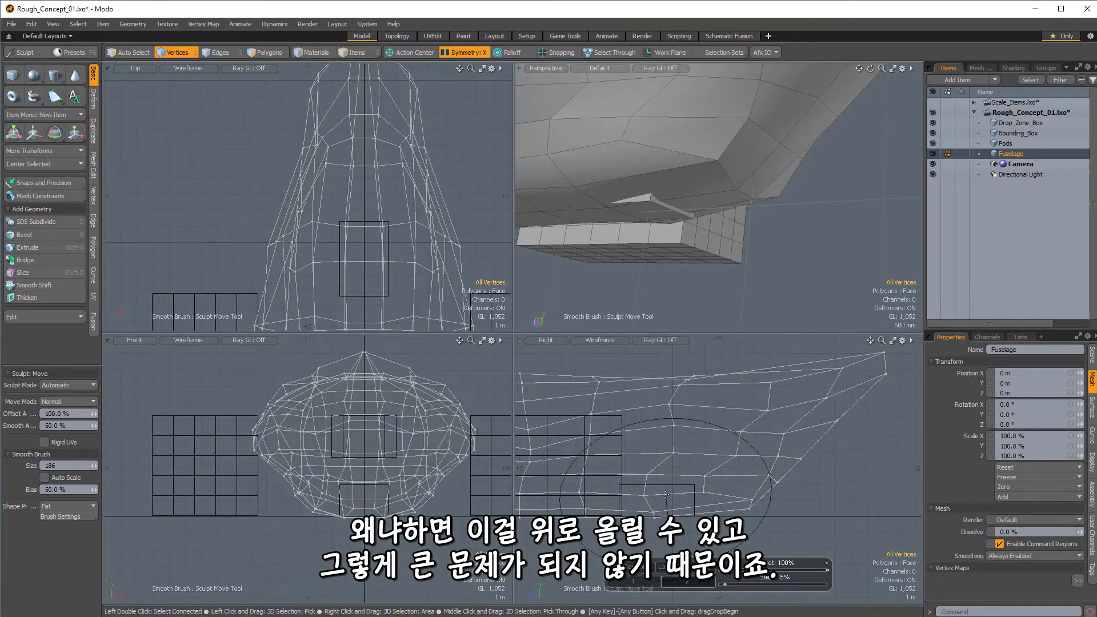
Raise and spread the vertices along the tail tip's upper edge to blunt its point
{"action": "left_click_drag", "start_coordinate": [685, 206], "coordinate": [725, 240], "text": "alt"}
{"action": "left_click", "coordinate": [716, 234]}
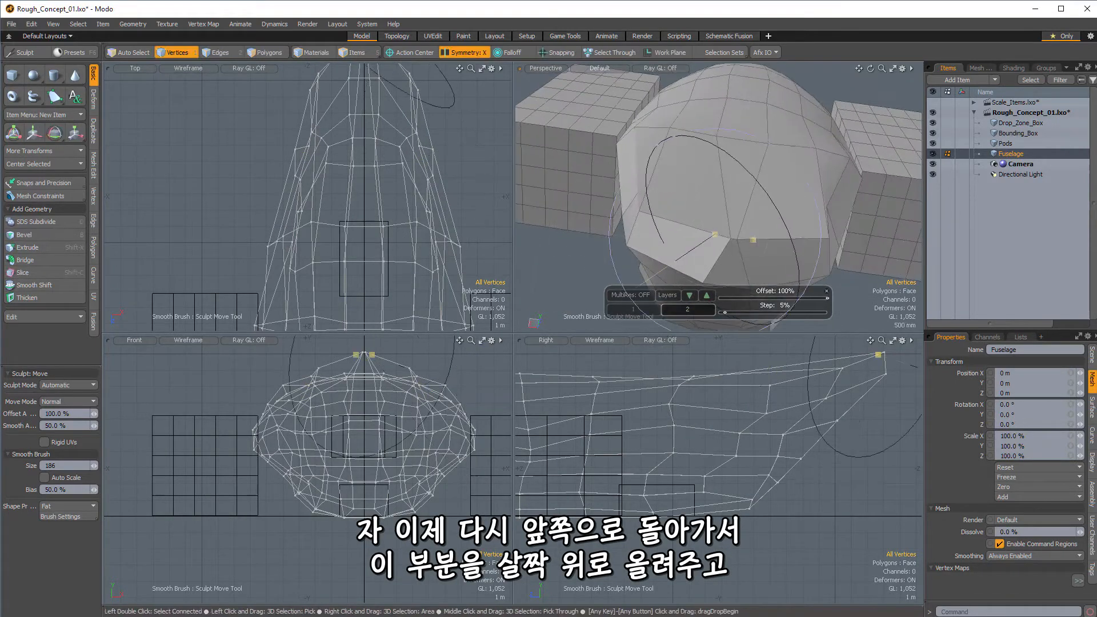
{"action": "scroll", "coordinate": [720, 234], "scroll_direction": "up", "scroll_amount": 5}
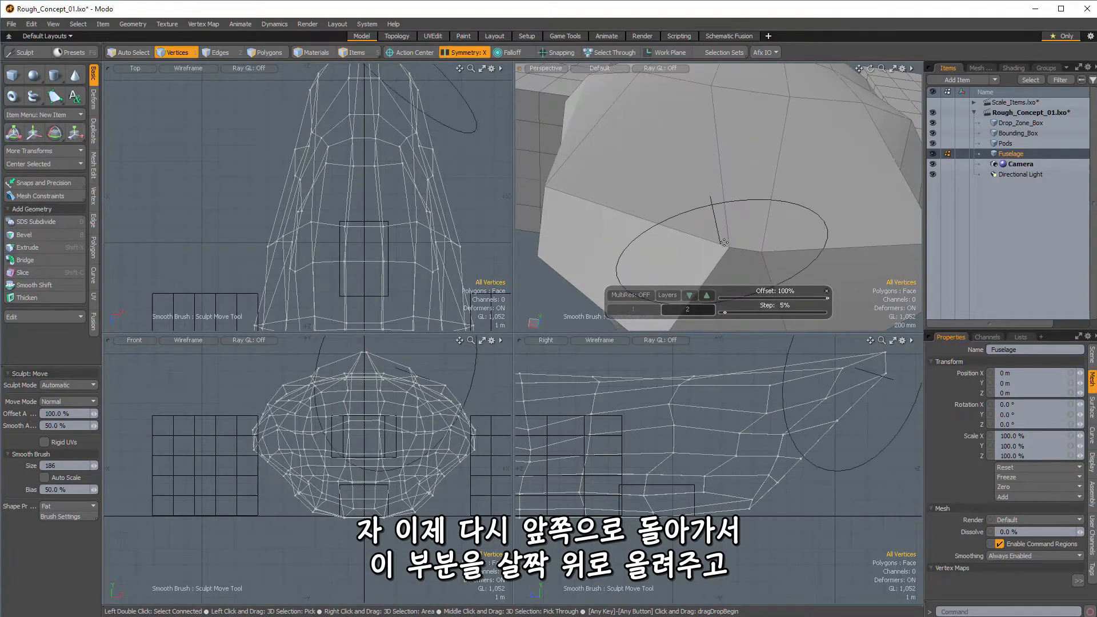
{"action": "left_click_drag", "start_coordinate": [690, 232], "coordinate": [828, 178], "text": "alt"}
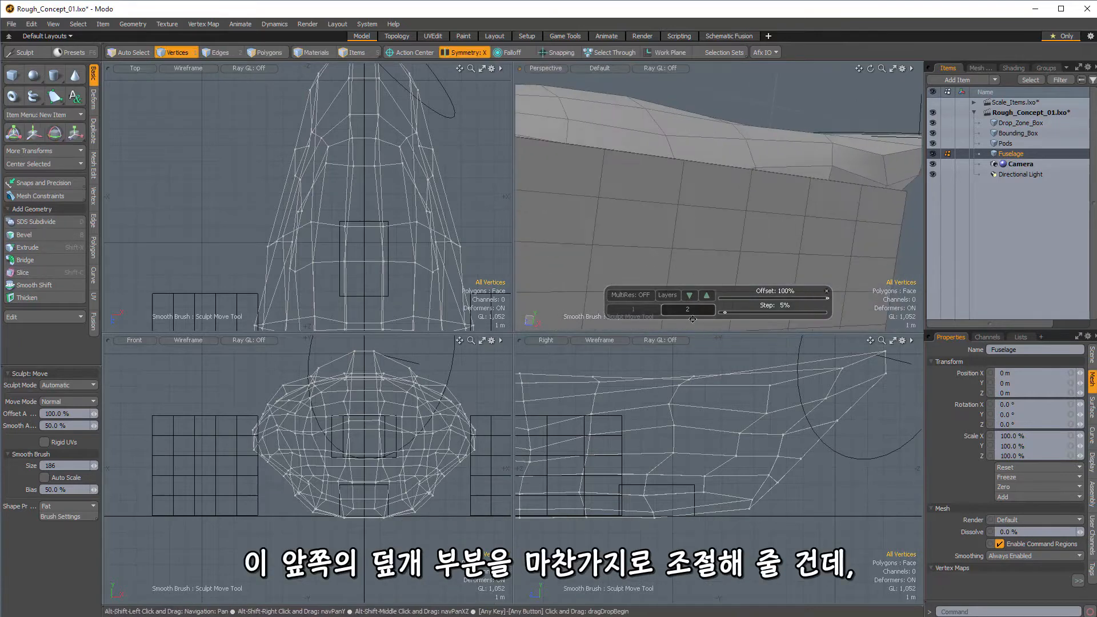
Push the nose tip back toward the small cockpit box in the side view
{"action": "left_click_drag", "start_coordinate": [587, 454], "coordinate": [684, 455], "text": "alt+shift"}
{"action": "scroll", "coordinate": [684, 455], "scroll_direction": "up", "scroll_amount": 3}
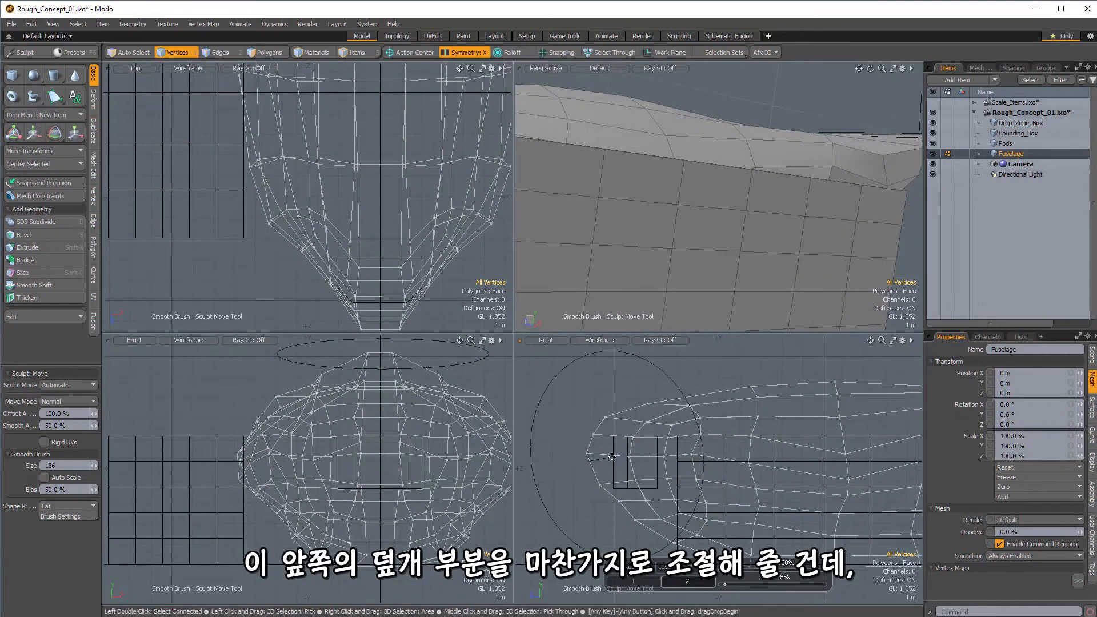
{"action": "left_click_drag", "start_coordinate": [609, 456], "coordinate": [624, 456]}
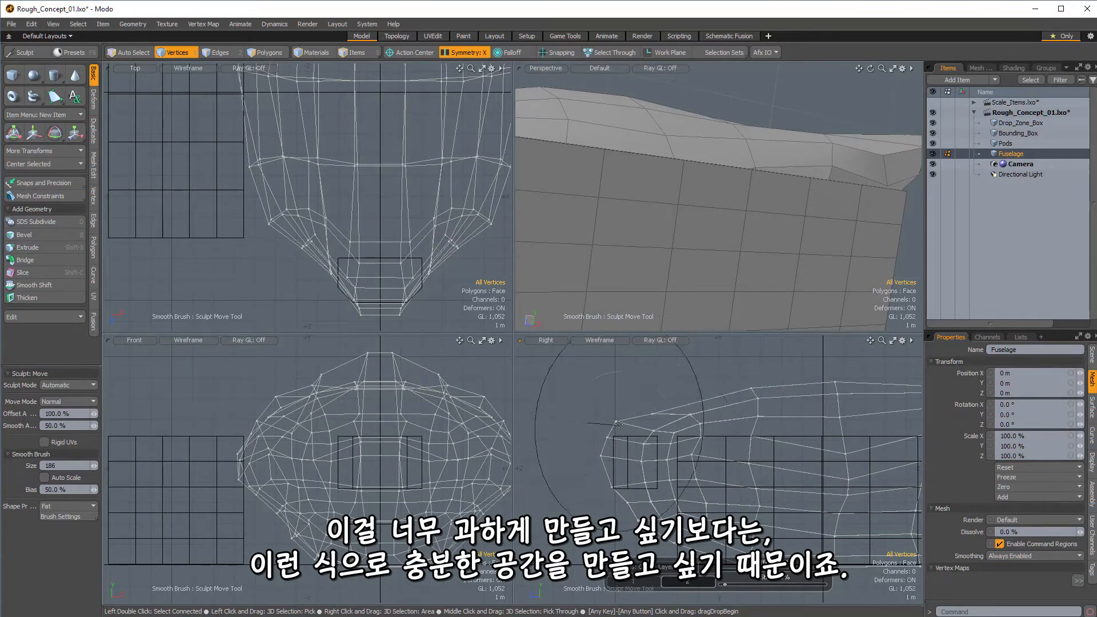
{"action": "left_click_drag", "start_coordinate": [619, 424], "coordinate": [620, 425]}
Adjust the nose's side vertices around the cockpit box and convert the fuselage to Catmull-Clark subdivision
{"action": "mouse_move", "coordinate": [532, 162]}
{"action": "left_mouse_down", "text": "ctrl+alt"}
{"action": "mouse_move", "coordinate": [548, 171]}
{"action": "mouse_move", "coordinate": [670, 142]}
{"action": "mouse_move", "coordinate": [726, 200]}
{"action": "mouse_move", "coordinate": [748, 191]}
{"action": "mouse_move", "coordinate": [743, 183]}
{"action": "left_mouse_up", "text": "ctrl+alt"}
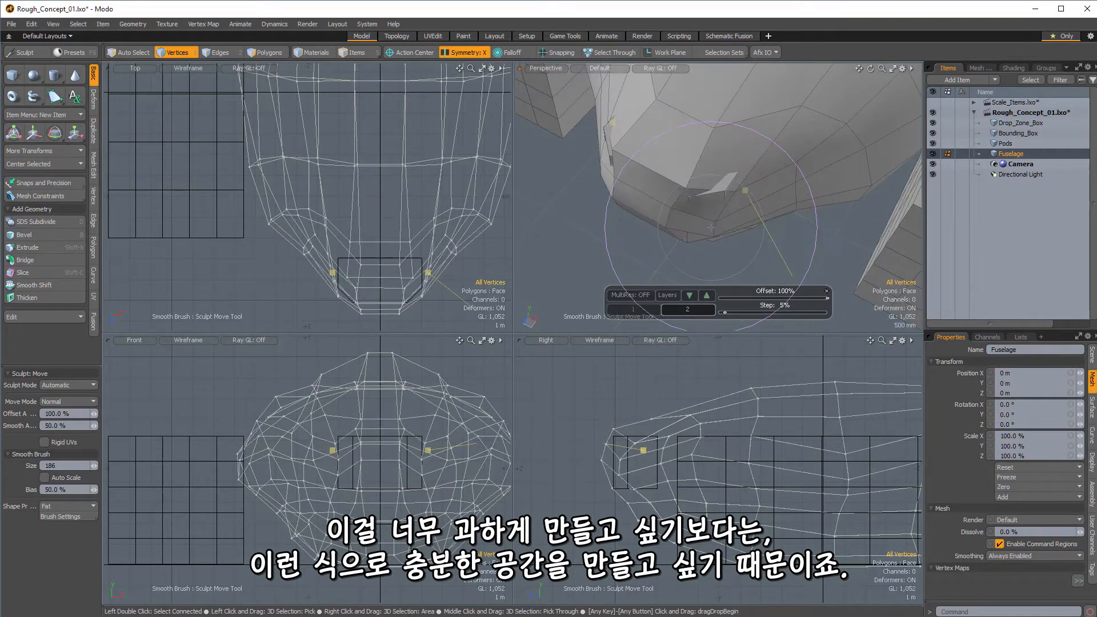
{"action": "left_click_drag", "start_coordinate": [714, 234], "coordinate": [772, 184], "text": "alt"}
{"action": "left_click_drag", "start_coordinate": [682, 198], "coordinate": [754, 169], "text": "alt"}
{"action": "key", "text": "Tab"}
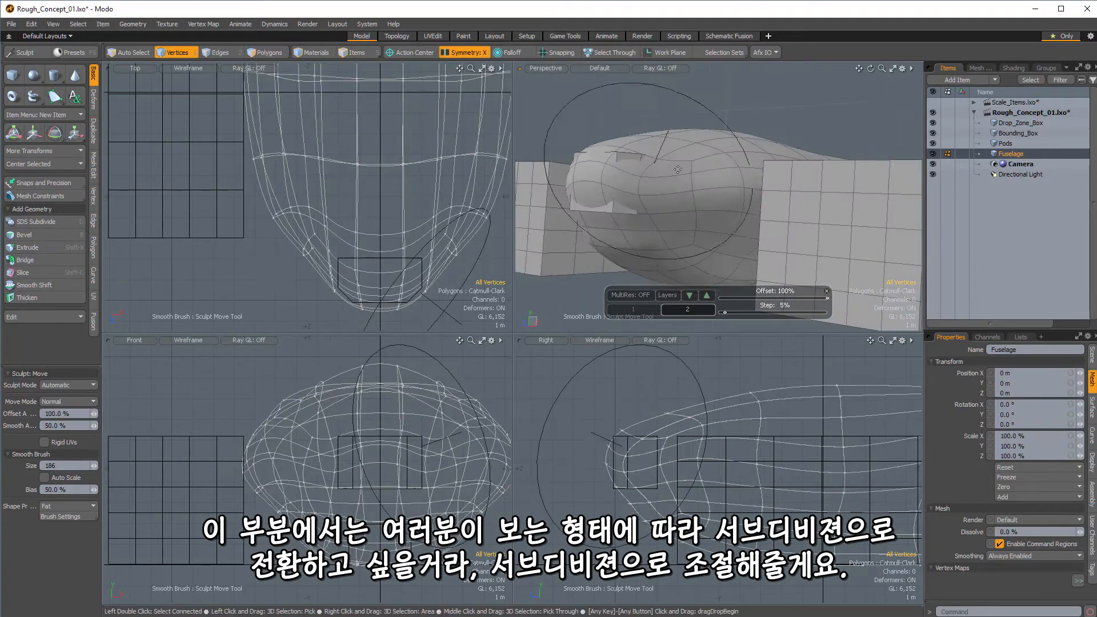
Move the subdivided nose's vertices outward so the surface encloses the protruding cockpit box
{"action": "left_click_drag", "start_coordinate": [634, 161], "coordinate": [769, 179], "text": "alt"}
{"action": "left_click_drag", "start_coordinate": [685, 162], "coordinate": [602, 149], "text": "alt"}
{"action": "left_click_drag", "start_coordinate": [639, 437], "coordinate": [636, 428]}
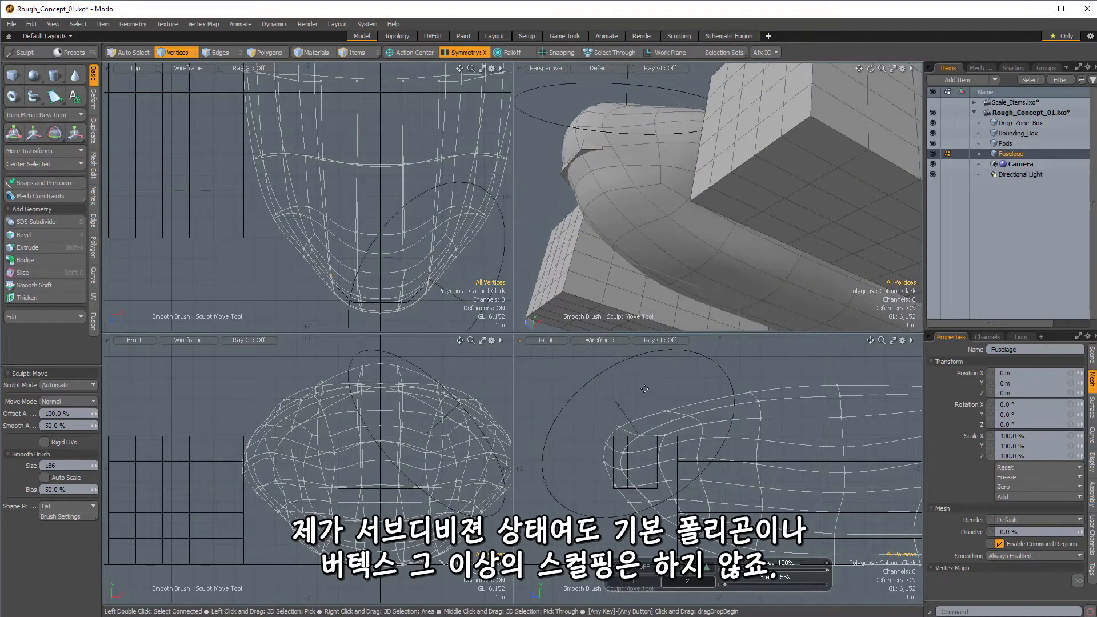
{"action": "mouse_move", "coordinate": [657, 175]}
{"action": "left_mouse_down", "text": "alt"}
{"action": "mouse_move", "coordinate": [594, 211]}
{"action": "mouse_move", "coordinate": [632, 215]}
{"action": "mouse_move", "coordinate": [624, 205]}
{"action": "mouse_move", "coordinate": [688, 221]}
{"action": "left_mouse_up", "text": "alt"}
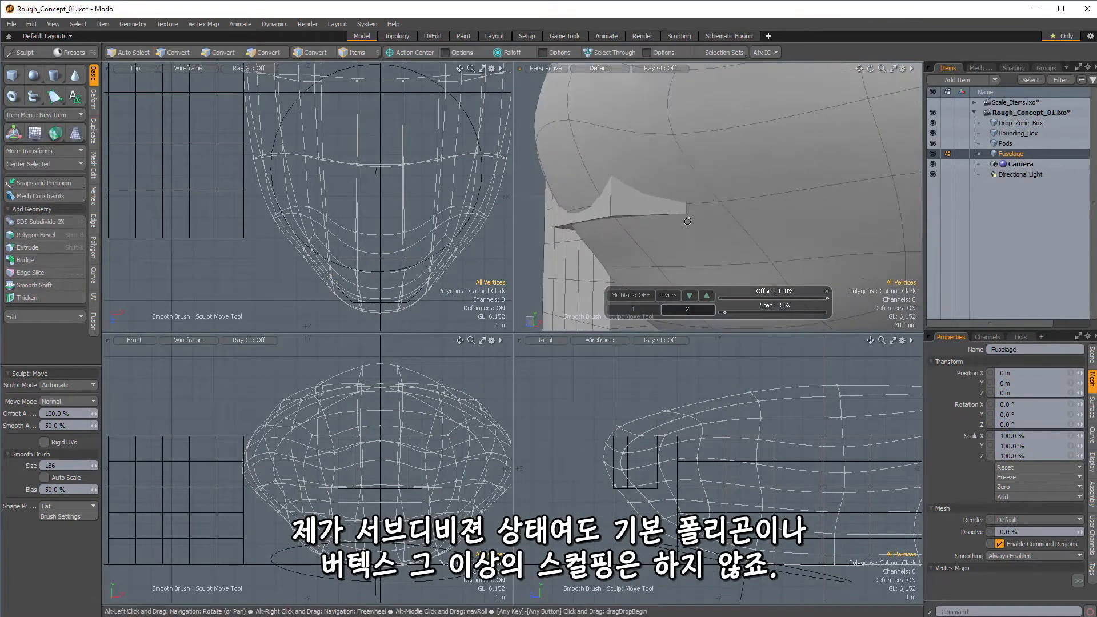
{"action": "left_click_drag", "start_coordinate": [620, 244], "coordinate": [608, 237], "text": "alt"}
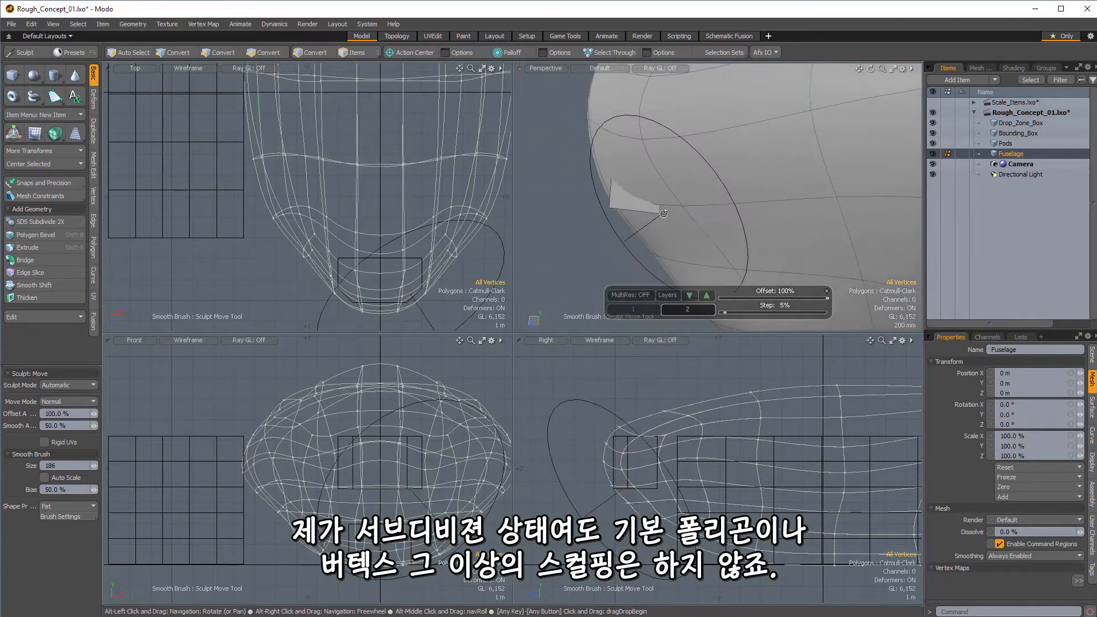
{"action": "mouse_move", "coordinate": [663, 213]}
{"action": "left_mouse_down", "text": "alt"}
{"action": "mouse_move", "coordinate": [634, 209]}
{"action": "mouse_move", "coordinate": [756, 197]}
{"action": "mouse_move", "coordinate": [637, 162]}
{"action": "mouse_move", "coordinate": [666, 174]}
{"action": "left_mouse_up", "text": "alt"}
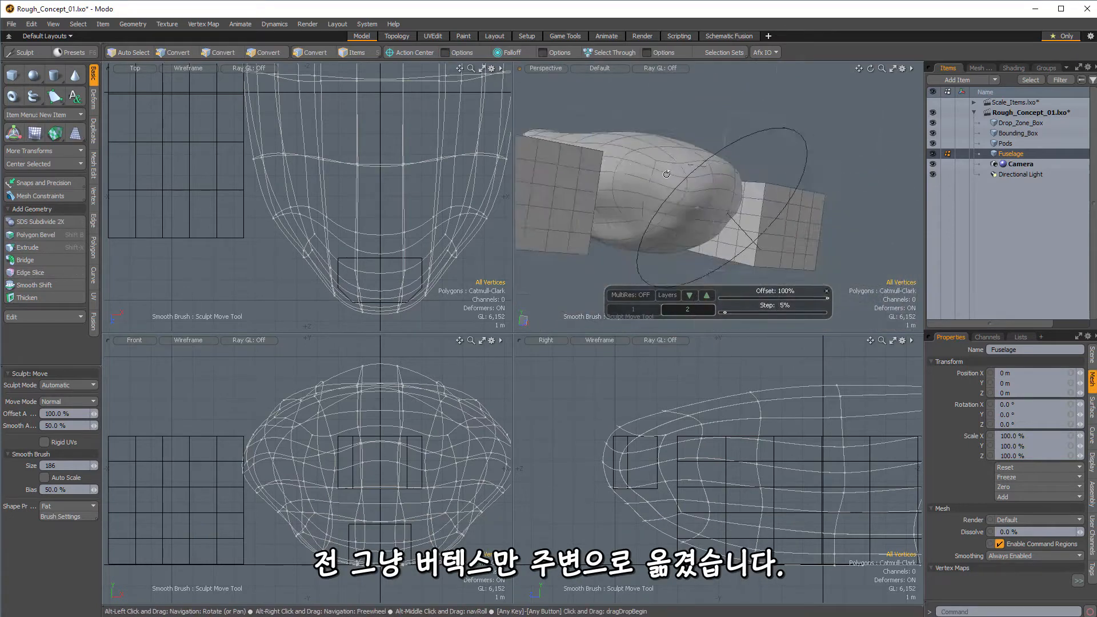
Pull the fuselage tail tip's upper surface downward with the sculpting Move tool to flatten its raised end
{"action": "left_click_drag", "start_coordinate": [728, 214], "coordinate": [724, 177], "text": "alt"}
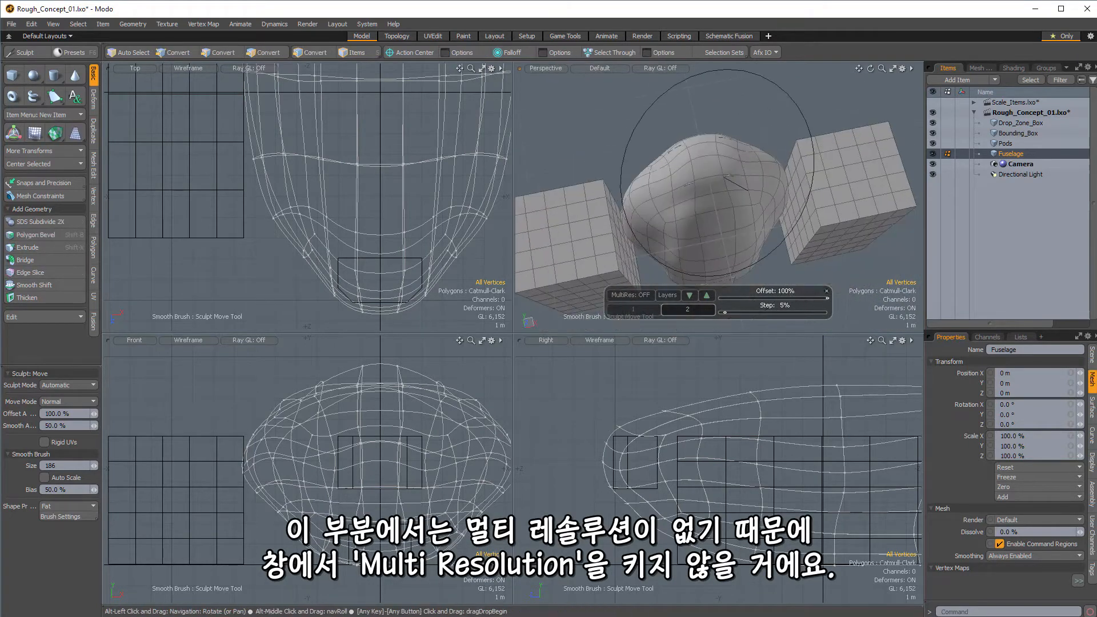
{"action": "left_click_drag", "start_coordinate": [790, 452], "coordinate": [640, 423], "text": "alt+shift"}
{"action": "left_click_drag", "start_coordinate": [759, 428], "coordinate": [703, 428], "text": "ctrl+alt"}
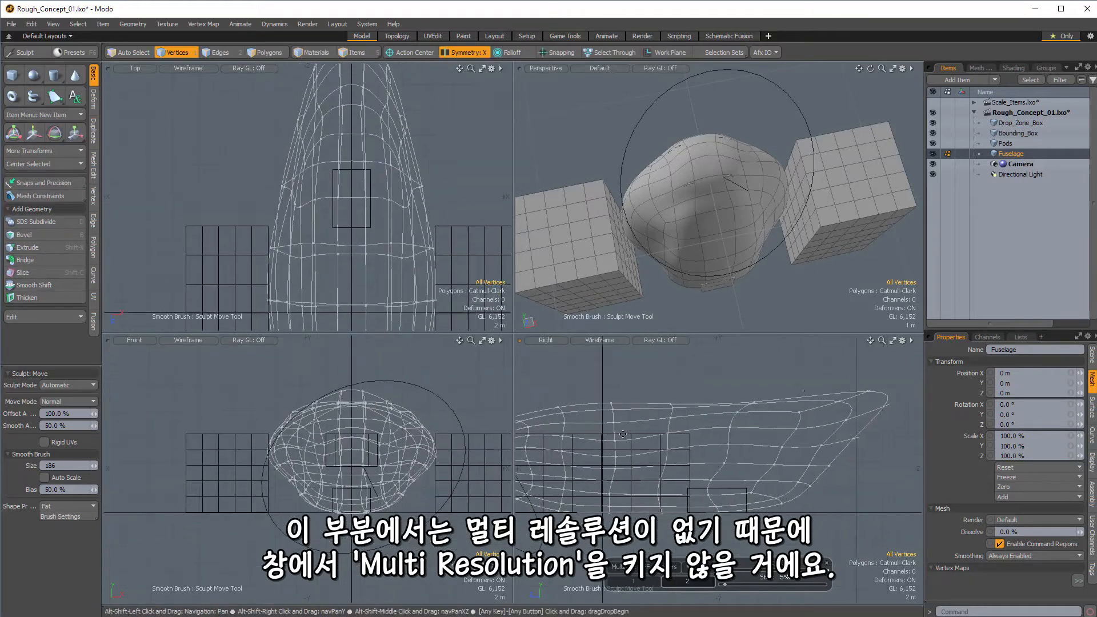
{"action": "left_click_drag", "start_coordinate": [822, 400], "coordinate": [803, 399], "text": "alt+shift"}
{"action": "left_click_drag", "start_coordinate": [760, 177], "coordinate": [786, 173], "text": "alt"}
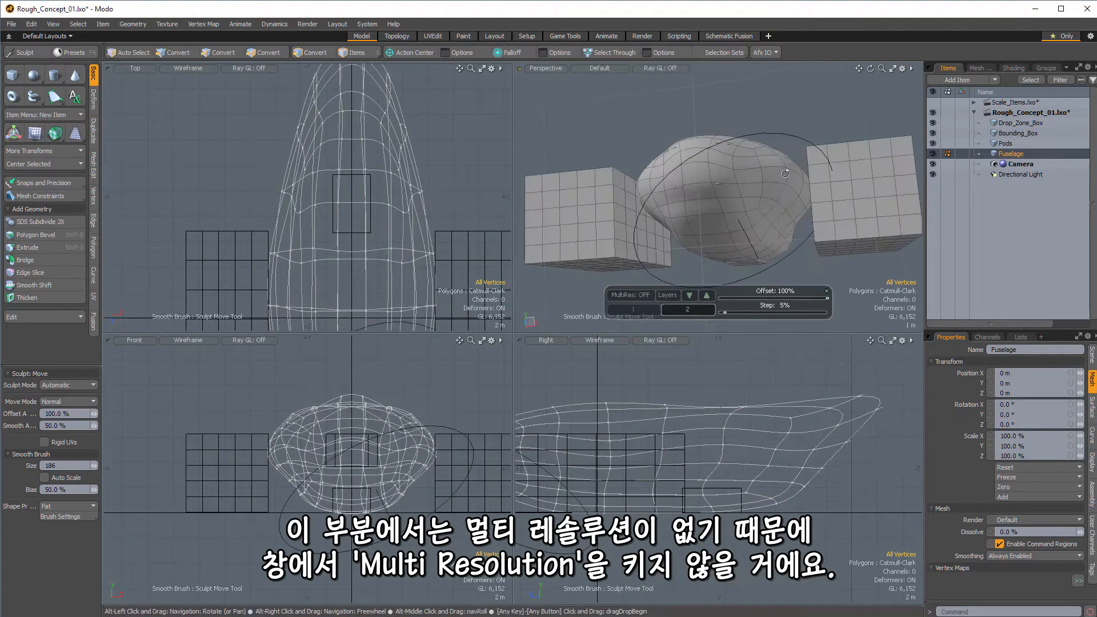
{"action": "key", "text": "alt"}
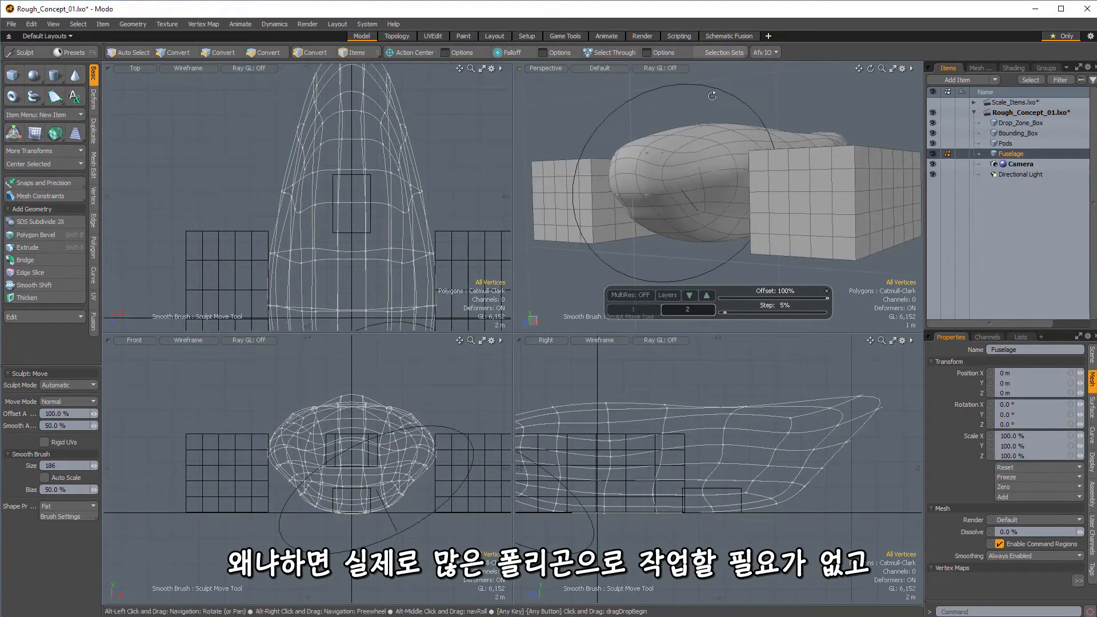
{"action": "mouse_move", "coordinate": [707, 163]}
{"action": "left_mouse_down", "text": "alt"}
{"action": "mouse_move", "coordinate": [786, 128]}
{"action": "mouse_move", "coordinate": [799, 177]}
{"action": "left_mouse_up", "text": "alt"}
{"action": "left_click_drag", "start_coordinate": [780, 94], "coordinate": [791, 111]}
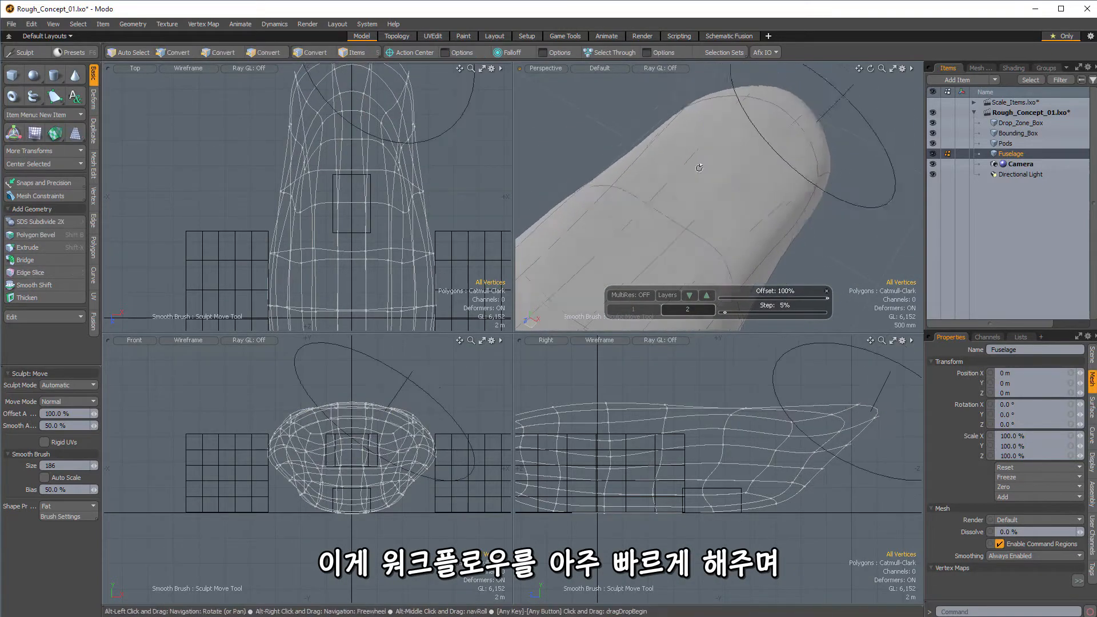
Pull the fuselage's rear sides outward with the sculpting Move tool to broaden the tail's outline
{"action": "left_click_drag", "start_coordinate": [698, 168], "coordinate": [663, 137], "text": "alt"}
{"action": "mouse_move", "coordinate": [662, 137]}
{"action": "left_mouse_down", "text": "alt+shift"}
{"action": "mouse_move", "coordinate": [649, 270]}
{"action": "mouse_move", "coordinate": [663, 166]}
{"action": "mouse_move", "coordinate": [681, 145]}
{"action": "mouse_move", "coordinate": [680, 154]}
{"action": "mouse_move", "coordinate": [696, 104]}
{"action": "mouse_move", "coordinate": [665, 207]}
{"action": "mouse_move", "coordinate": [671, 177]}
{"action": "mouse_move", "coordinate": [651, 123]}
{"action": "left_mouse_up", "text": "alt+shift"}
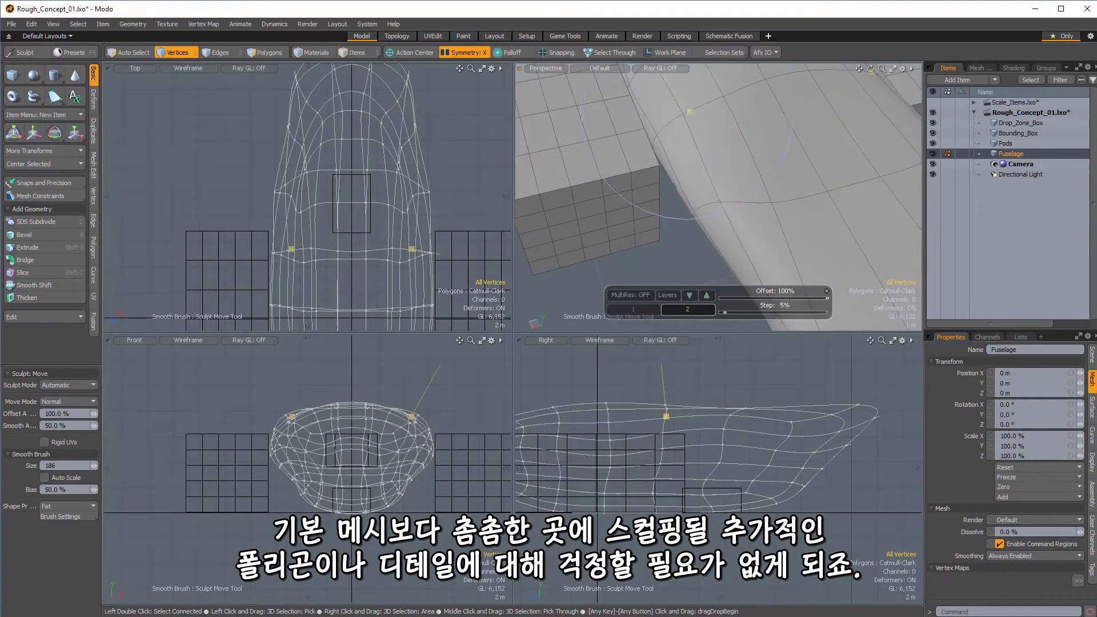
{"action": "left_click_drag", "start_coordinate": [721, 246], "coordinate": [717, 177], "text": "alt"}
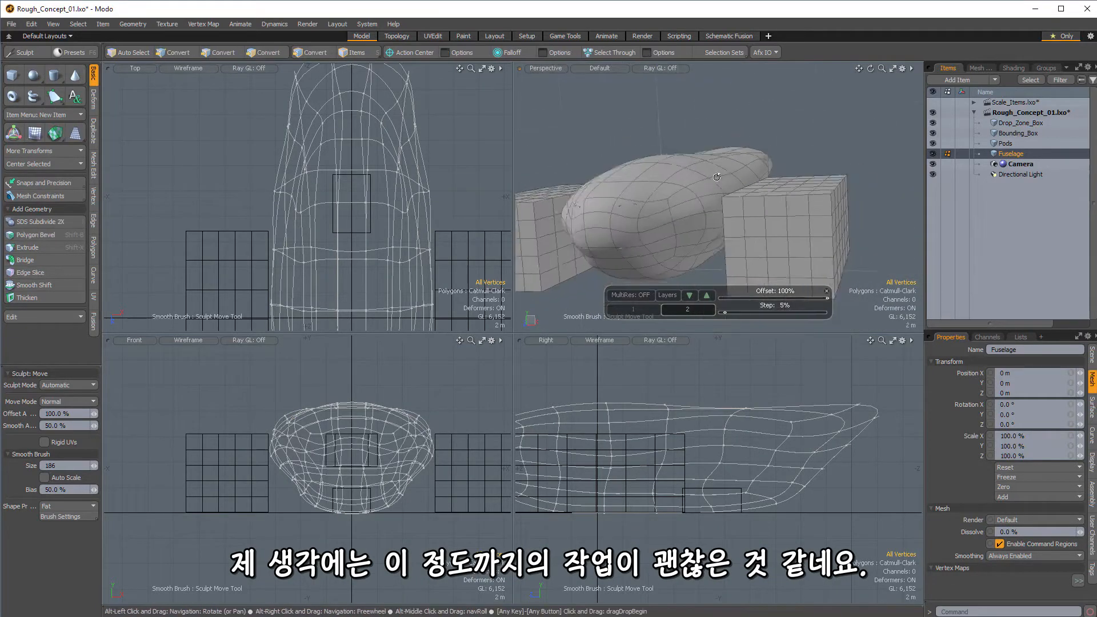
{"action": "left_click_drag", "start_coordinate": [767, 145], "coordinate": [588, 192], "text": "alt"}
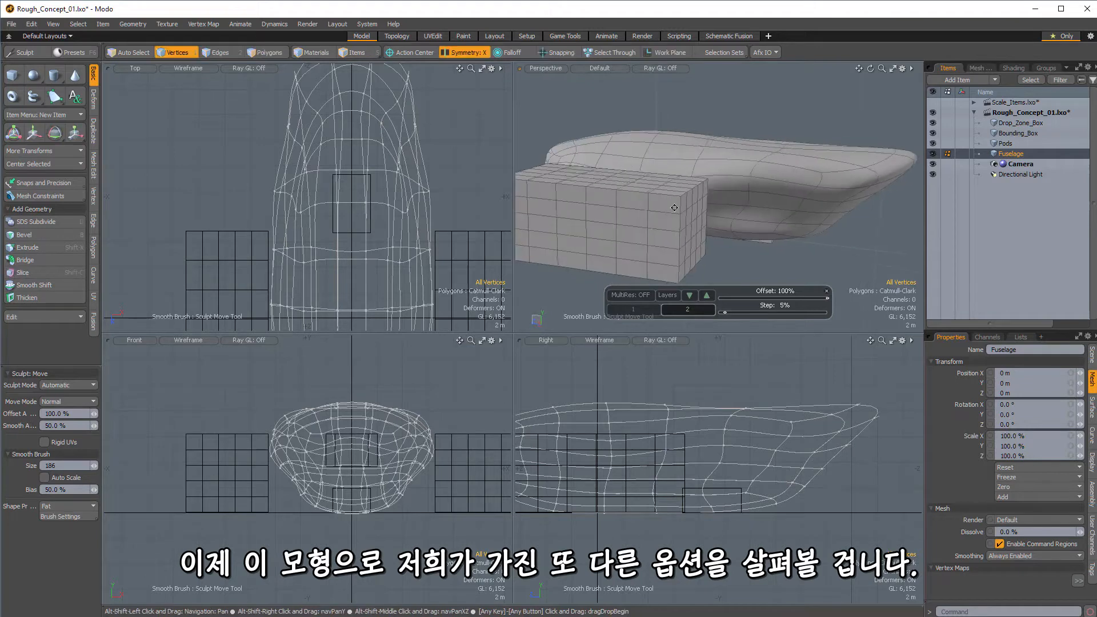
{"action": "left_click_drag", "start_coordinate": [674, 208], "coordinate": [752, 198], "text": "alt"}
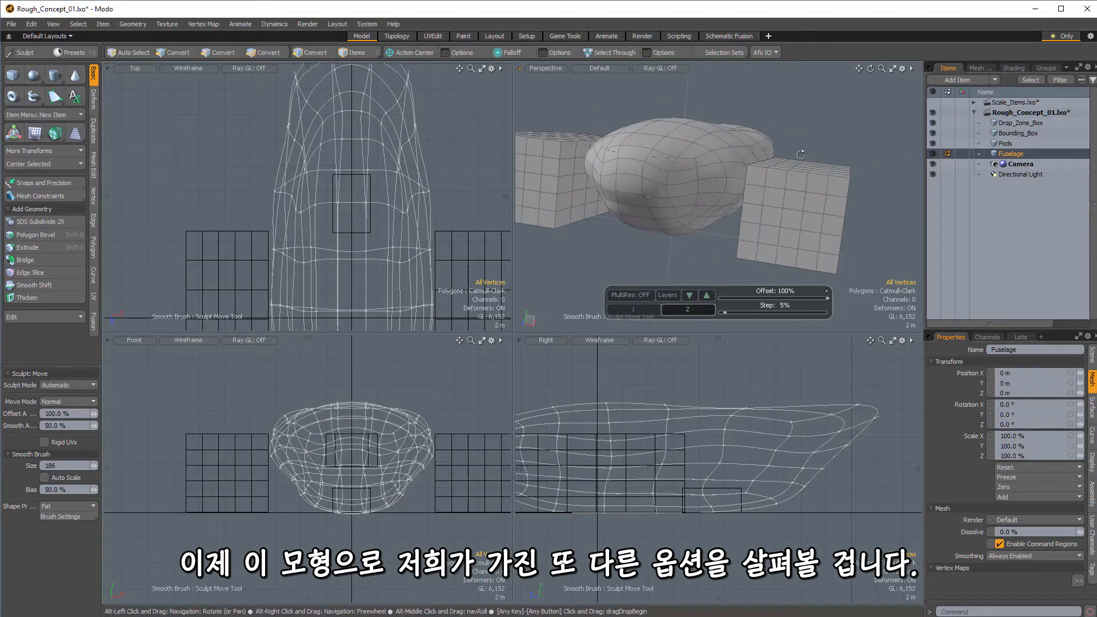
{"action": "left_click_drag", "start_coordinate": [800, 154], "coordinate": [566, 285], "text": "alt"}
Add an empty mesh item above Pods, leave the sculpting tool and activate the Cube primitive in that item
{"action": "left_click", "coordinate": [1005, 144]}
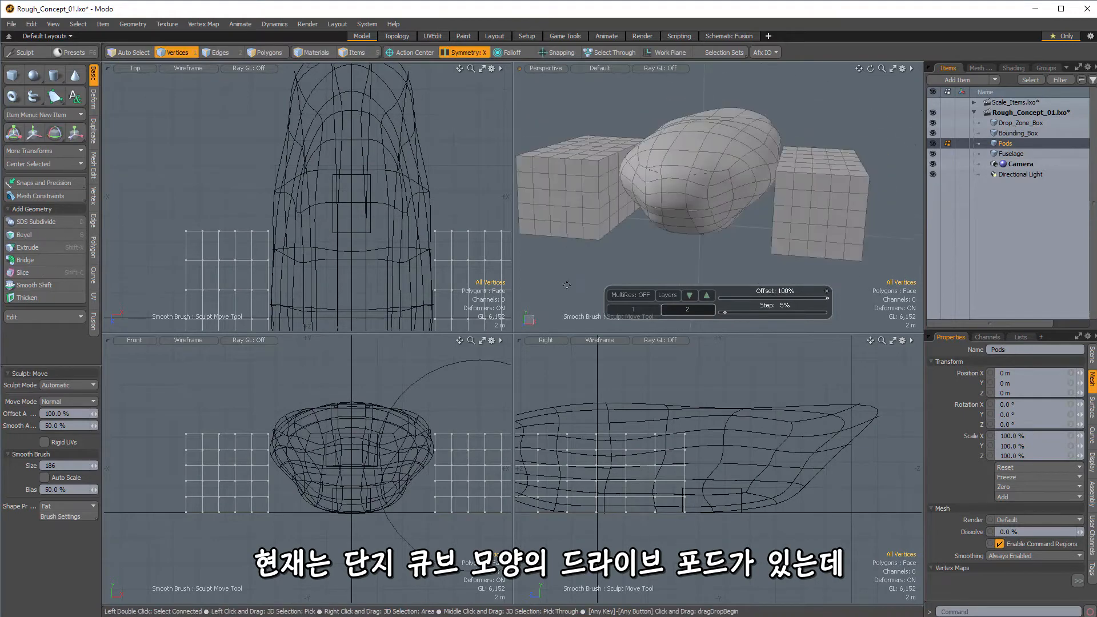
{"action": "key", "text": "n"}
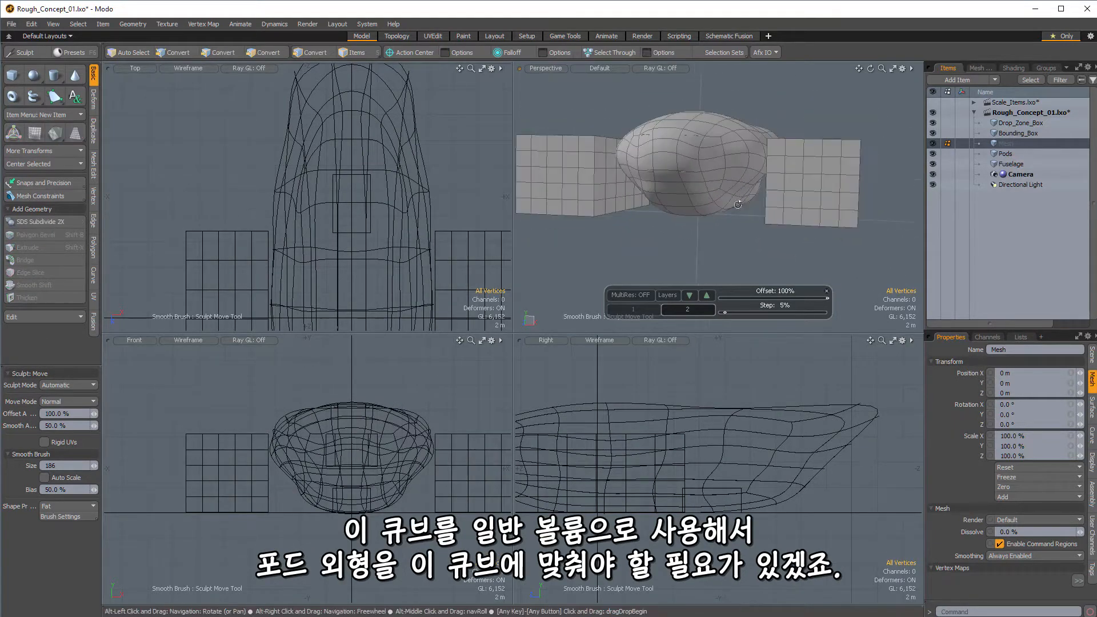
{"action": "left_click_drag", "start_coordinate": [645, 468], "coordinate": [701, 448], "text": "alt"}
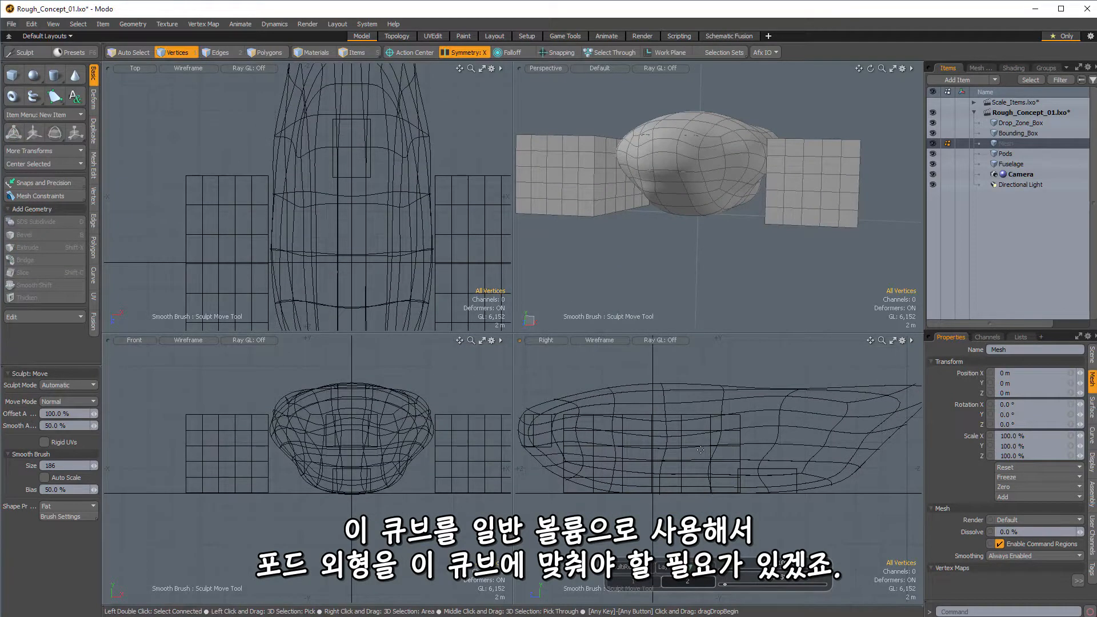
{"action": "key", "text": "Escape"}
{"action": "key", "text": "Escape"}
{"action": "left_click_drag", "start_coordinate": [796, 174], "coordinate": [801, 181], "text": "alt"}
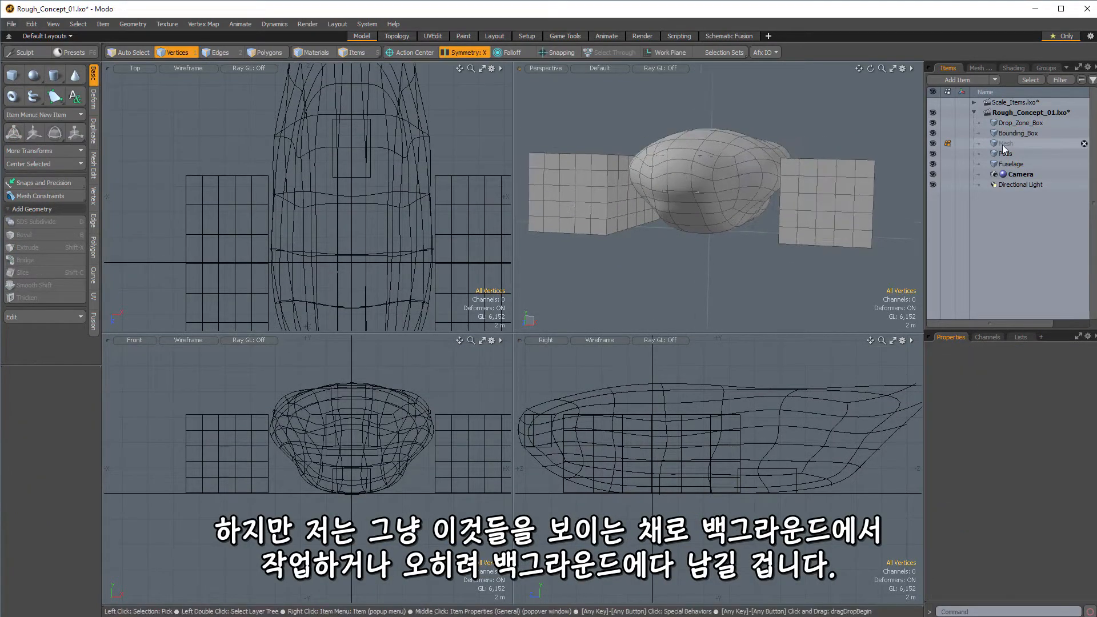
{"action": "left_click", "coordinate": [1004, 144]}
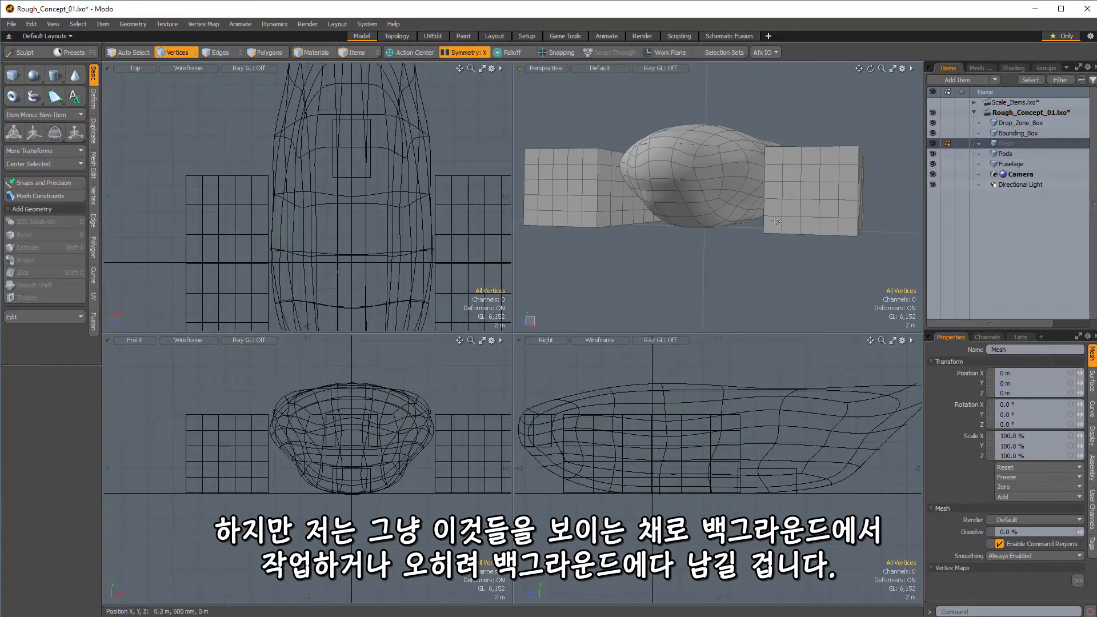
{"action": "left_click", "coordinate": [12, 75]}
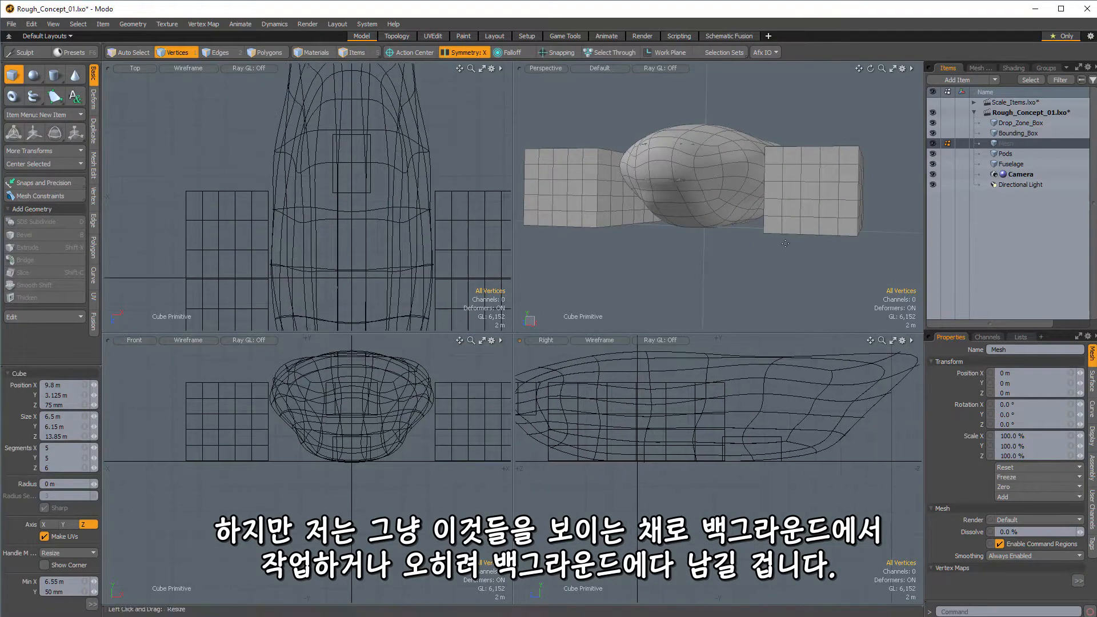
Move the Pods boxes about 3.25 m toward the fuselage's tail
{"action": "left_click", "coordinate": [1005, 153]}
{"action": "key", "text": "w"}
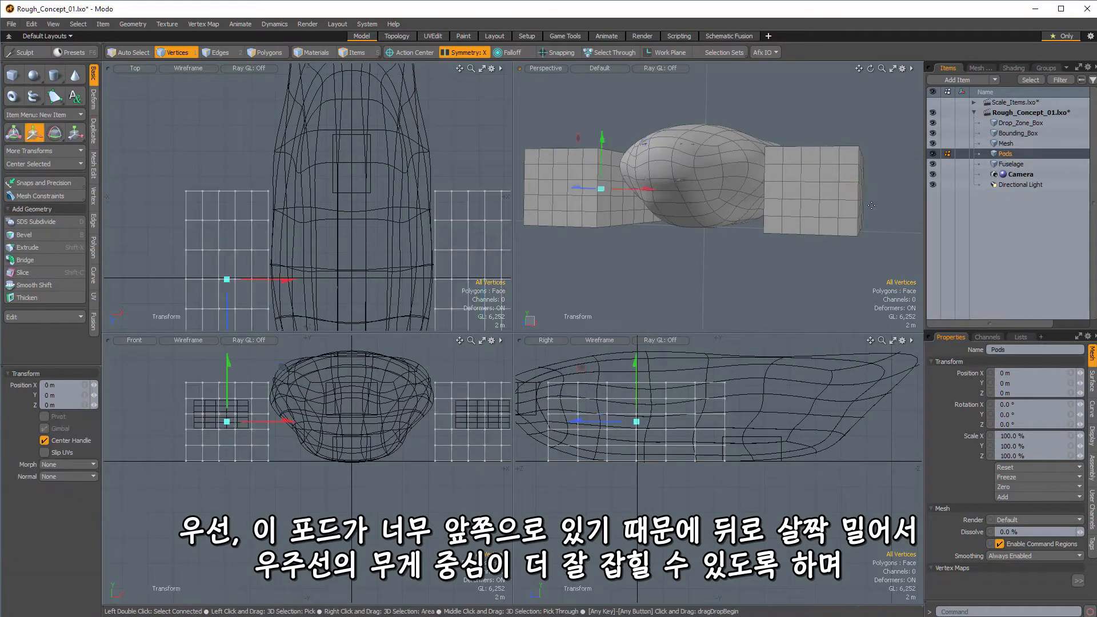
{"action": "left_click_drag", "start_coordinate": [760, 174], "coordinate": [621, 195], "text": "alt"}
{"action": "left_click_drag", "start_coordinate": [601, 399], "coordinate": [658, 434], "text": "alt+shift"}
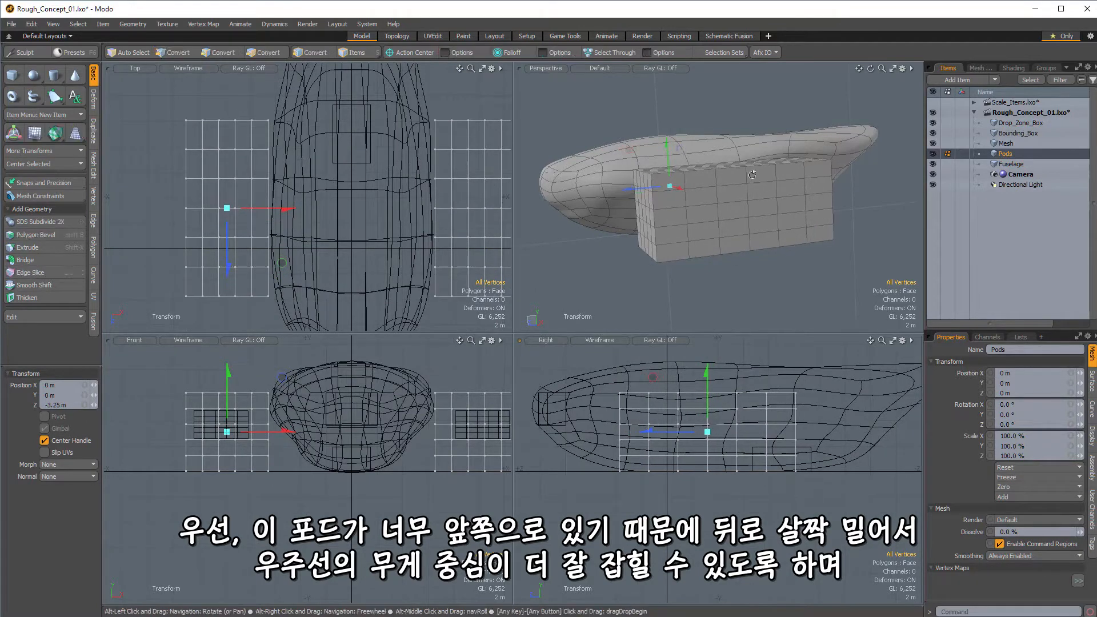
Raise the Pods boxes about 950 mm beside the fuselage
{"action": "left_click_drag", "start_coordinate": [753, 181], "coordinate": [678, 125], "text": "alt"}
{"action": "key", "text": "1"}
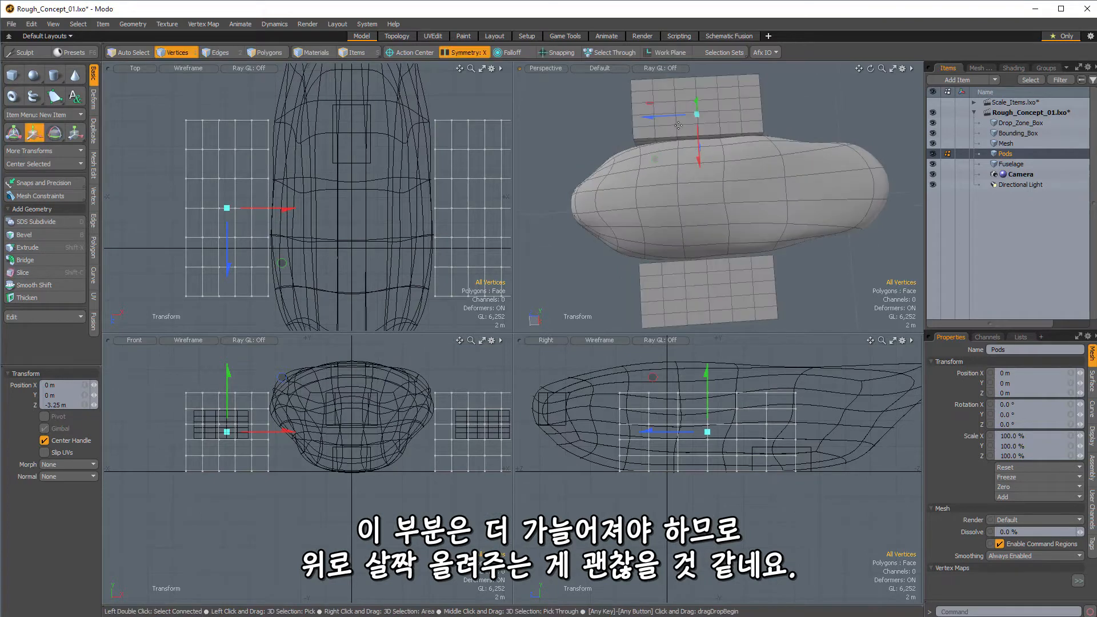
{"action": "left_click_drag", "start_coordinate": [857, 168], "coordinate": [628, 200], "text": "alt"}
{"action": "left_click", "coordinate": [703, 371]}
{"action": "left_click_drag", "start_coordinate": [703, 372], "coordinate": [703, 361]}
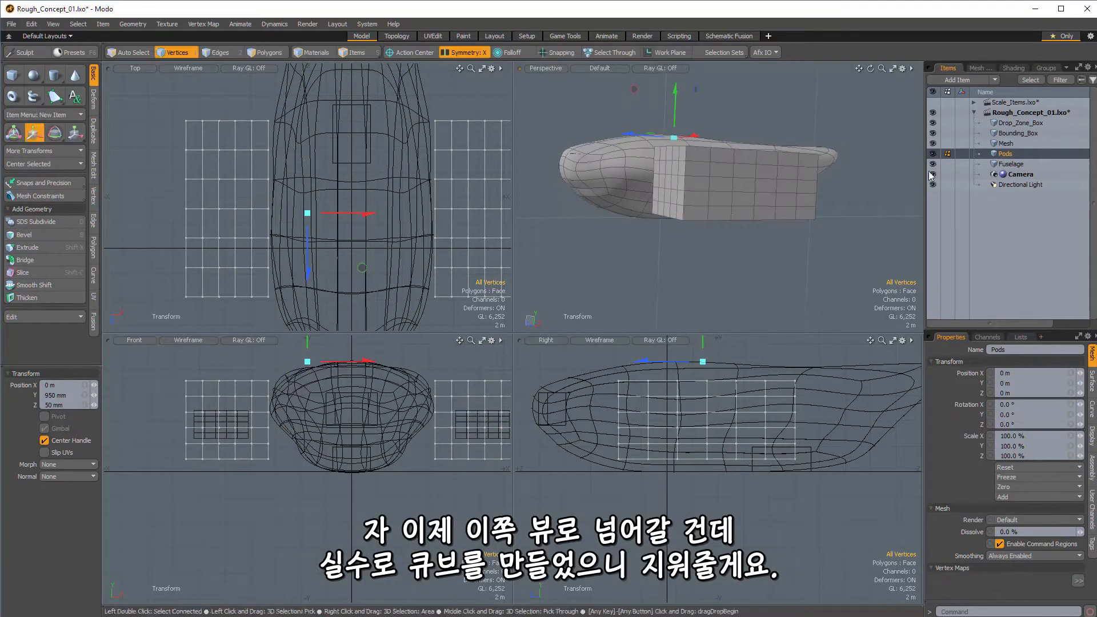
Delete the accidentally created cube from the new mesh item
{"action": "left_click", "coordinate": [1005, 143]}
{"action": "left_click_drag", "start_coordinate": [797, 246], "coordinate": [671, 386], "text": "alt"}
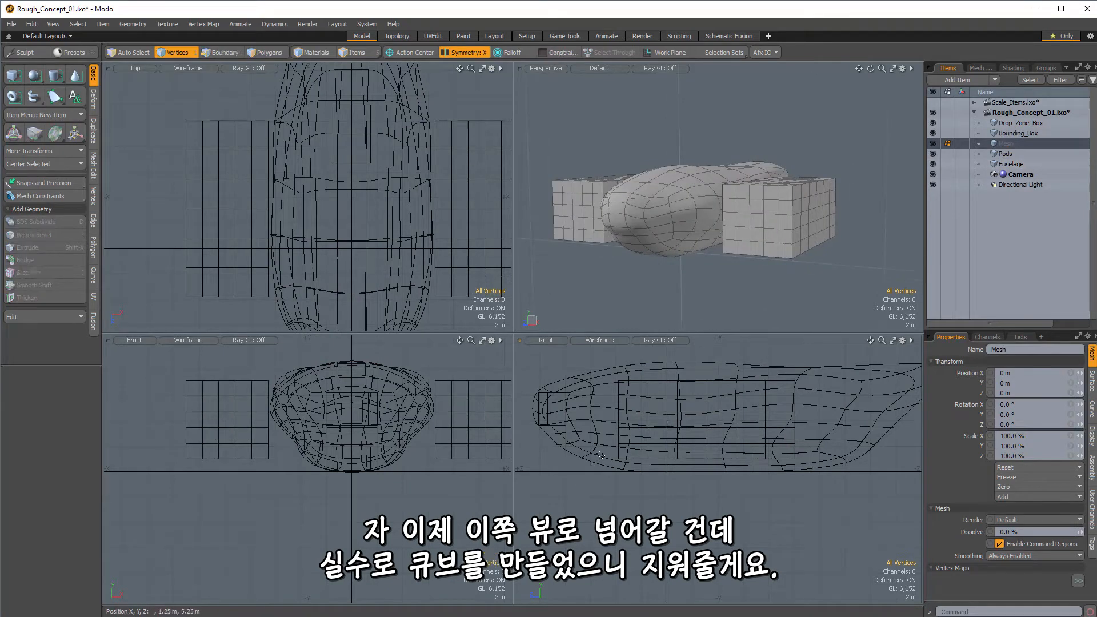
{"action": "key", "text": "Delete"}
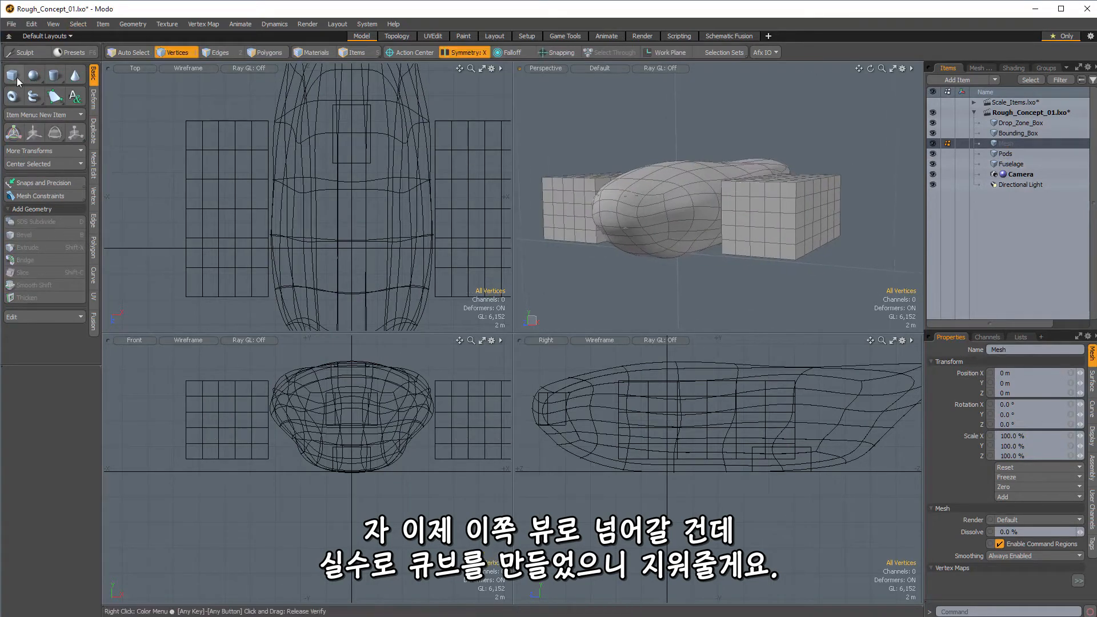
Draw a Cube primitive with one segment per axis over the pod in the side view, about 5.4 m high and 12.55 m long
{"action": "left_click", "coordinate": [14, 76]}
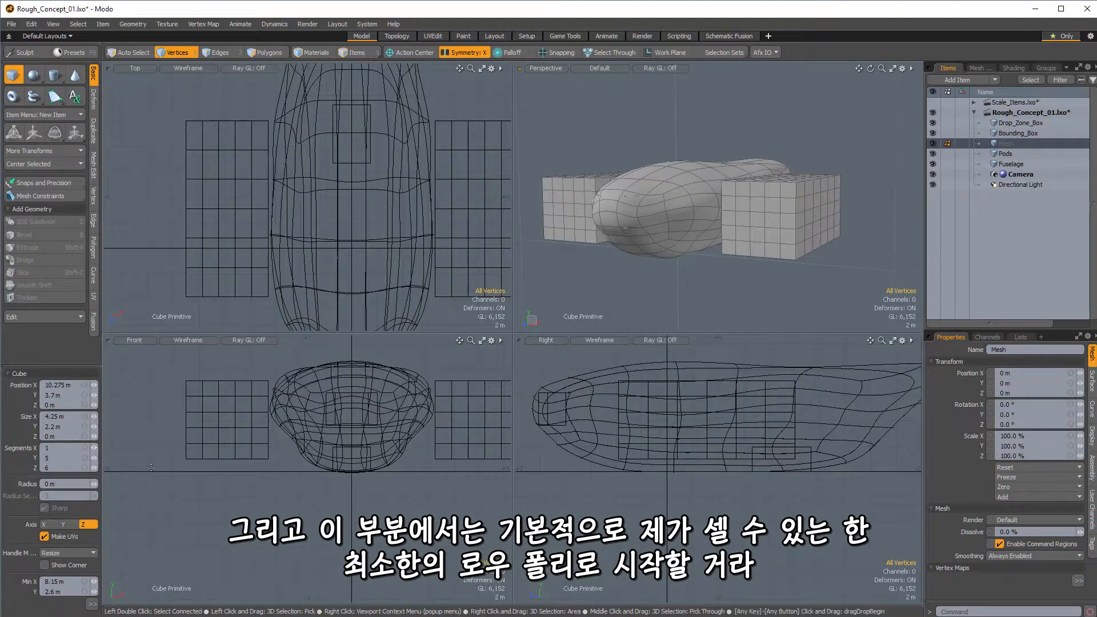
{"action": "left_click_drag", "start_coordinate": [95, 458], "coordinate": [80, 467]}
{"action": "left_click_drag", "start_coordinate": [712, 288], "coordinate": [674, 252], "text": "alt"}
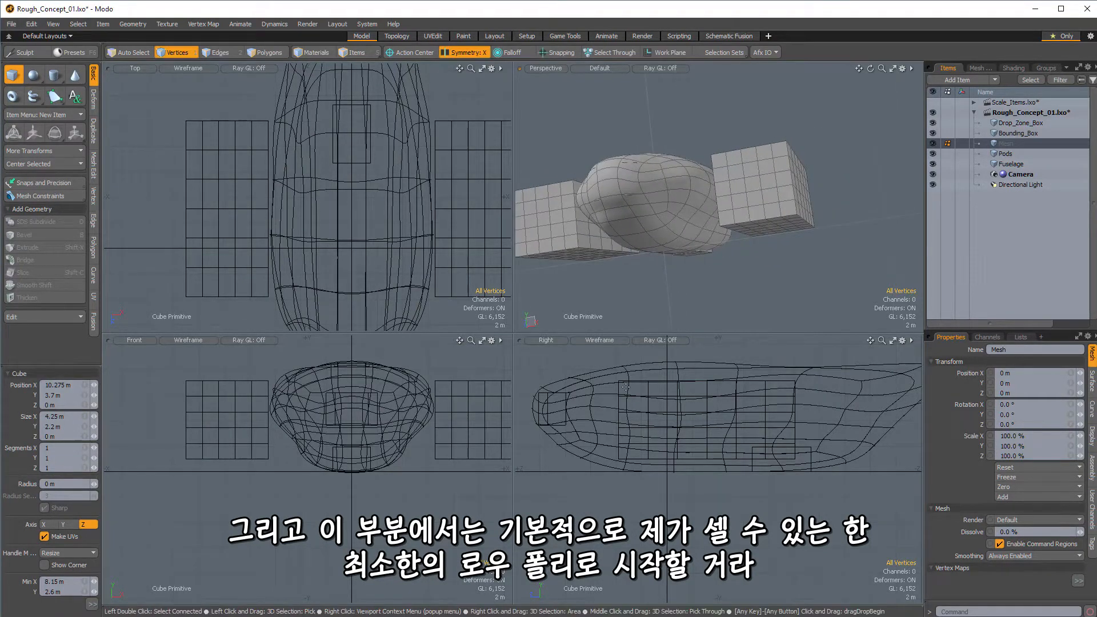
{"action": "left_click_drag", "start_coordinate": [626, 387], "coordinate": [786, 455]}
{"action": "left_click_drag", "start_coordinate": [766, 211], "coordinate": [795, 221], "text": "alt"}
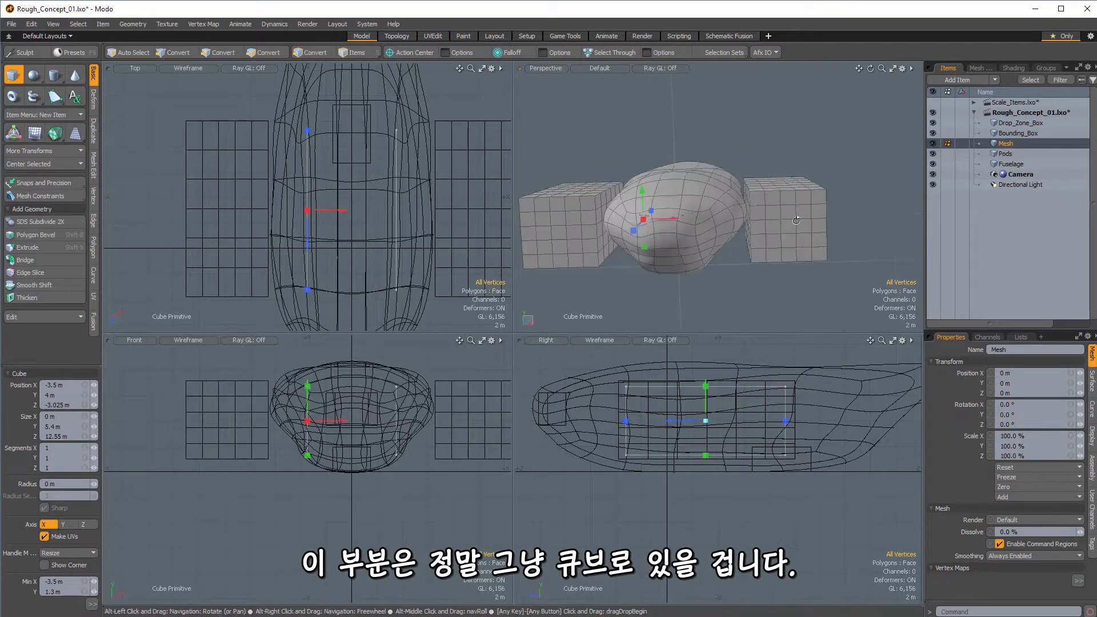
Extend the cube sideways to a width of about 5.25 m and fit it inside the pod box's outline
{"action": "key", "text": "space"}
{"action": "left_click_drag", "start_coordinate": [309, 217], "coordinate": [237, 211], "text": "alt+shift"}
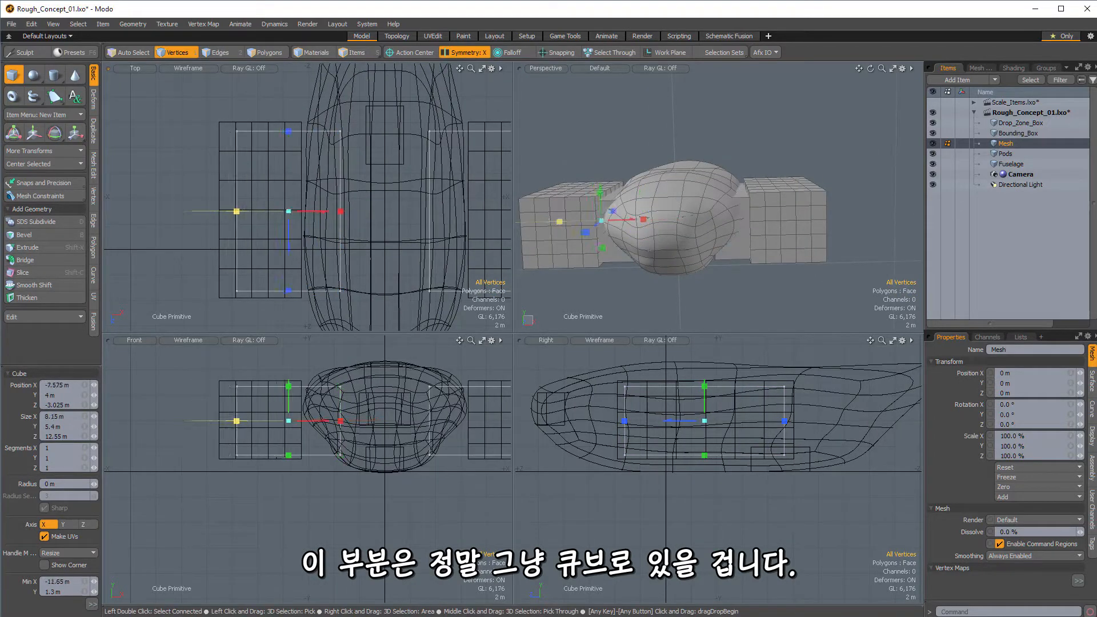
{"action": "left_click_drag", "start_coordinate": [344, 214], "coordinate": [299, 212]}
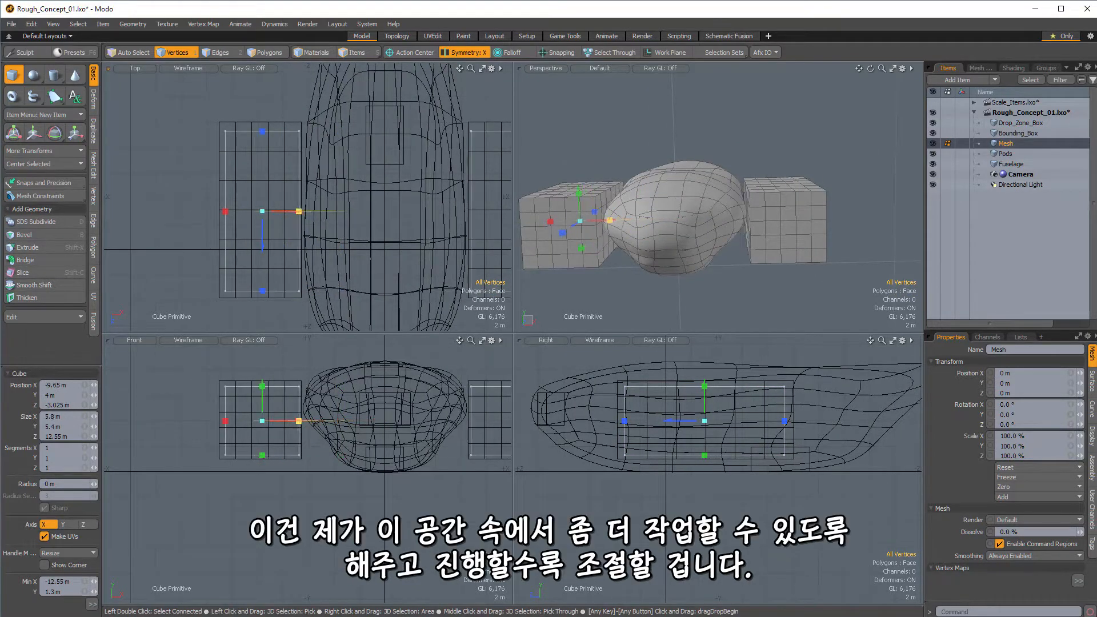
{"action": "mouse_move", "coordinate": [674, 205]}
{"action": "left_mouse_down", "text": "alt"}
{"action": "mouse_move", "coordinate": [692, 207]}
{"action": "mouse_move", "coordinate": [664, 196]}
{"action": "left_mouse_up", "text": "alt"}
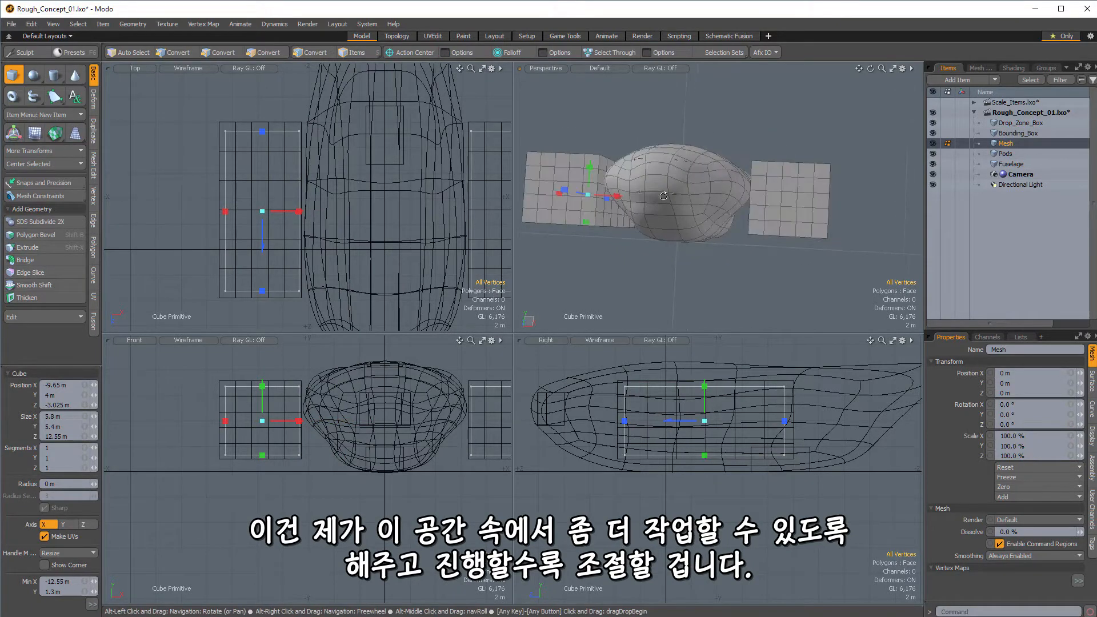
{"action": "key", "text": "1"}
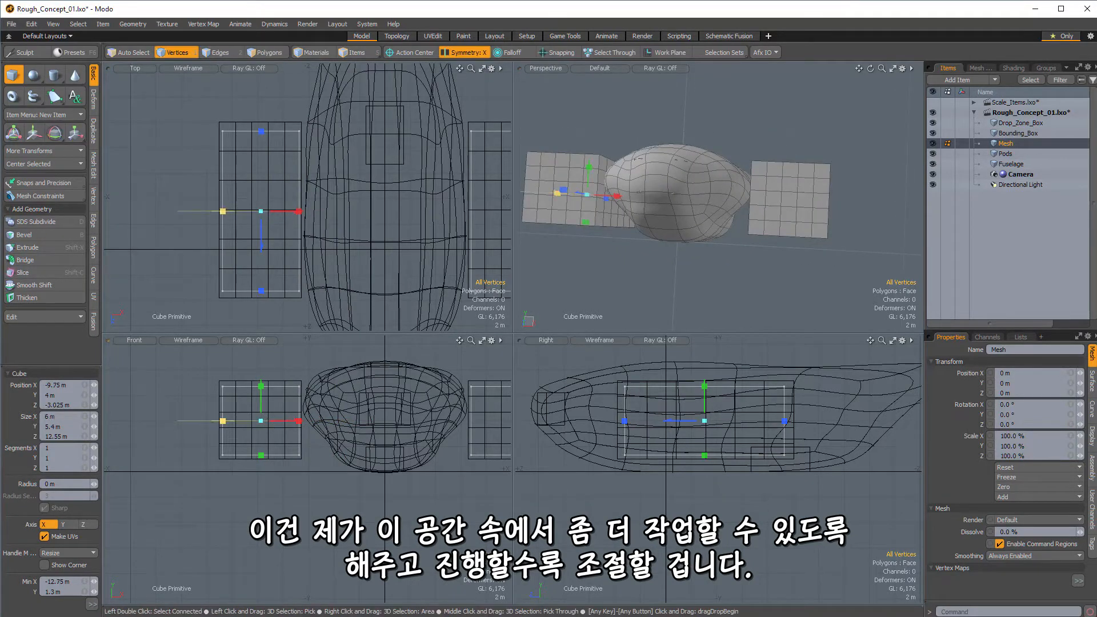
{"action": "left_click_drag", "start_coordinate": [747, 175], "coordinate": [683, 212], "text": "alt"}
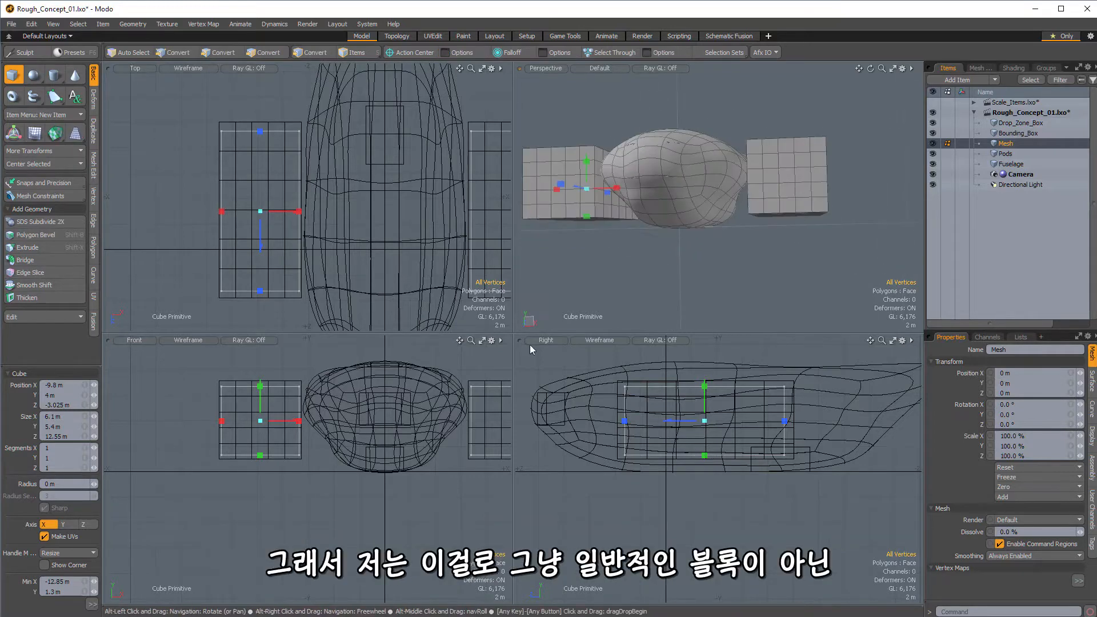
{"action": "left_click_drag", "start_coordinate": [305, 425], "coordinate": [349, 433], "text": "alt"}
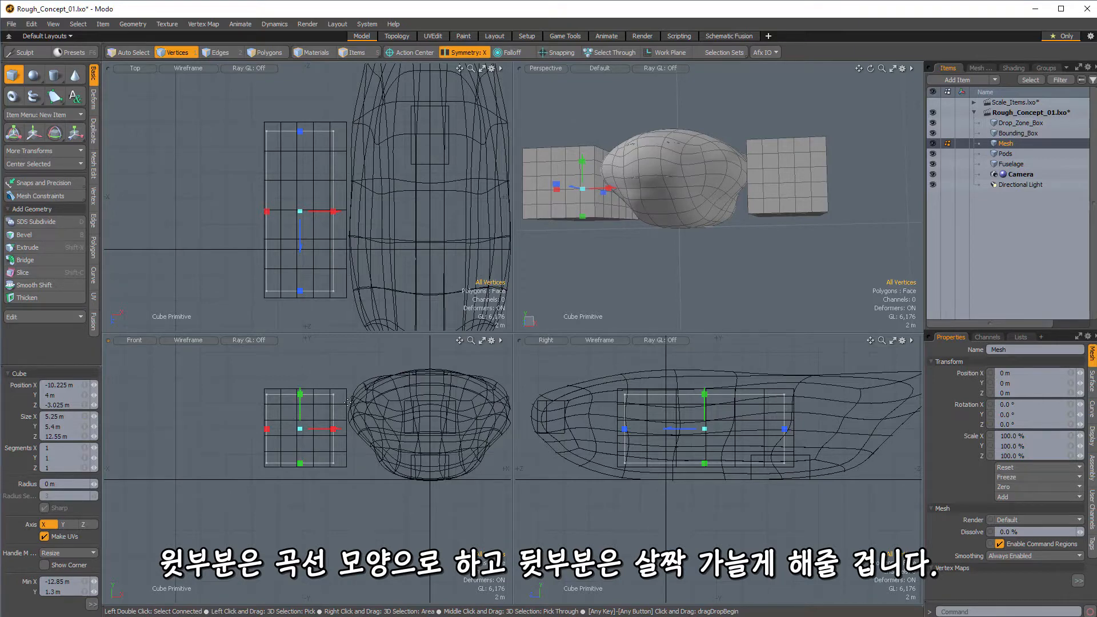
{"action": "left_click_drag", "start_coordinate": [497, 363], "coordinate": [454, 372], "text": "alt"}
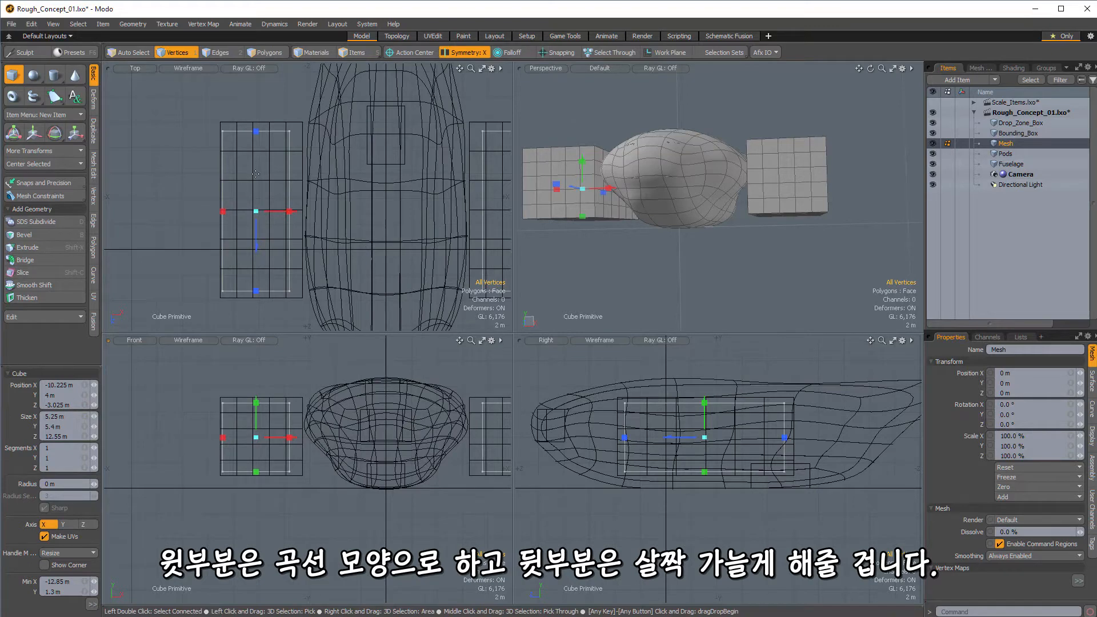
Hide the Pods item so that only the new simple pod cube shows beside the fuselage
{"action": "left_click_drag", "start_coordinate": [714, 183], "coordinate": [781, 240], "text": "alt"}
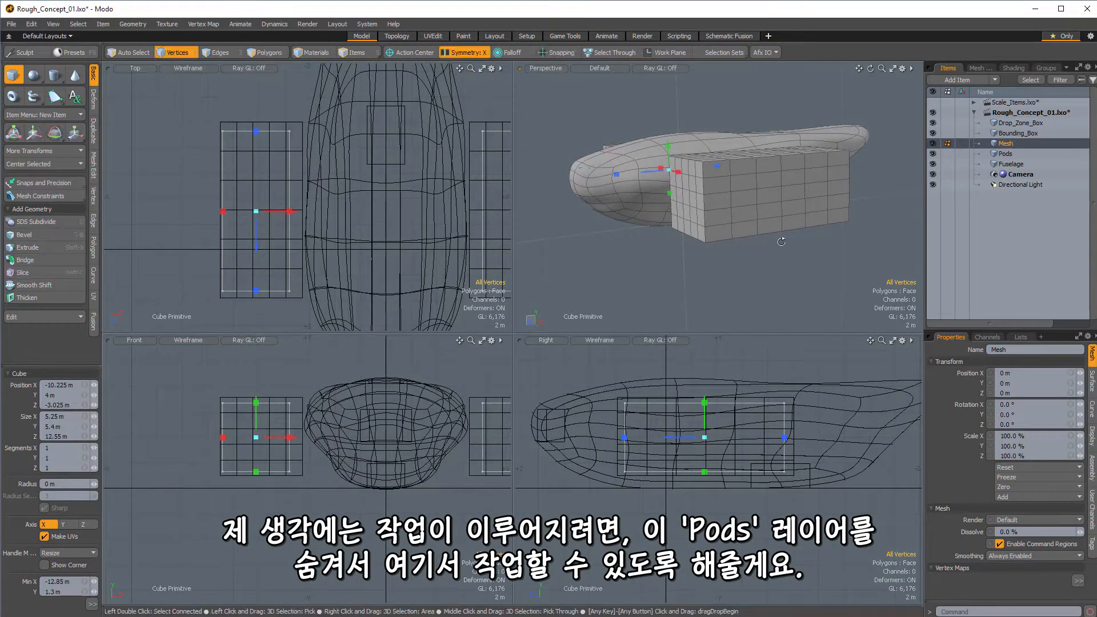
{"action": "left_click", "coordinate": [932, 154]}
{"action": "left_click_drag", "start_coordinate": [800, 177], "coordinate": [710, 187], "text": "alt"}
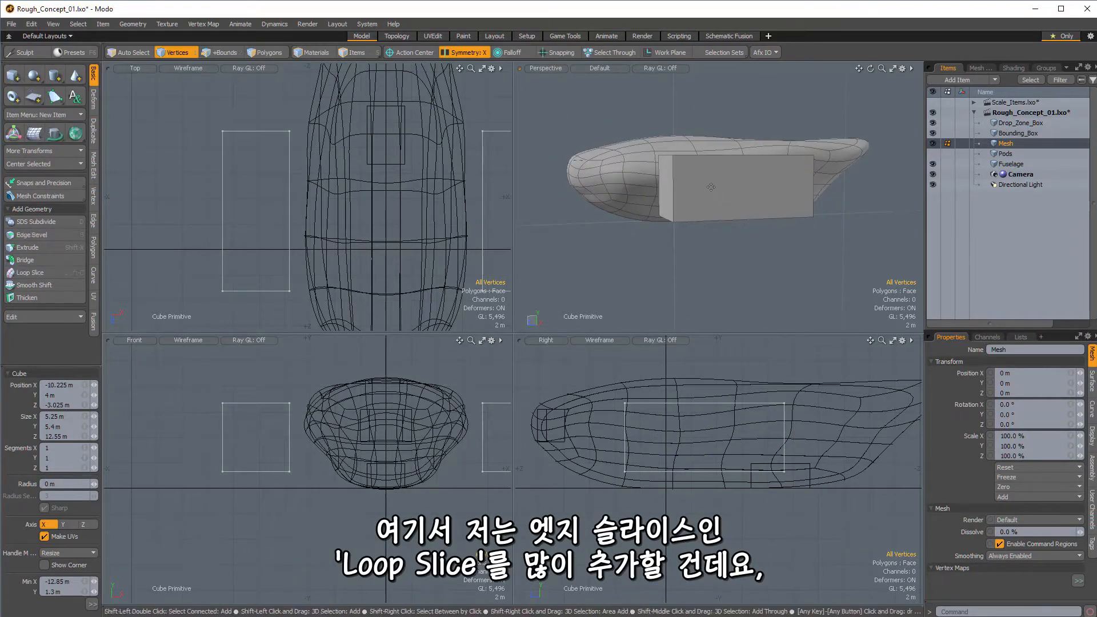
Add two symmetrical horizontal edge loops around the pod cube with Loop Slice, placed at about 30% from its edges
{"action": "key", "text": "space"}
{"action": "scroll", "coordinate": [697, 204], "scroll_direction": "up", "scroll_amount": 5}
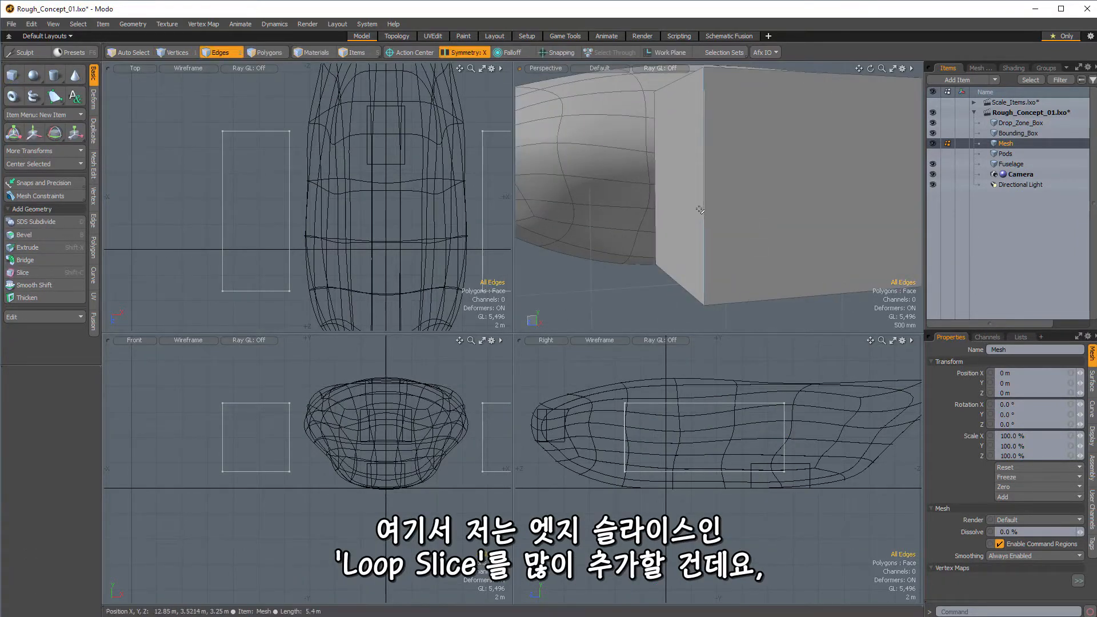
{"action": "scroll", "coordinate": [699, 210], "scroll_direction": "down", "scroll_amount": 5}
{"action": "key", "text": "alt+c"}
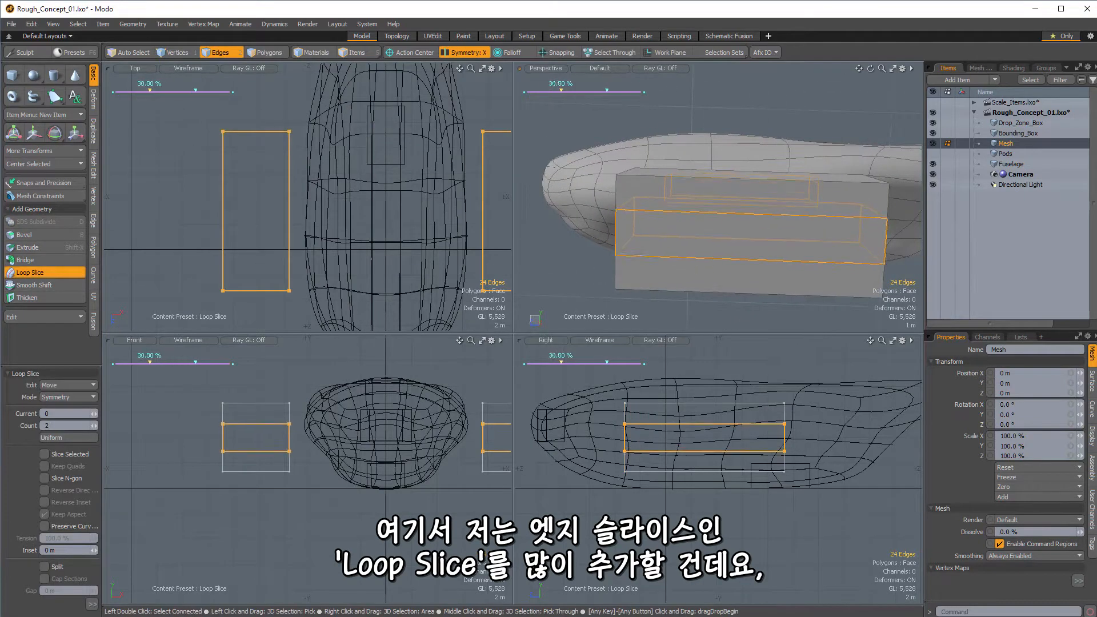
Finish the loop slice, select the pod's lower rear face and move it forward along Z to slant the underside at the back
{"action": "left_click_drag", "start_coordinate": [561, 90], "coordinate": [560, 91]}
{"action": "key", "text": "space"}
{"action": "left_click_drag", "start_coordinate": [700, 269], "coordinate": [567, 197], "text": "alt"}
{"action": "key", "text": "3"}
{"action": "left_click", "coordinate": [697, 220]}
{"action": "key", "text": "w"}
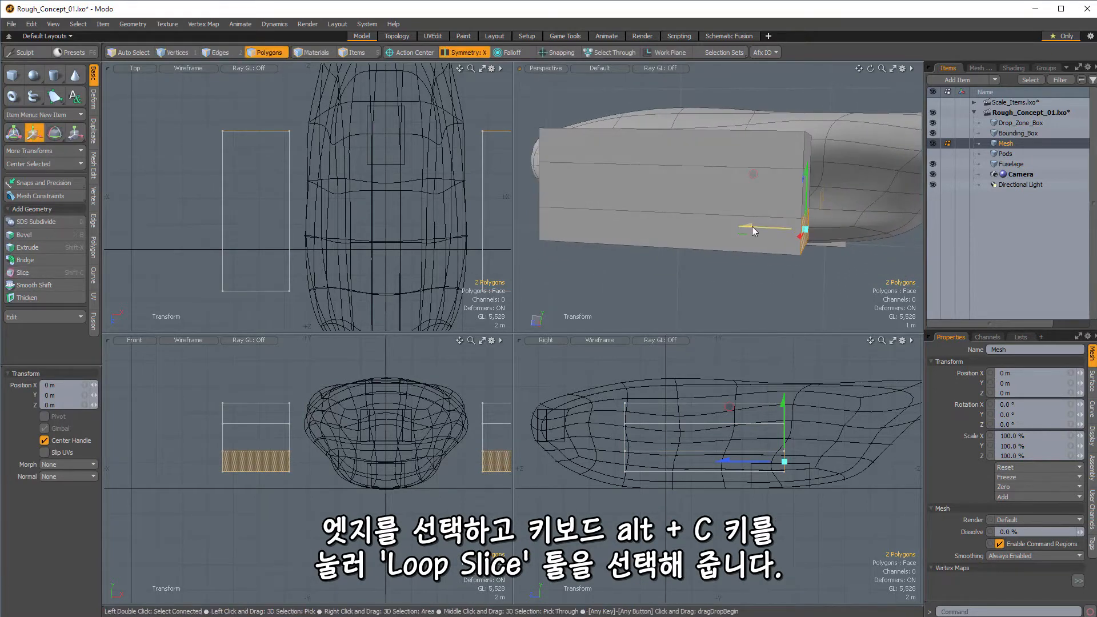
{"action": "left_click_drag", "start_coordinate": [752, 226], "coordinate": [719, 226]}
{"action": "left_click_drag", "start_coordinate": [791, 218], "coordinate": [750, 266], "text": "alt"}
{"action": "left_click_drag", "start_coordinate": [834, 157], "coordinate": [637, 200], "text": "alt"}
{"action": "key", "text": "q"}
Select the upper and lower front edges of the pod and move them back 1.5 m to bevel its nose
{"action": "left_click", "coordinate": [682, 172]}
{"action": "key", "text": "2"}
{"action": "left_click_drag", "start_coordinate": [639, 248], "coordinate": [606, 192], "text": "alt"}
{"action": "left_click", "coordinate": [642, 200], "text": "shift"}
{"action": "key", "text": "w"}
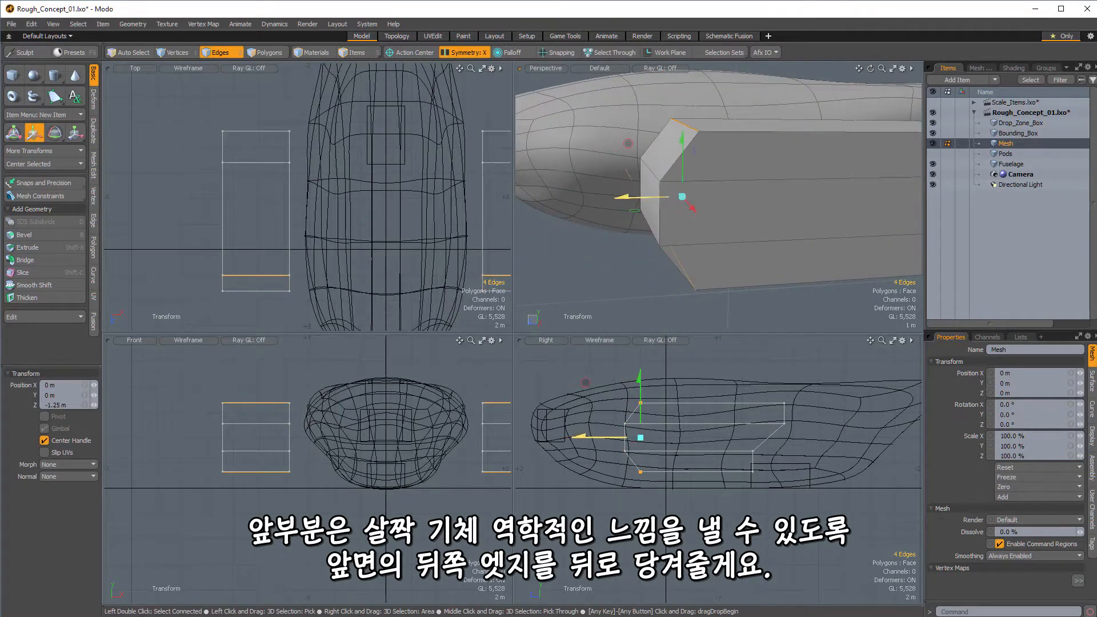
{"action": "mouse_move", "coordinate": [737, 197]}
{"action": "left_mouse_down", "text": "alt"}
{"action": "mouse_move", "coordinate": [764, 201]}
{"action": "mouse_move", "coordinate": [741, 181]}
{"action": "left_mouse_up", "text": "alt"}
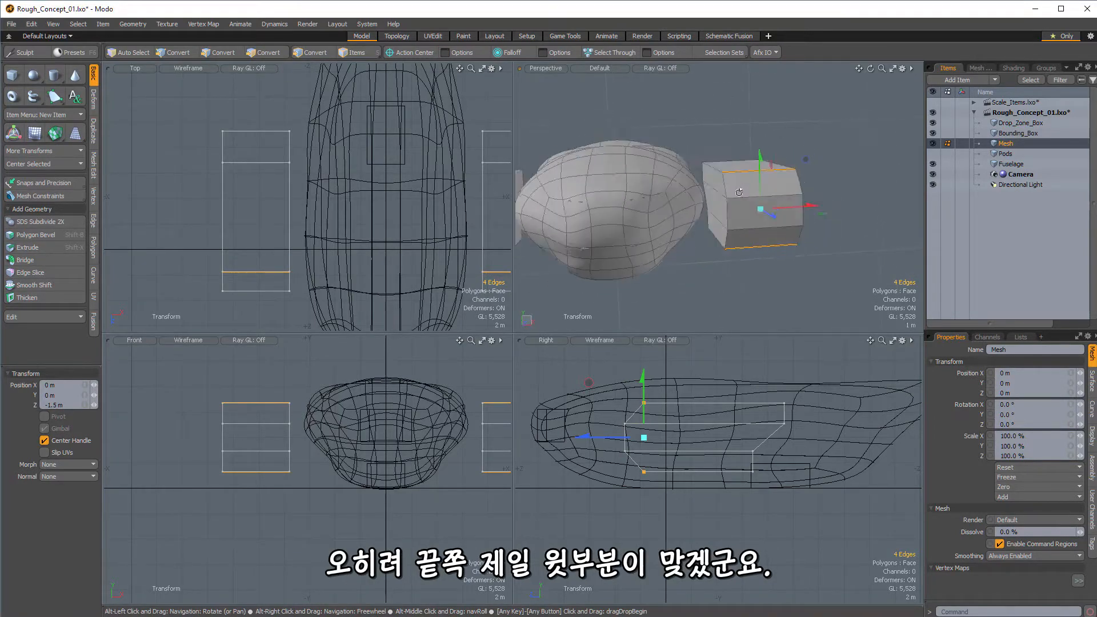
{"action": "key", "text": "1"}
{"action": "double_click", "coordinate": [723, 189]}
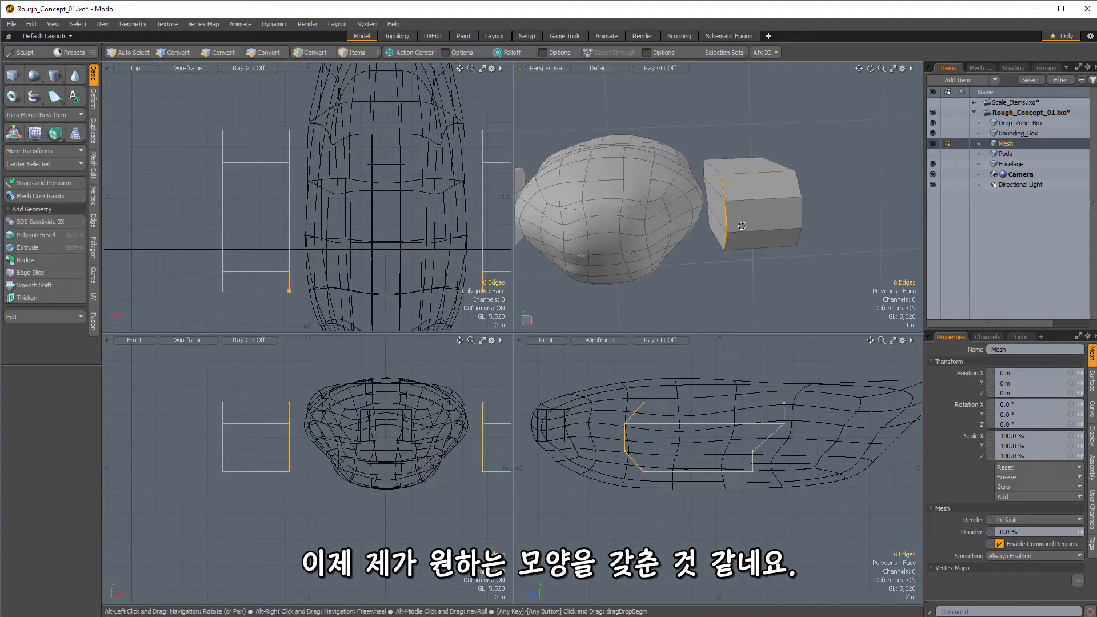
{"action": "scroll", "coordinate": [725, 160], "scroll_direction": "up", "scroll_amount": 5}
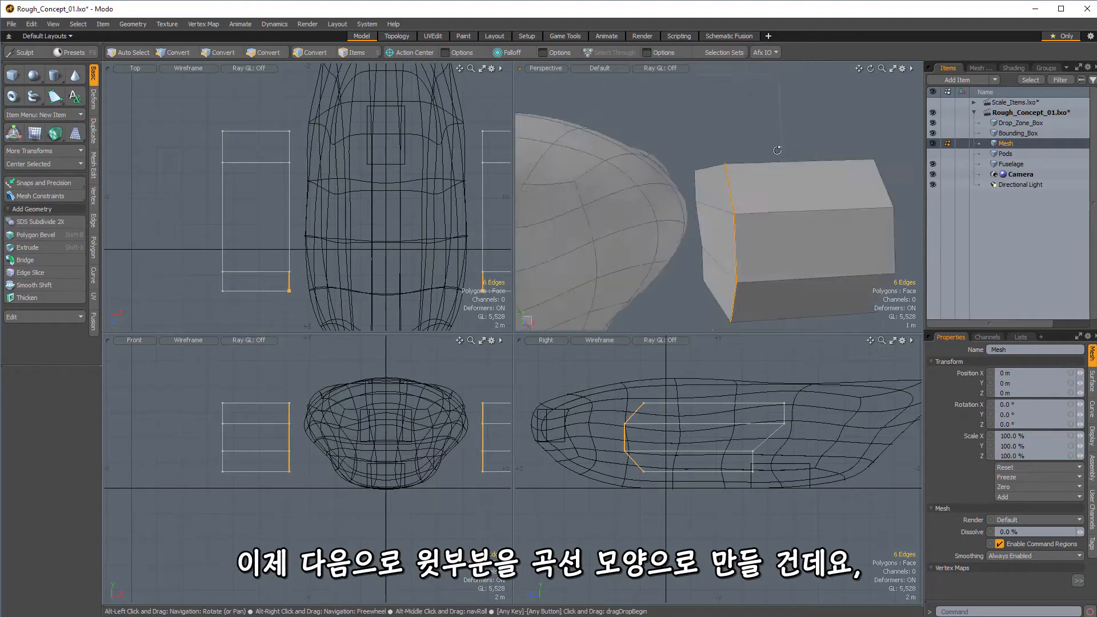
{"action": "key", "text": "3"}
{"action": "left_click", "coordinate": [743, 182]}
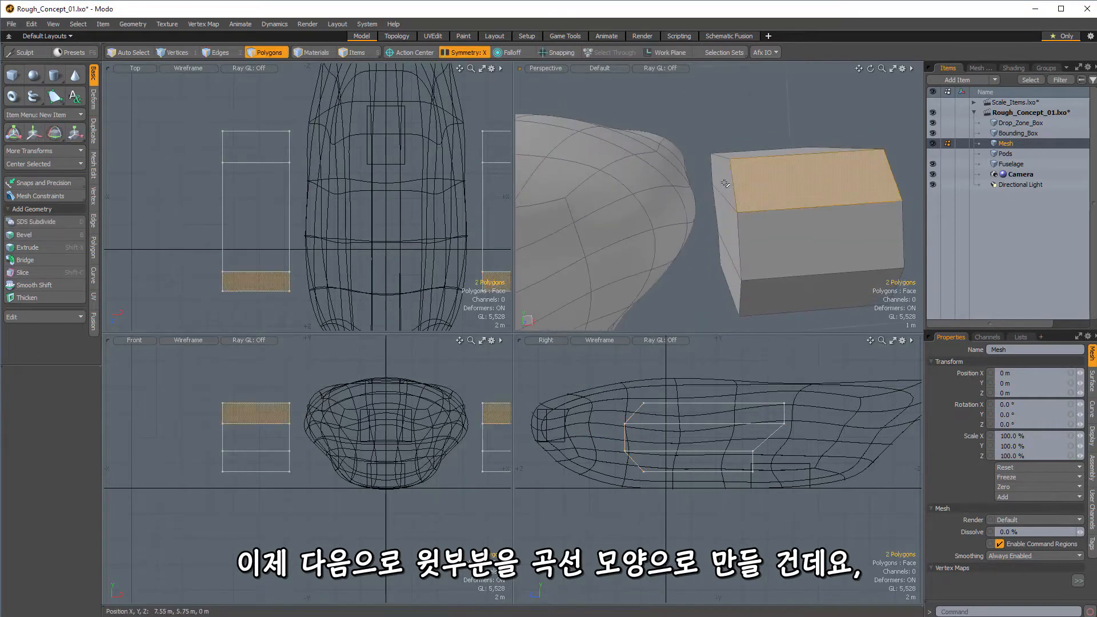
{"action": "left_click", "coordinate": [725, 180]}
{"action": "left_click_drag", "start_coordinate": [724, 181], "coordinate": [728, 326], "text": "alt"}
{"action": "left_click_drag", "start_coordinate": [775, 205], "coordinate": [785, 179], "text": "alt"}
{"action": "left_click", "coordinate": [818, 184], "text": "shift"}
{"action": "left_click", "coordinate": [818, 177], "text": "shift"}
{"action": "key", "text": "w"}
{"action": "key", "text": "ctrl+z"}
{"action": "key", "text": "space"}
{"action": "key", "text": "space"}
{"action": "key", "text": "space"}
{"action": "key", "text": "space"}
Select the pod's top face and shift it 1.25 m sideways toward the fuselage
{"action": "left_click", "coordinate": [707, 207]}
{"action": "key", "text": "w"}
{"action": "left_click_drag", "start_coordinate": [784, 178], "coordinate": [737, 178], "text": "alt"}
{"action": "scroll", "coordinate": [370, 415], "scroll_direction": "up", "scroll_amount": 1}
{"action": "left_click_drag", "start_coordinate": [370, 416], "coordinate": [340, 410], "text": "alt"}
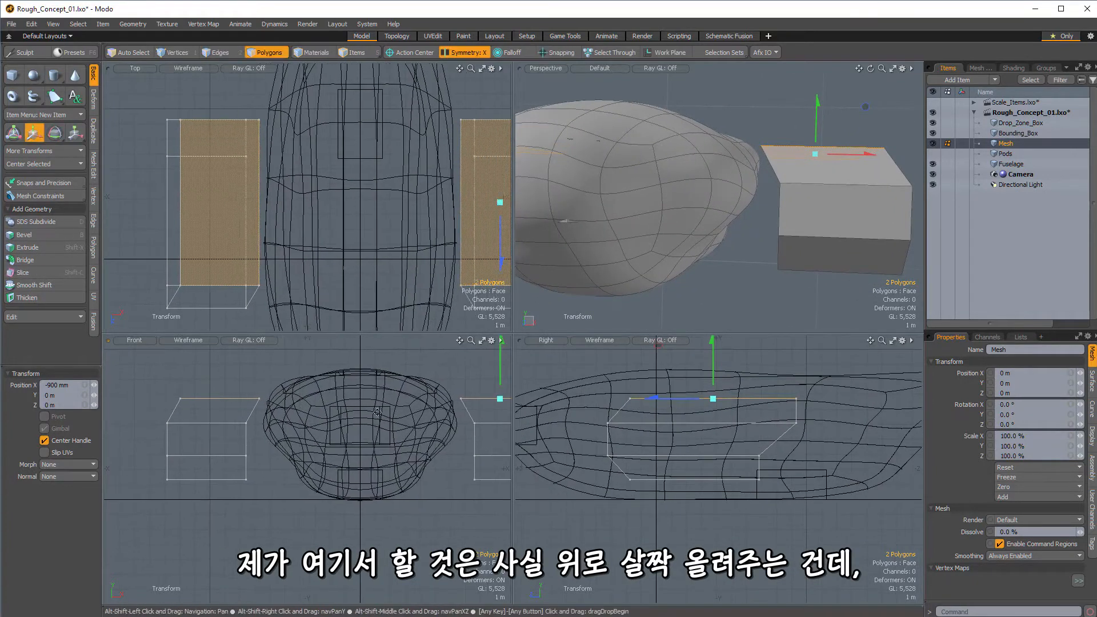
{"action": "left_click_drag", "start_coordinate": [440, 419], "coordinate": [373, 426], "text": "alt"}
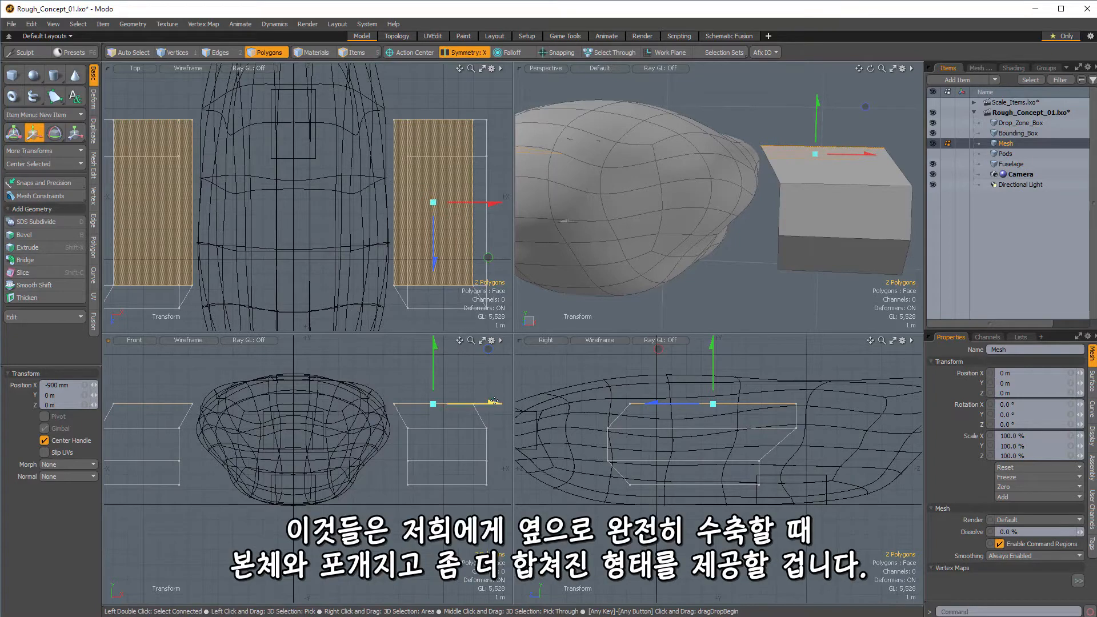
{"action": "left_click_drag", "start_coordinate": [494, 402], "coordinate": [422, 399]}
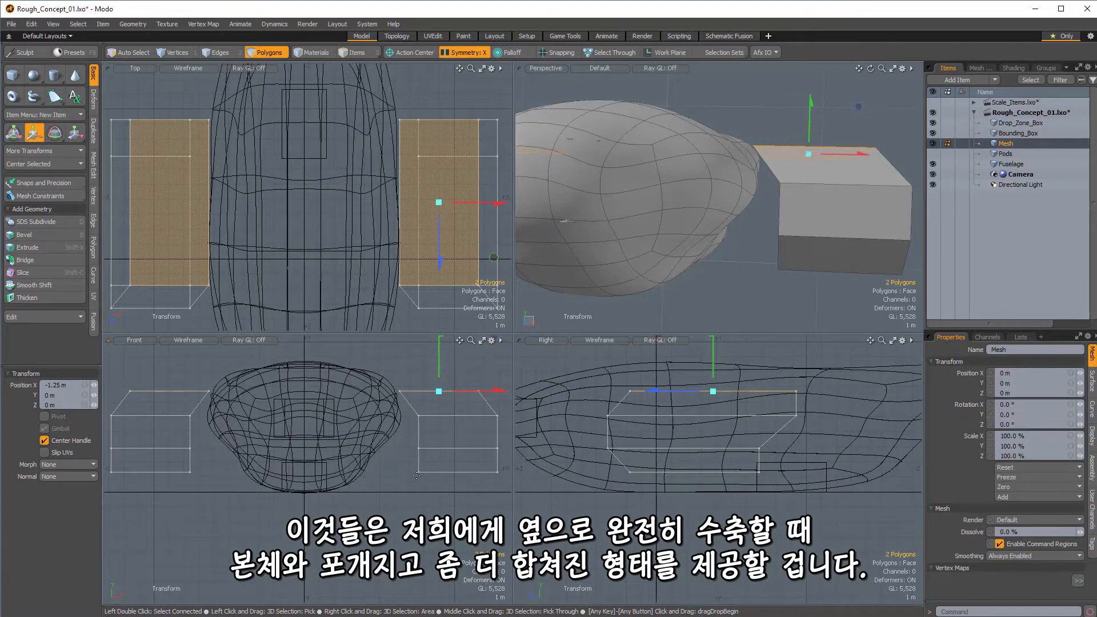
Select all connected pod polygons and move the whole pod 1.2 m inward and 1.4 m up against the fuselage
{"action": "left_click_drag", "start_coordinate": [733, 234], "coordinate": [784, 162], "text": "alt"}
{"action": "key", "text": "Escape"}
{"action": "double_click", "coordinate": [797, 206]}
{"action": "key", "text": "w"}
{"action": "left_click_drag", "start_coordinate": [484, 378], "coordinate": [449, 375], "text": "alt+shift"}
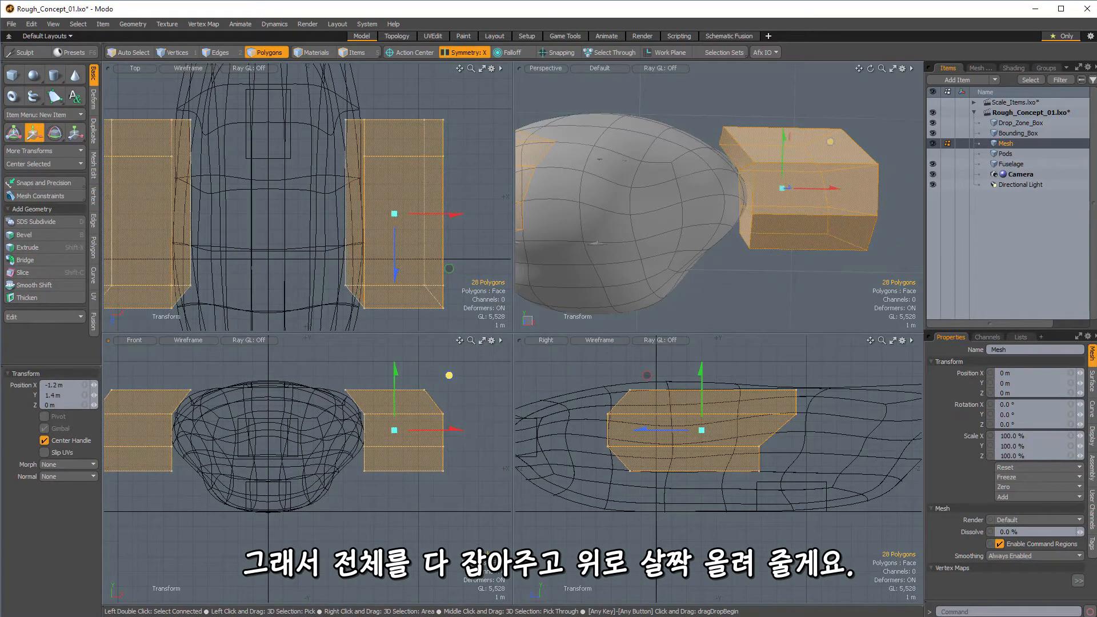
{"action": "left_click_drag", "start_coordinate": [674, 240], "coordinate": [828, 254], "text": "alt"}
{"action": "key", "text": "space"}
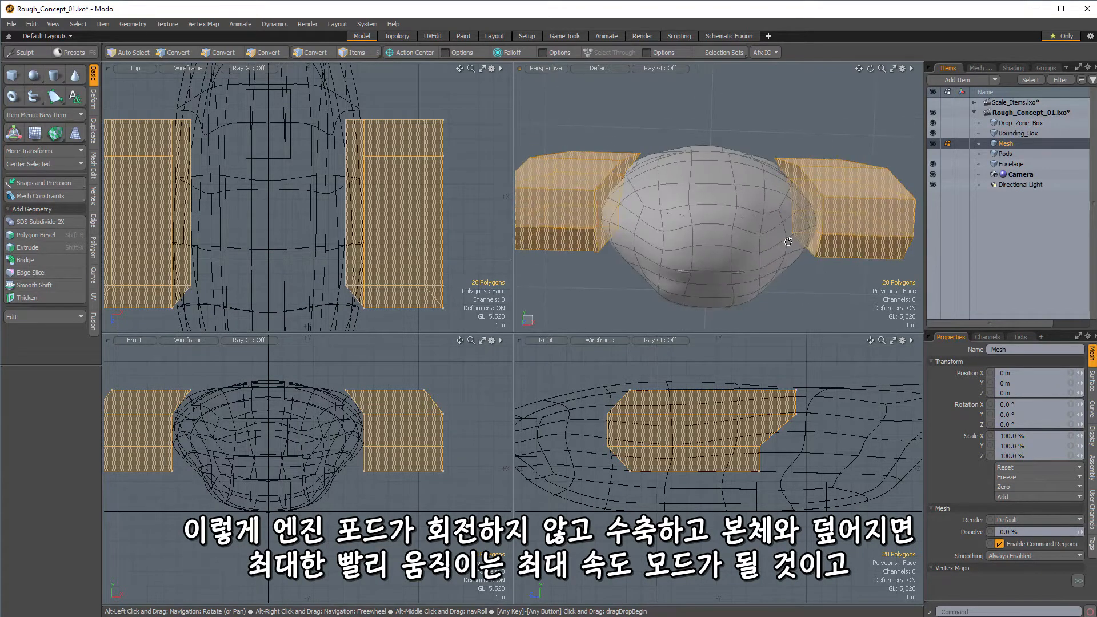
Try moving the pods 1.3 m outward to make clearance between them and the fuselage
{"action": "left_click_drag", "start_coordinate": [706, 232], "coordinate": [857, 213], "text": "alt"}
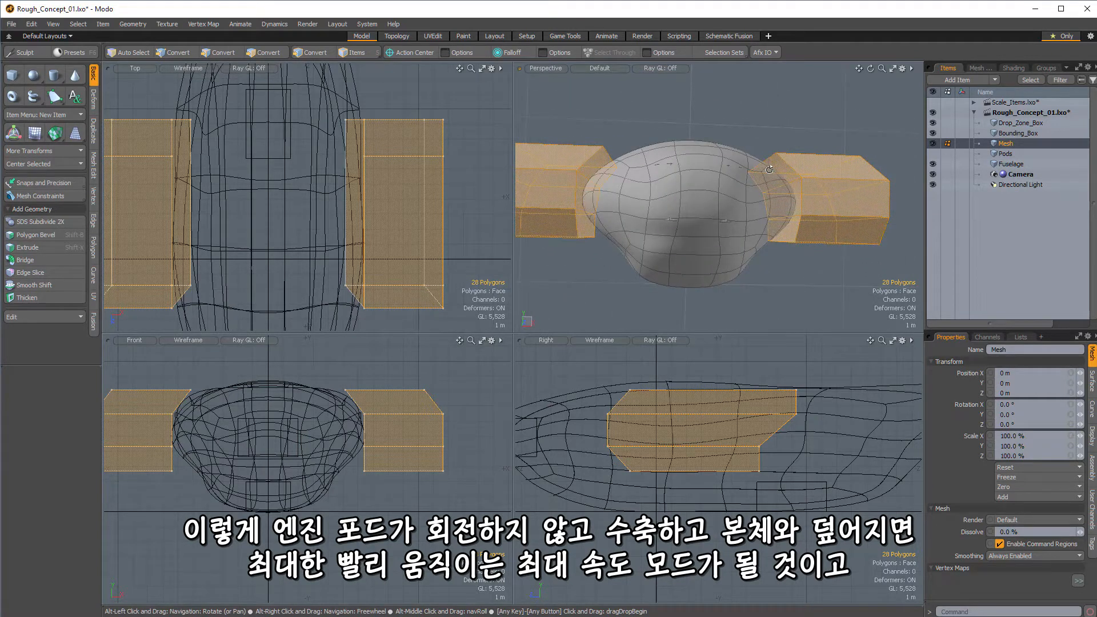
{"action": "left_click_drag", "start_coordinate": [734, 202], "coordinate": [517, 167], "text": "alt"}
{"action": "left_click_drag", "start_coordinate": [748, 191], "coordinate": [750, 177], "text": "alt"}
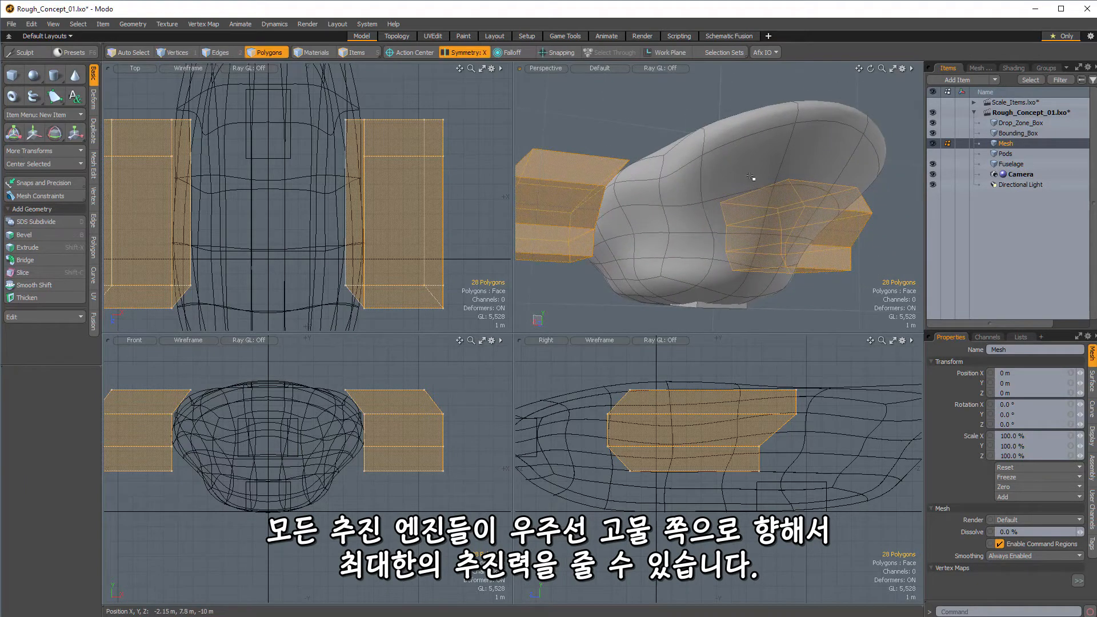
{"action": "key", "text": "alt"}
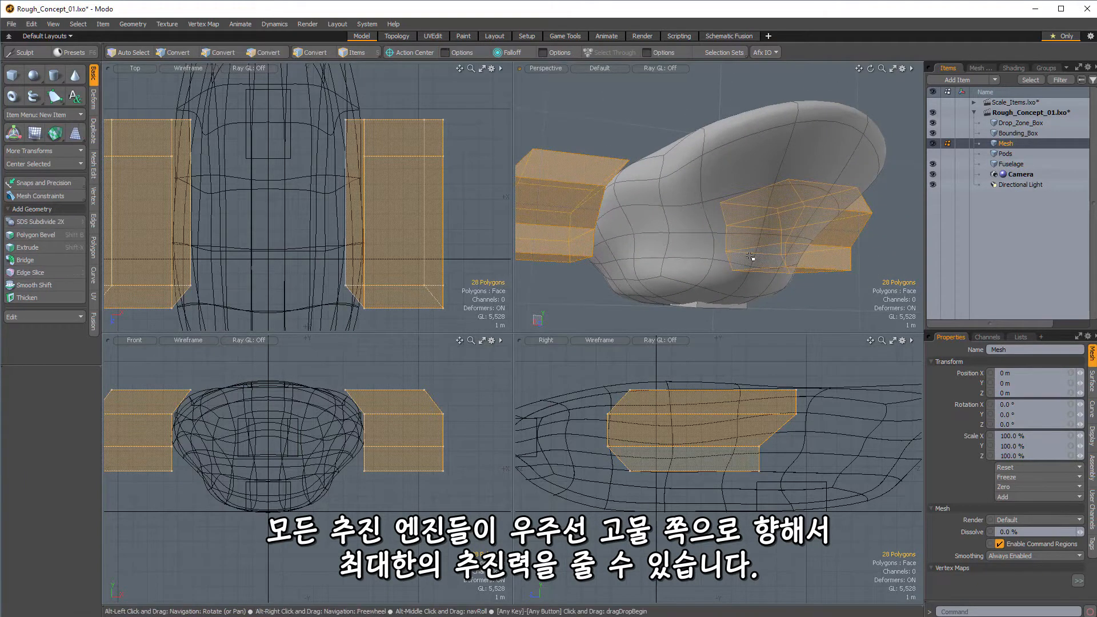
{"action": "left_click_drag", "start_coordinate": [693, 237], "coordinate": [787, 214], "text": "alt"}
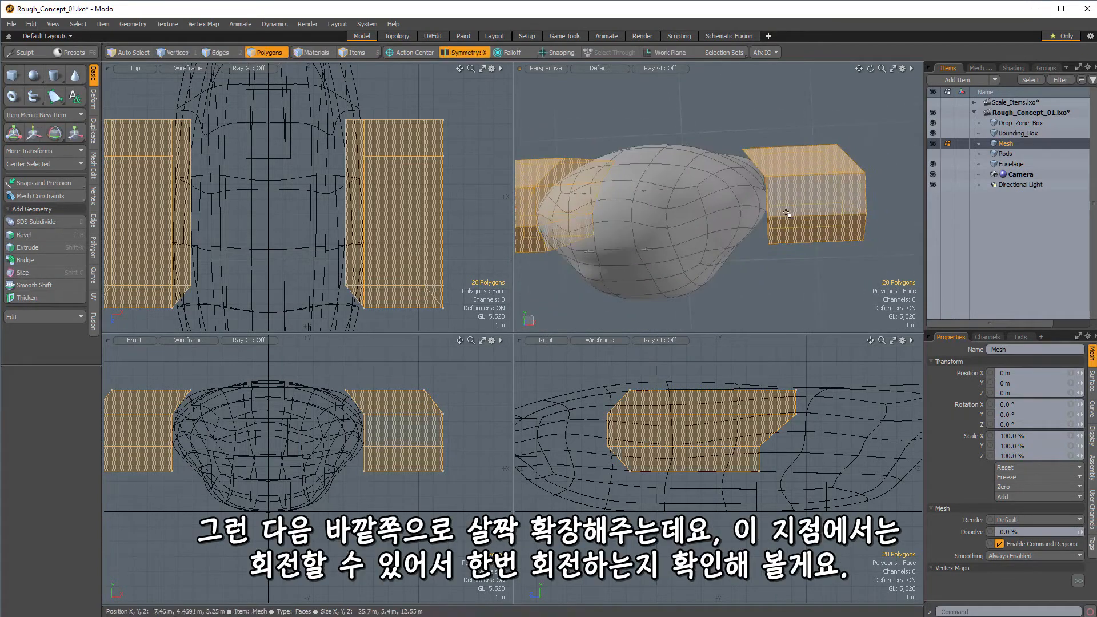
{"action": "key", "text": "w"}
{"action": "left_click_drag", "start_coordinate": [460, 434], "coordinate": [479, 436]}
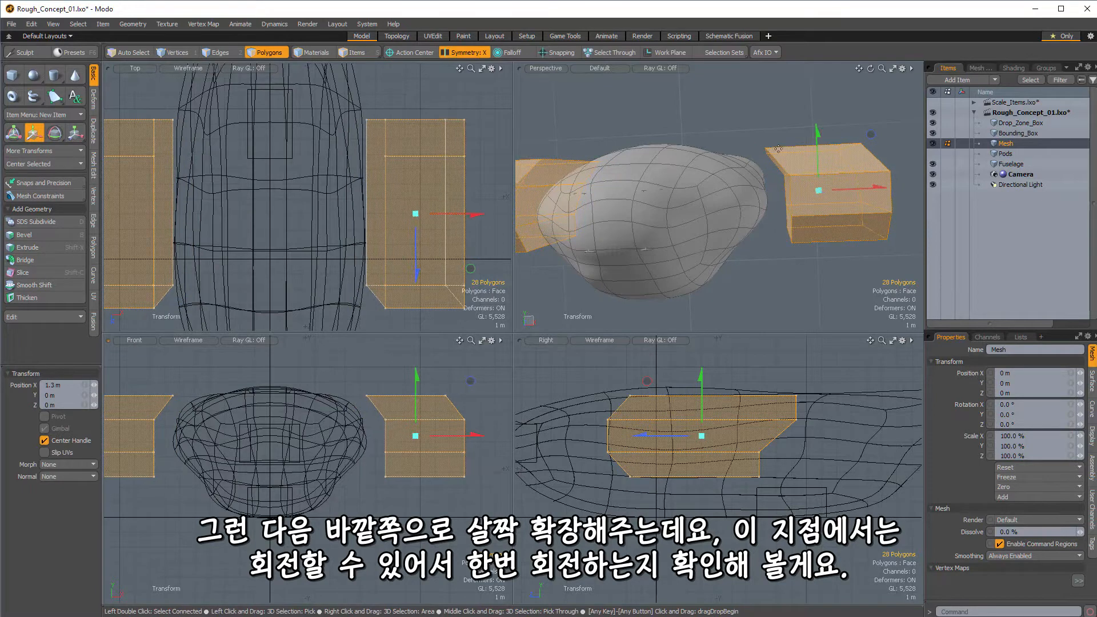
{"action": "left_click", "coordinate": [793, 184]}
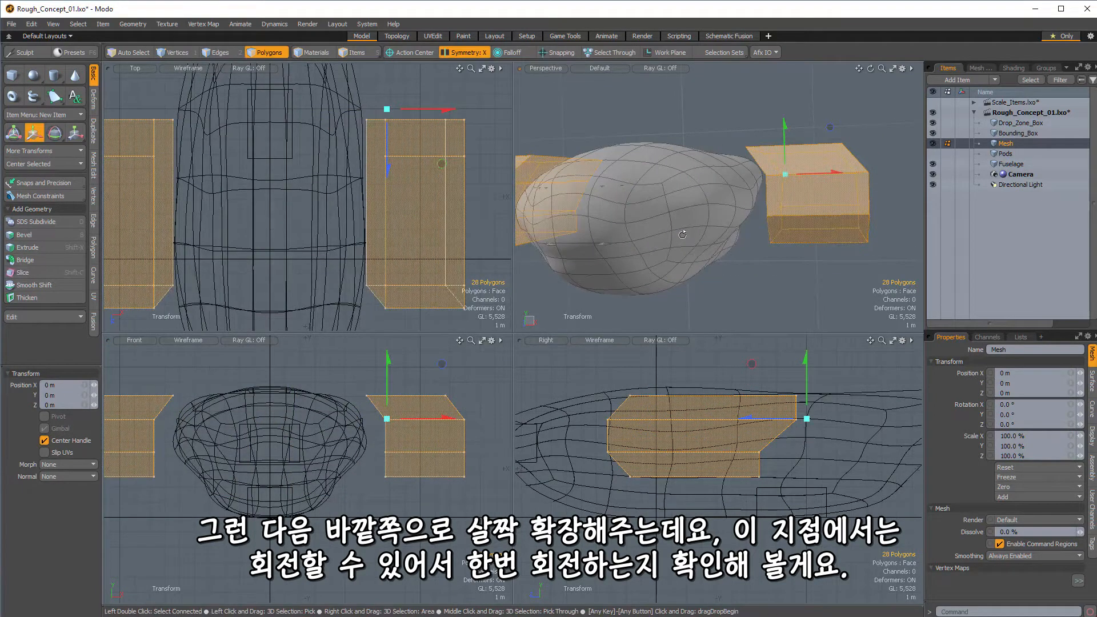
Test-rotate the pods about the X axis beside the fuselage, undo the rotation and drop the tool and selection
{"action": "key", "text": "e"}
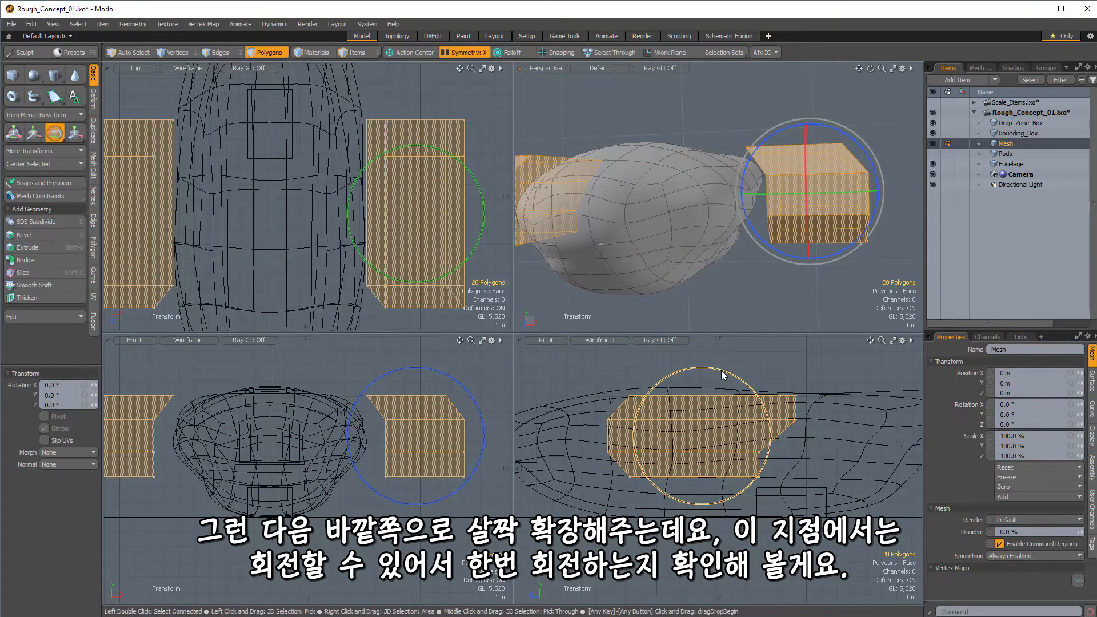
{"action": "left_click_drag", "start_coordinate": [722, 375], "coordinate": [753, 364]}
{"action": "key", "text": "ctrl+z"}
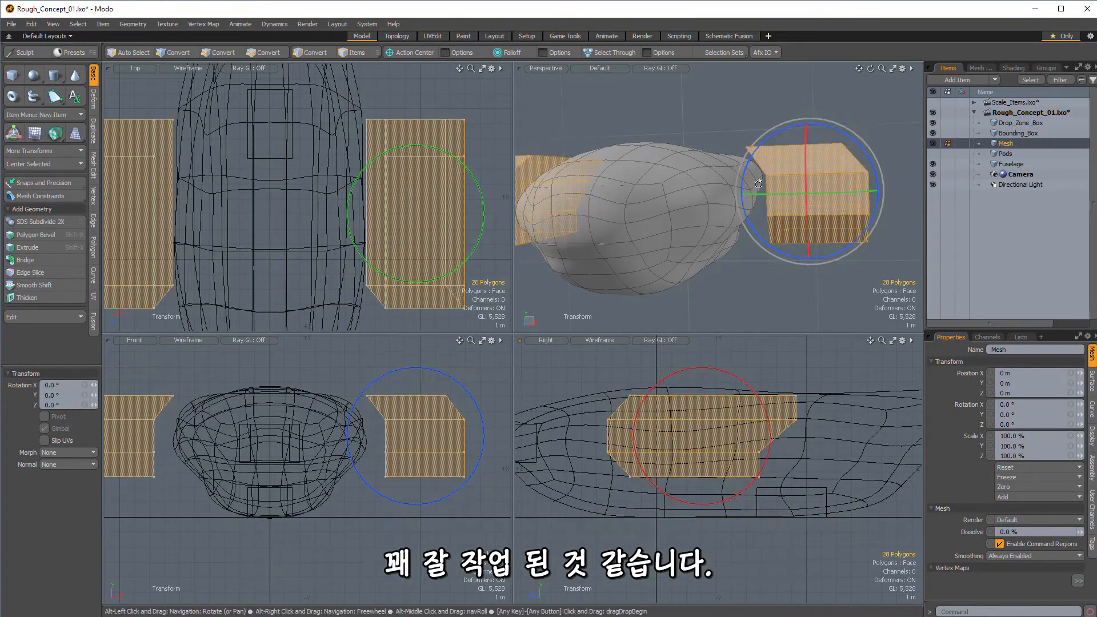
{"action": "left_click_drag", "start_coordinate": [758, 184], "coordinate": [720, 189], "text": "alt"}
{"action": "key", "text": "Escape"}
{"action": "key", "text": "Escape"}
Undo the pods' outward move and clear the polygon selection
{"action": "left_click_drag", "start_coordinate": [802, 113], "coordinate": [723, 220], "text": "alt"}
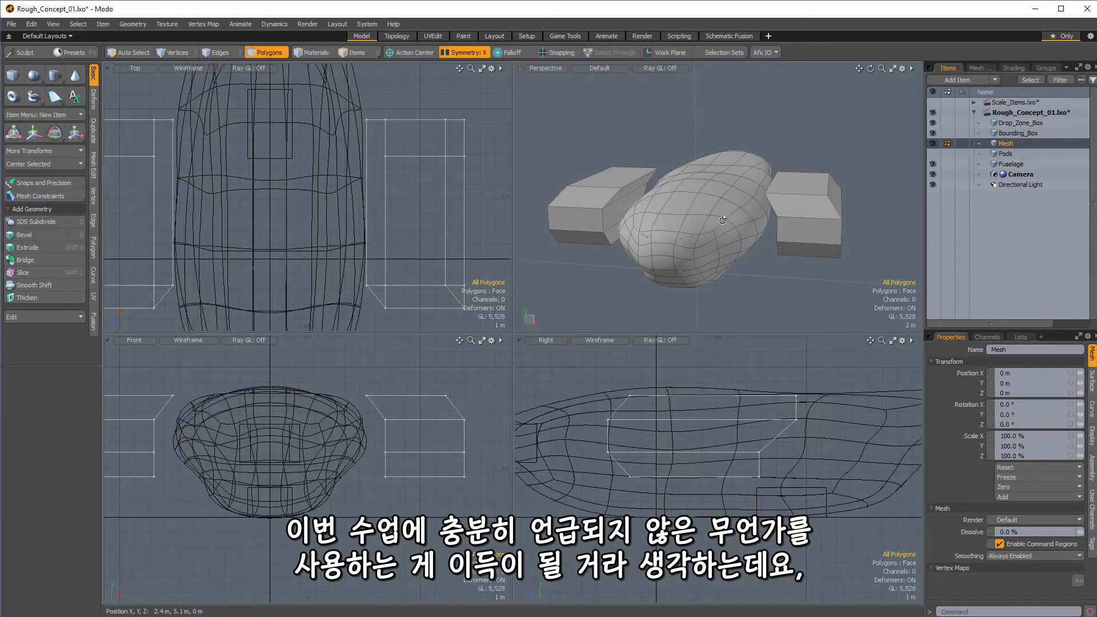
{"action": "left_click_drag", "start_coordinate": [755, 233], "coordinate": [732, 174], "text": "alt"}
{"action": "key", "text": "ctrl+z"}
{"action": "key", "text": "ctrl+z"}
{"action": "left_click", "coordinate": [805, 137]}
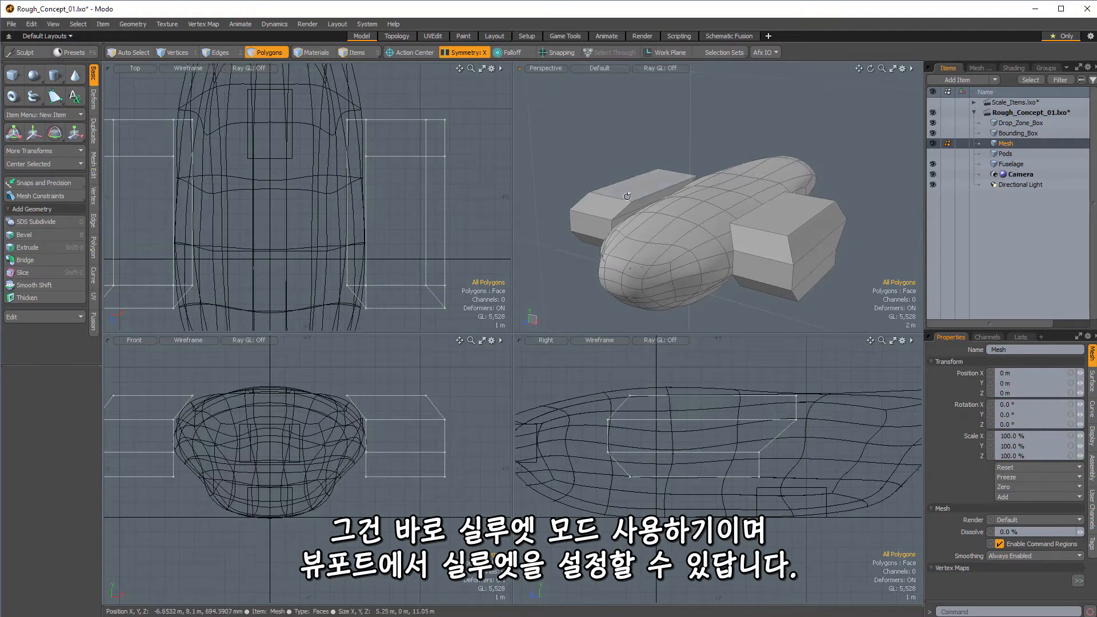
Switch to item selection and rename the pods' mesh item to Drive_Pods
{"action": "key", "text": "5"}
{"action": "left_click", "coordinate": [709, 205], "text": "shift"}
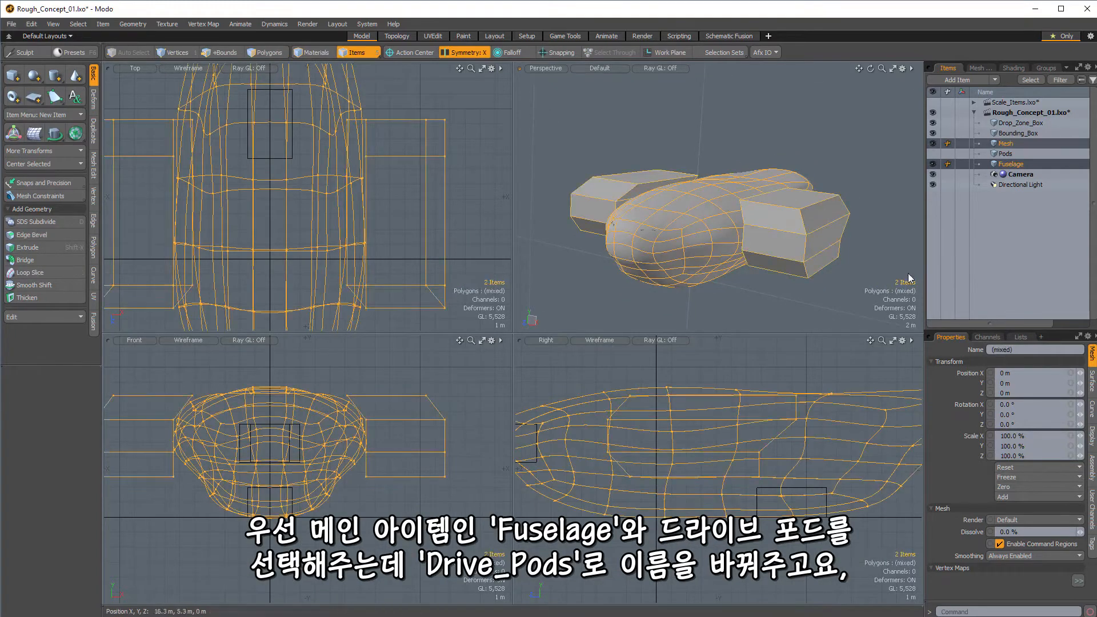
{"action": "left_click_drag", "start_coordinate": [908, 277], "coordinate": [834, 259], "text": "alt"}
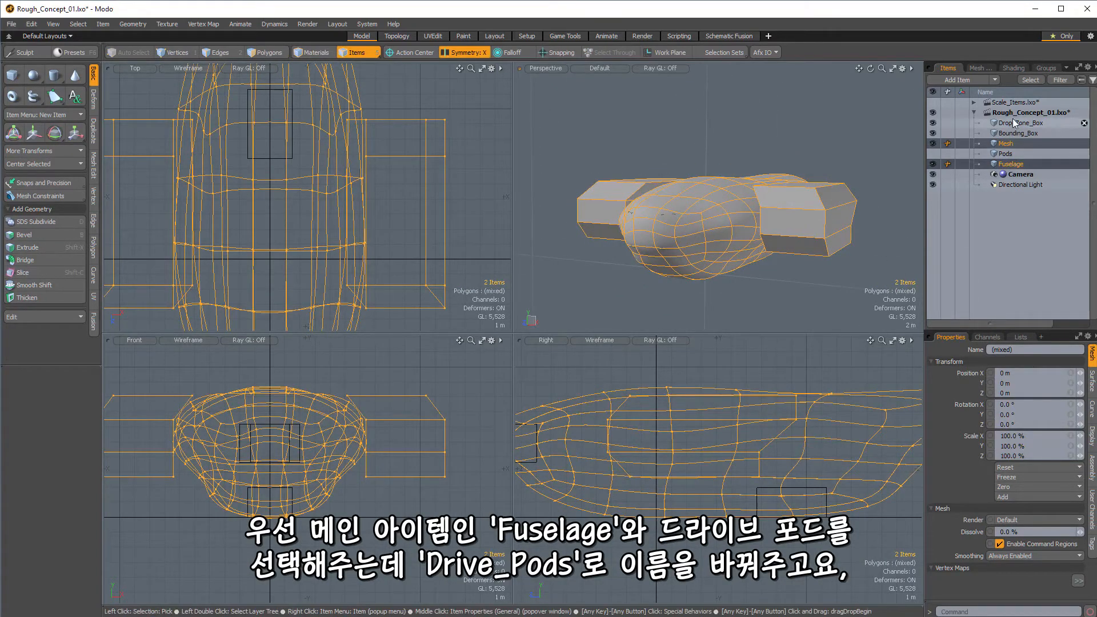
{"action": "left_click_drag", "start_coordinate": [789, 172], "coordinate": [760, 172], "text": "alt"}
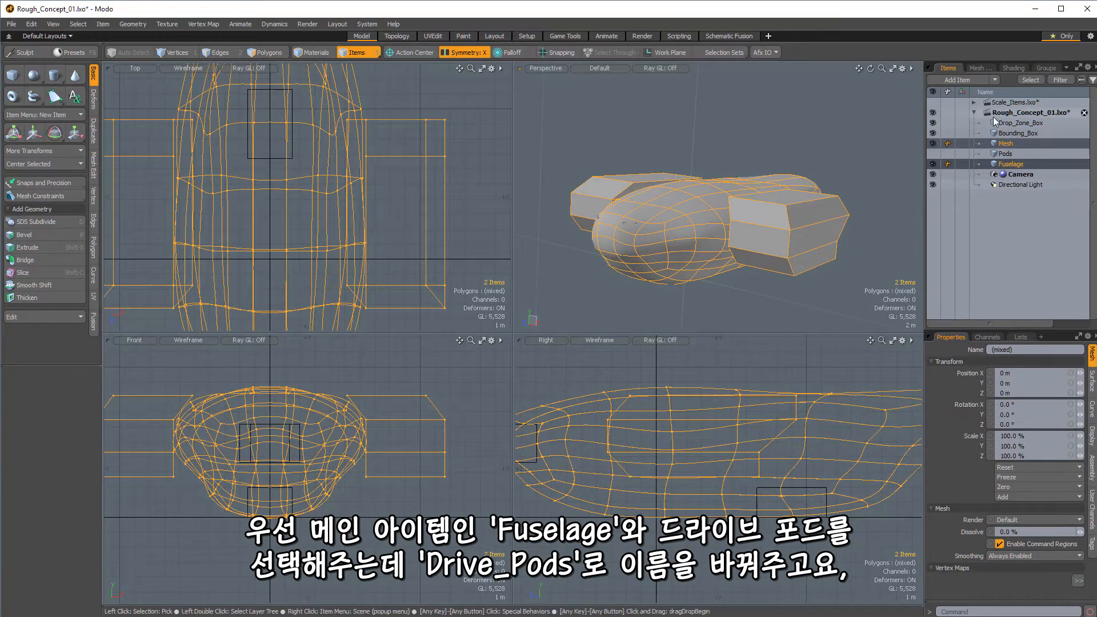
{"action": "left_click", "coordinate": [1005, 144]}
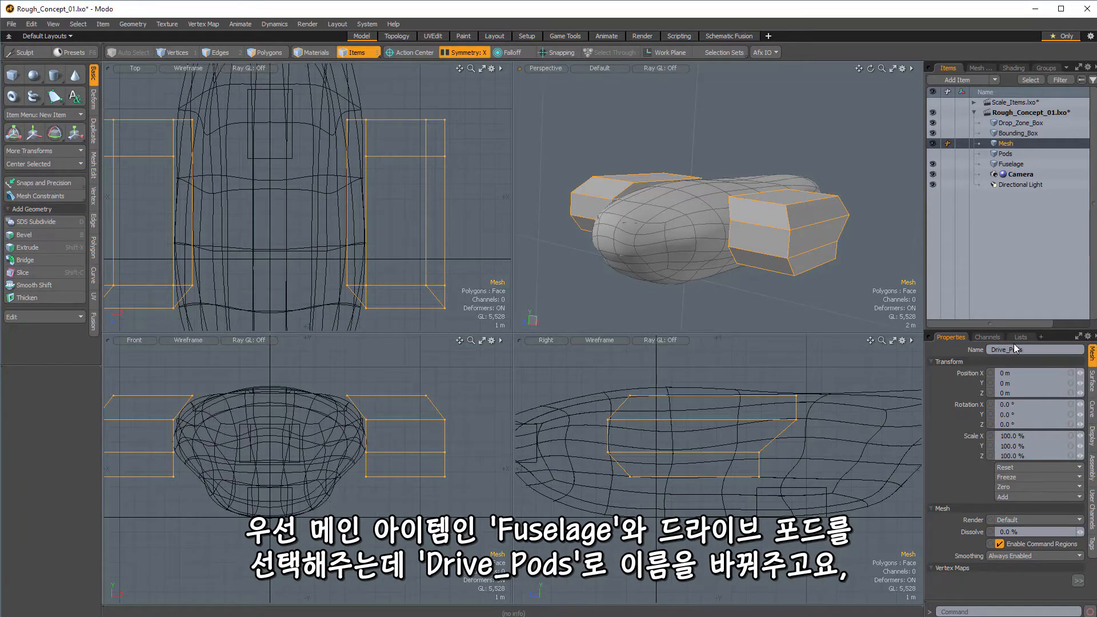
Turn on Show as Silhouette for the Drive_Pods and Fuselage items together, and deselect them to view the outline
{"action": "left_click", "coordinate": [1011, 164], "text": "ctrl"}
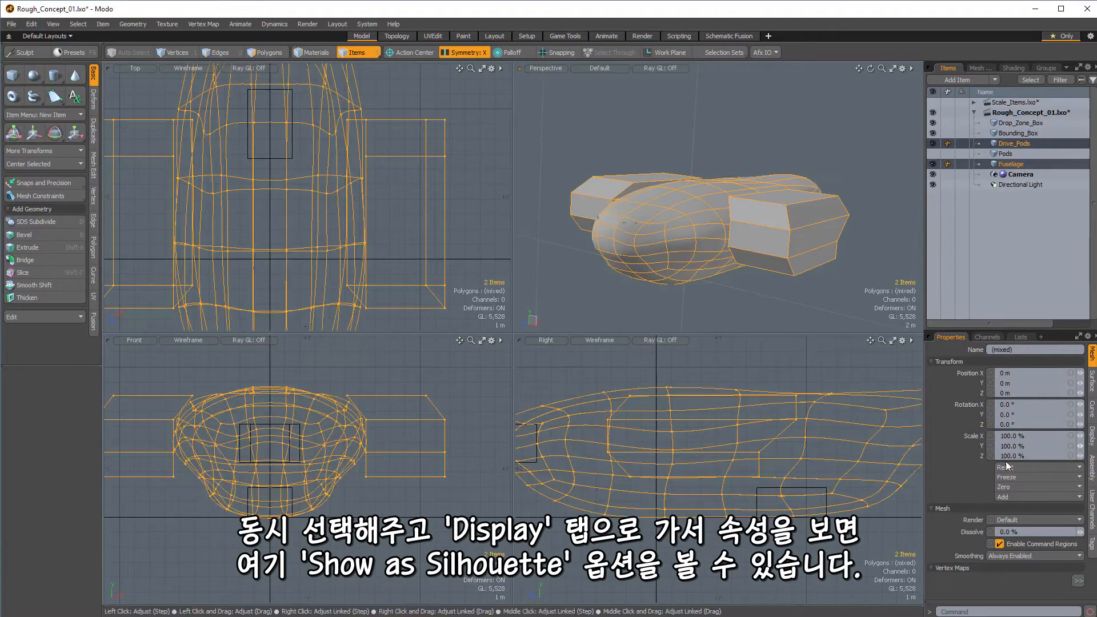
{"action": "left_click", "coordinate": [1092, 437]}
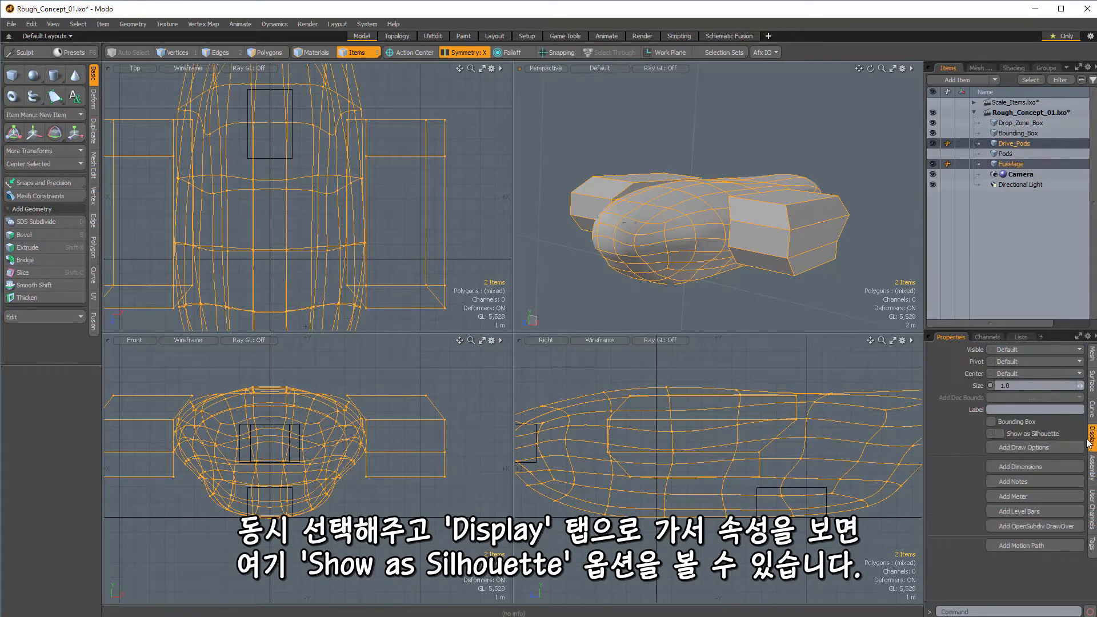
{"action": "left_click", "coordinate": [999, 434]}
{"action": "left_click_drag", "start_coordinate": [789, 293], "coordinate": [769, 271], "text": "alt"}
{"action": "left_click", "coordinate": [801, 143]}
{"action": "left_click_drag", "start_coordinate": [801, 142], "coordinate": [852, 156], "text": "alt"}
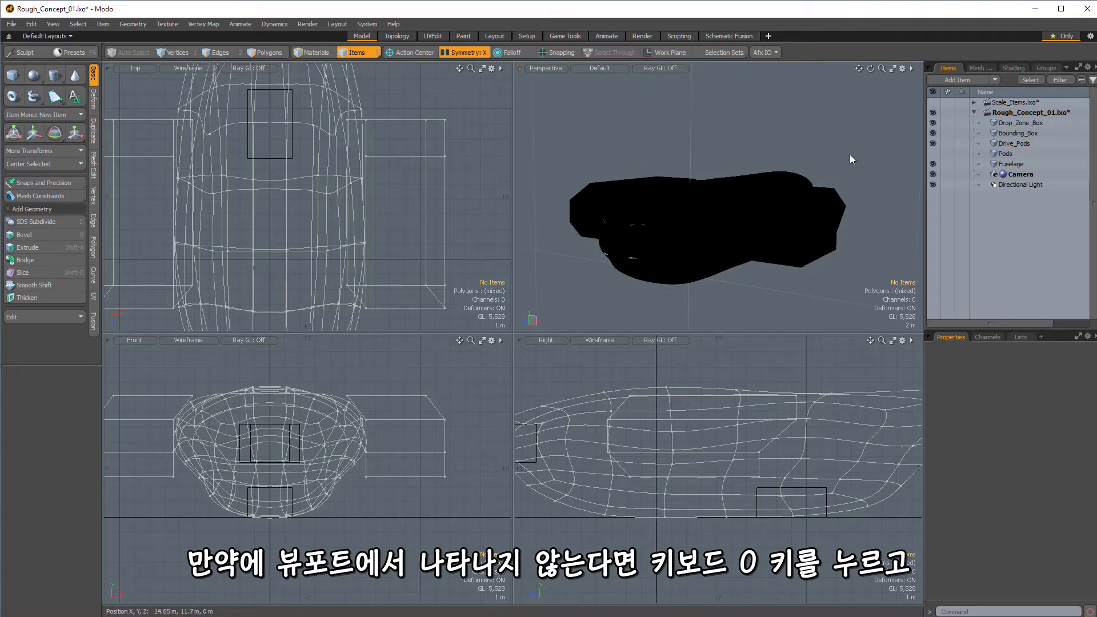
Turn off Enable Silhouette in the modelling perspective viewport's Drawing and Control properties
{"action": "key", "text": "o"}
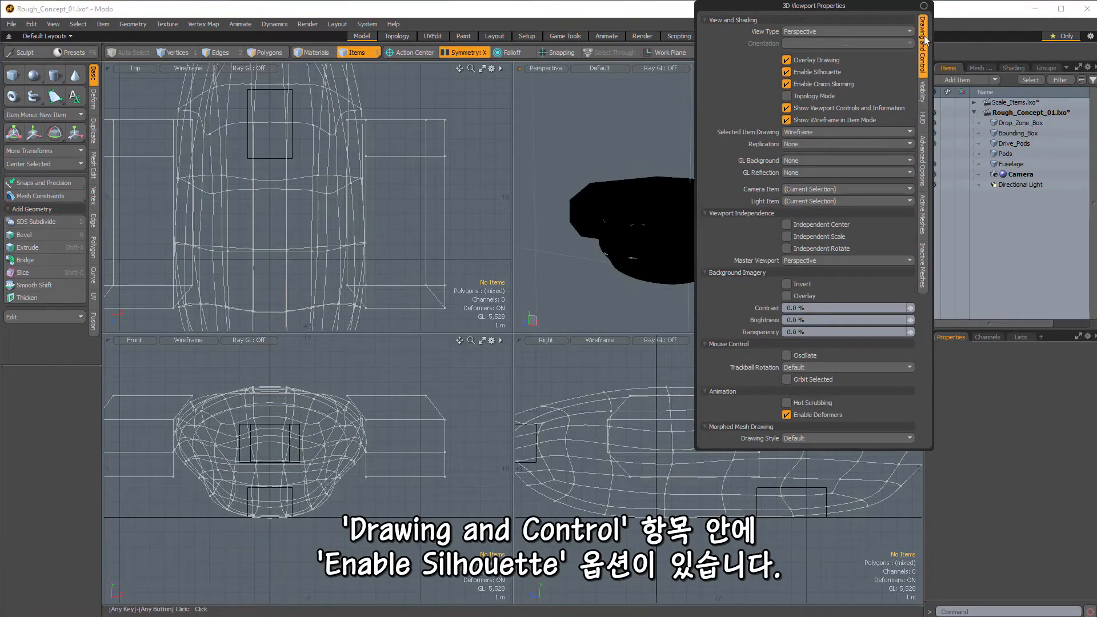
{"action": "left_click", "coordinate": [787, 72]}
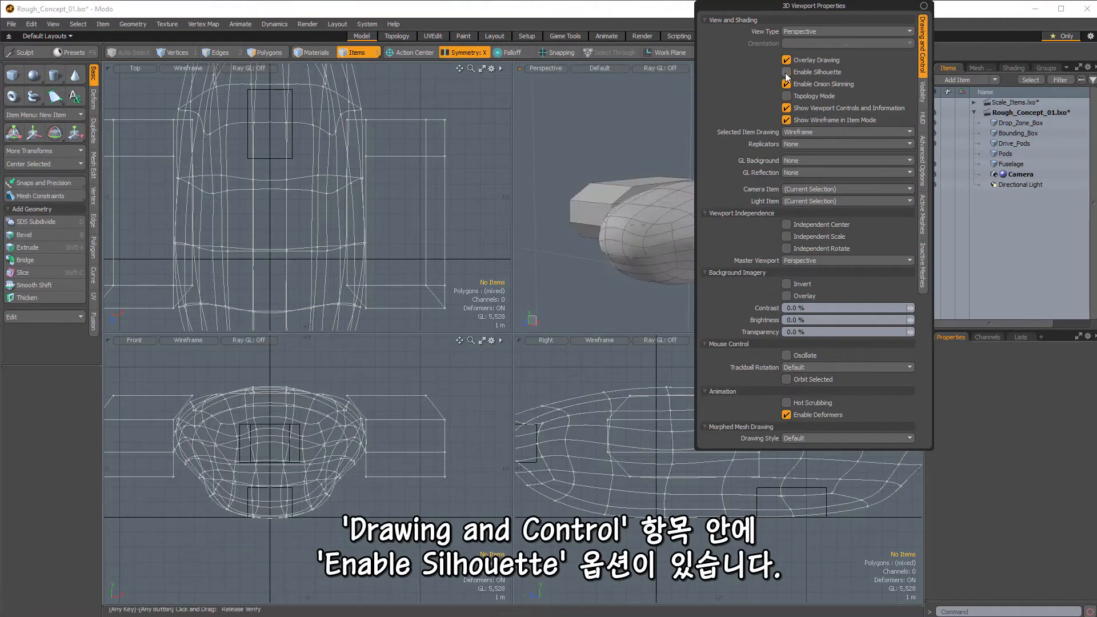
{"action": "left_click", "coordinate": [642, 137]}
{"action": "left_click_drag", "start_coordinate": [642, 137], "coordinate": [707, 213], "text": "alt"}
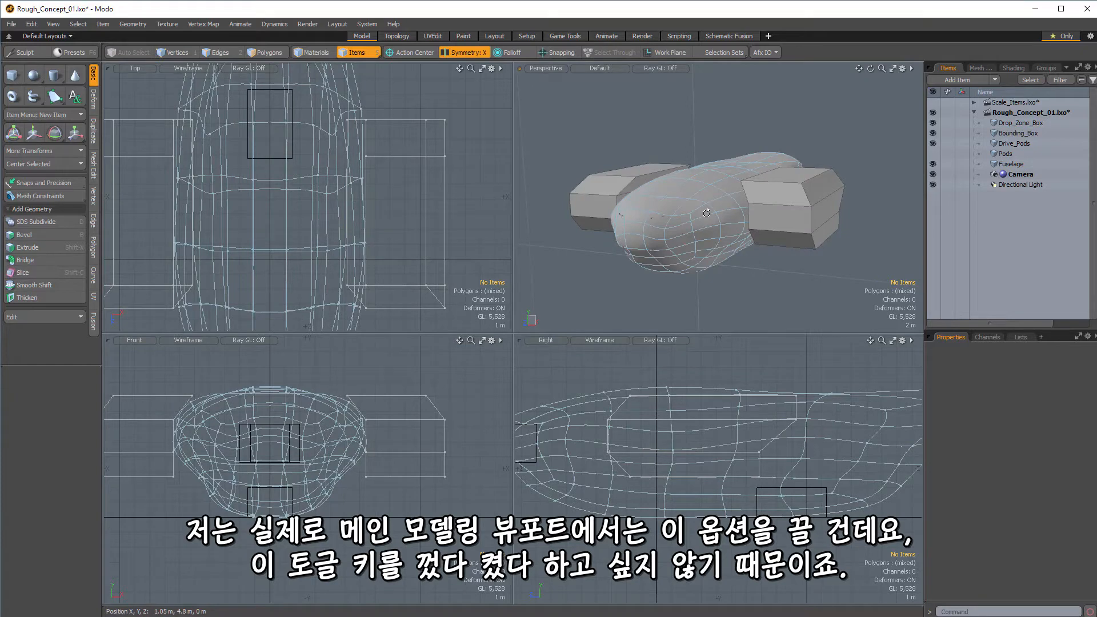
Switch to the Layout workspace and make sure Enable Silhouette is on in its perspective viewport's Drawing and Control properties
{"action": "left_click", "coordinate": [492, 36]}
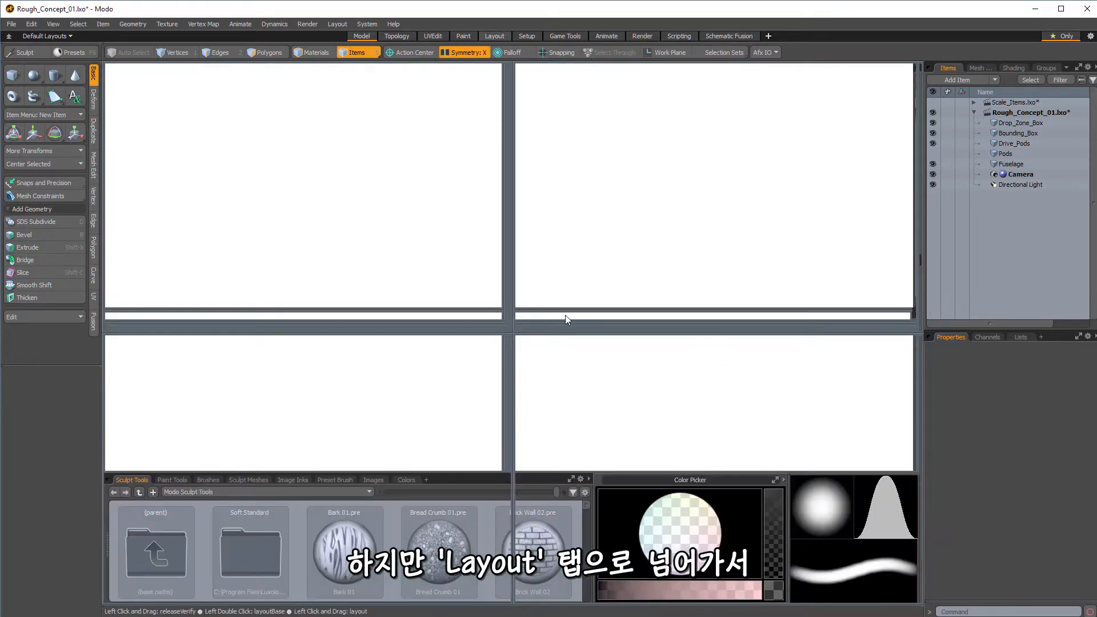
{"action": "key", "text": "a"}
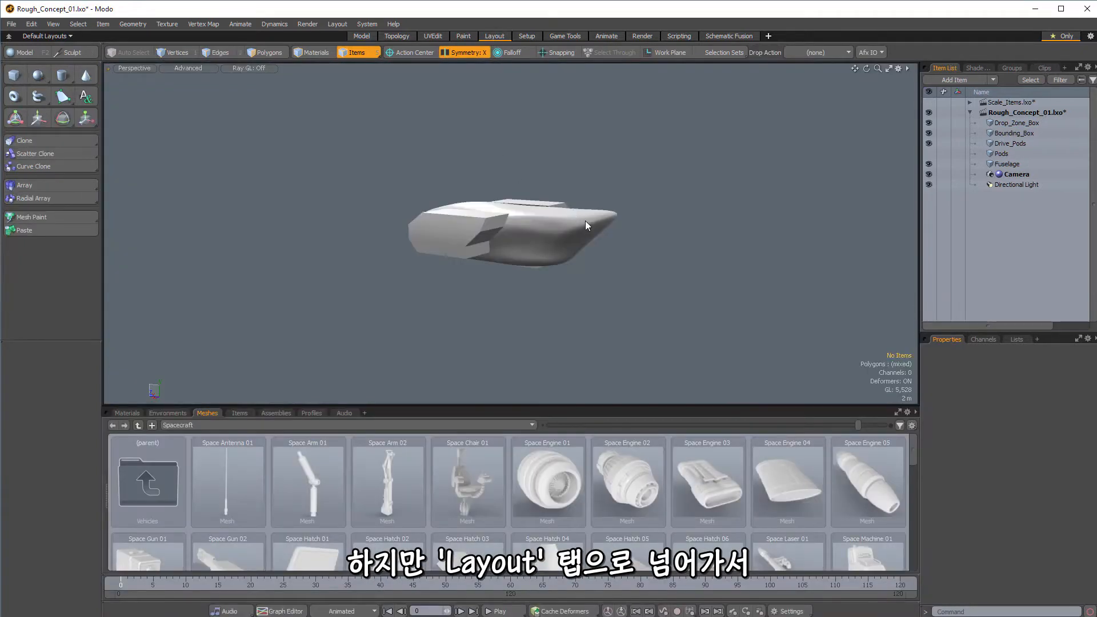
{"action": "left_click_drag", "start_coordinate": [585, 222], "coordinate": [537, 234], "text": "alt"}
{"action": "scroll", "coordinate": [520, 242], "scroll_direction": "up", "scroll_amount": 3}
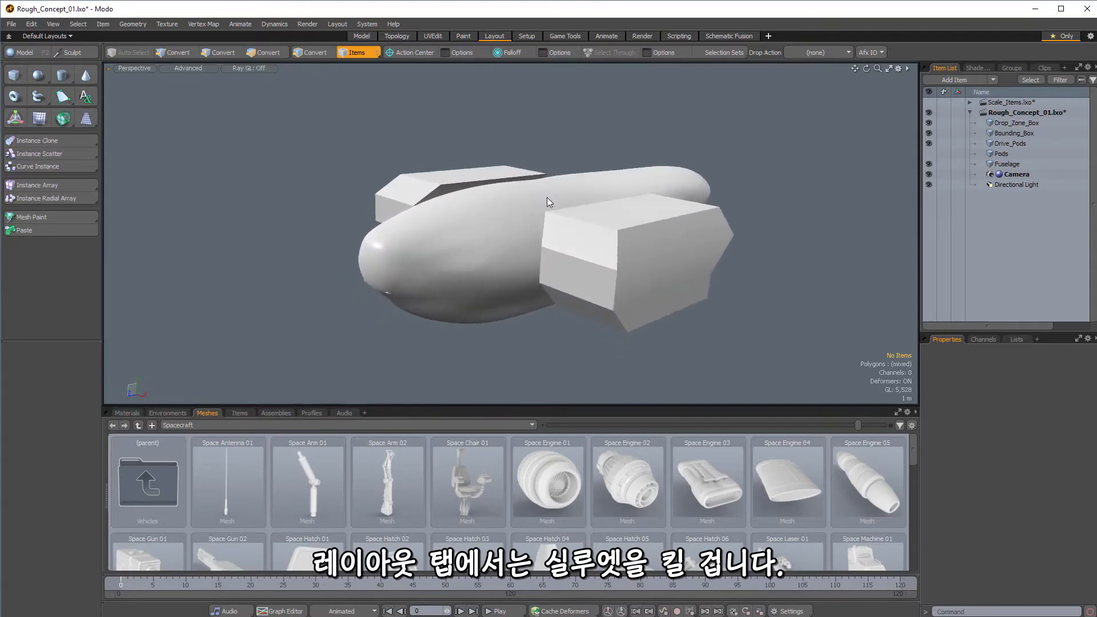
{"action": "key", "text": "o"}
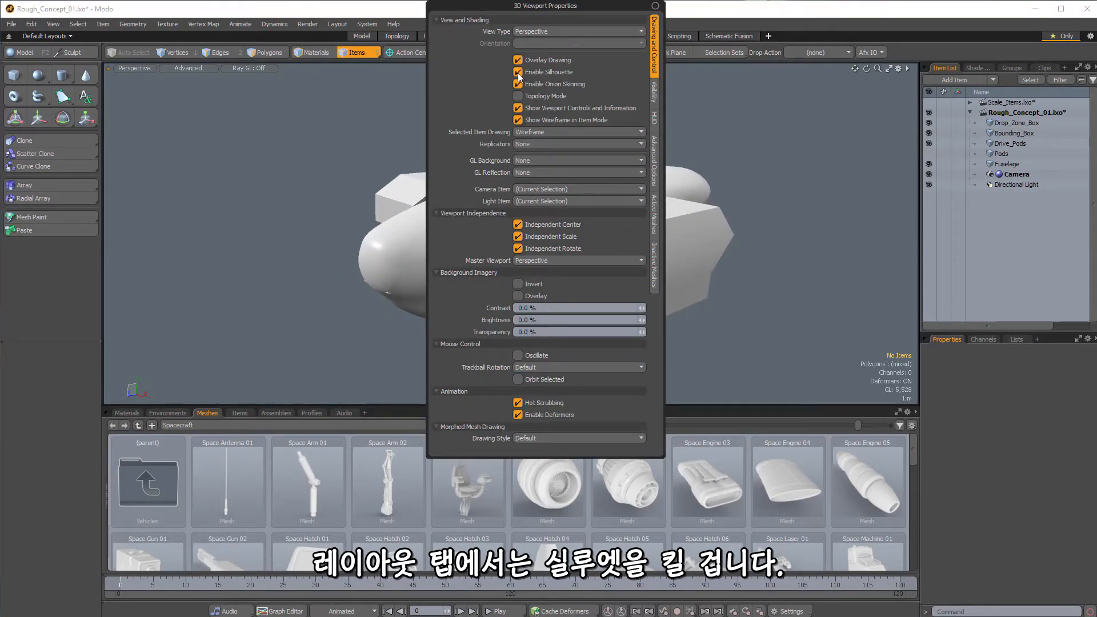
{"action": "mouse_move", "coordinate": [275, 139]}
{"action": "left_mouse_down", "text": "alt"}
{"action": "mouse_move", "coordinate": [444, 213]}
{"action": "mouse_move", "coordinate": [712, 197]}
{"action": "mouse_move", "coordinate": [502, 103]}
{"action": "mouse_move", "coordinate": [572, 98]}
{"action": "mouse_move", "coordinate": [707, 251]}
{"action": "mouse_move", "coordinate": [668, 254]}
{"action": "left_mouse_up", "text": "alt"}
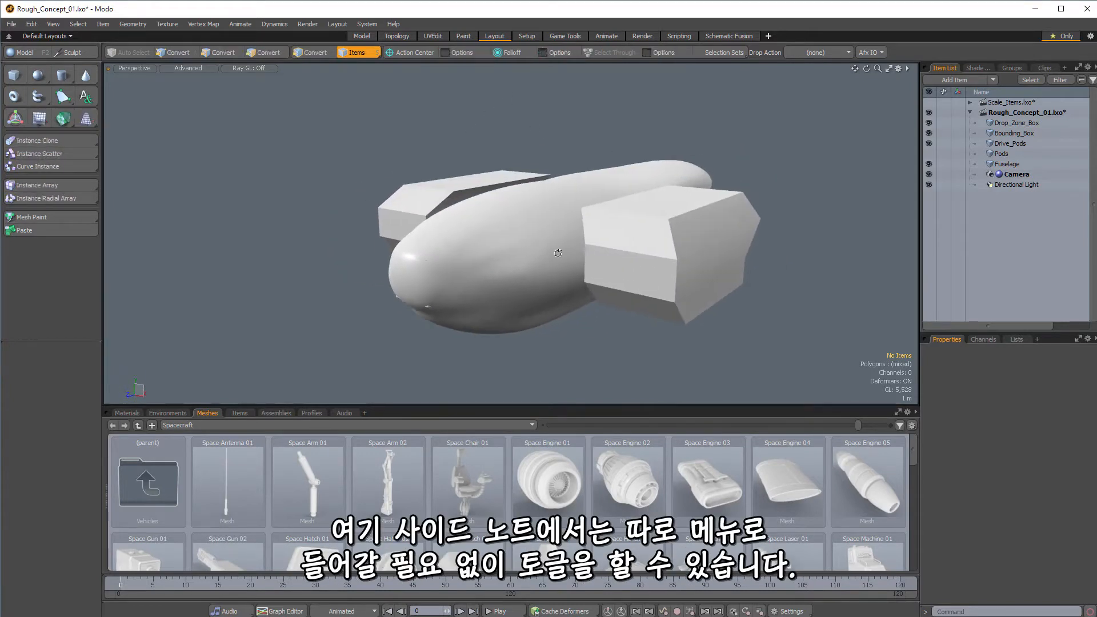
Compare the Default and Advanced shading styles in the Layout perspective viewport, leaving it set to Default for the silhouette
{"action": "left_click", "coordinate": [195, 67]}
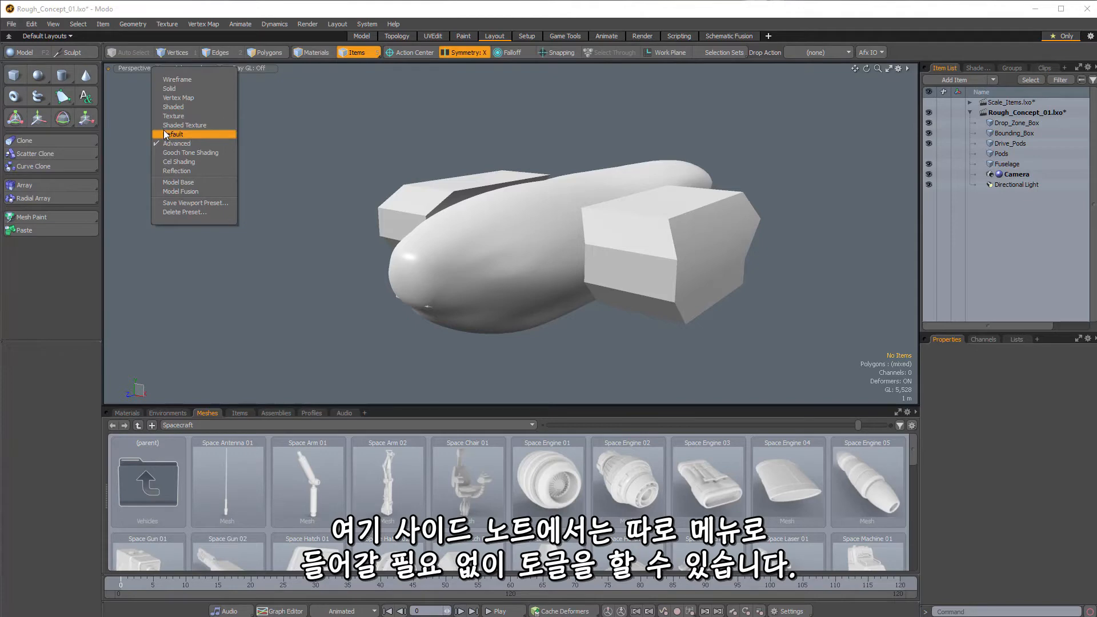
{"action": "left_click", "coordinate": [180, 133]}
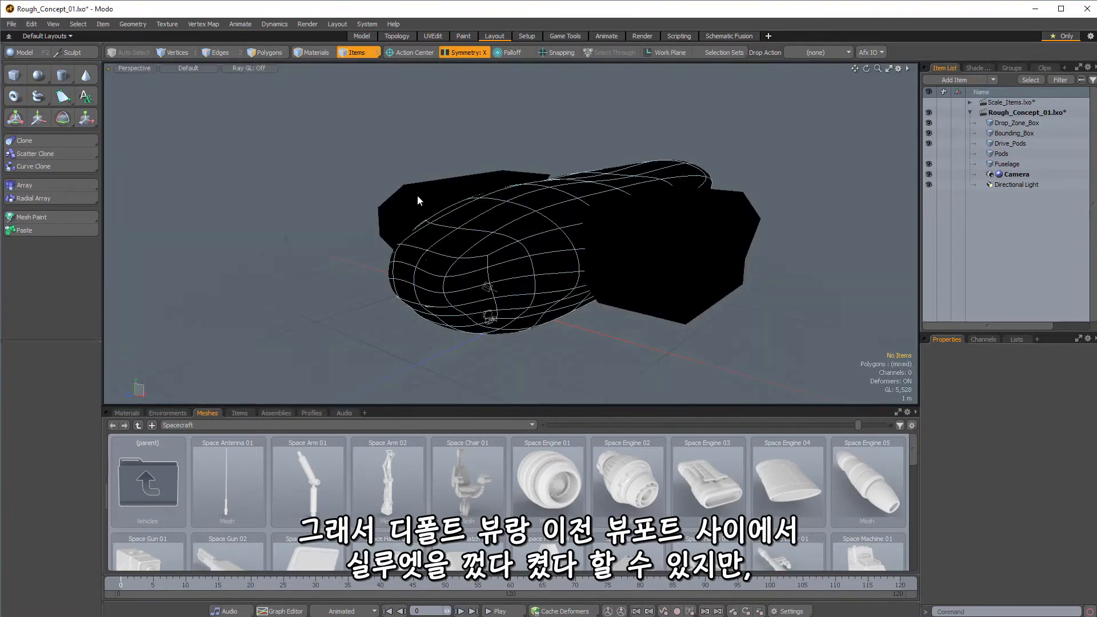
{"action": "left_click_drag", "start_coordinate": [252, 152], "coordinate": [308, 143], "text": "alt"}
{"action": "left_click", "coordinate": [185, 69]}
{"action": "left_click", "coordinate": [190, 143]}
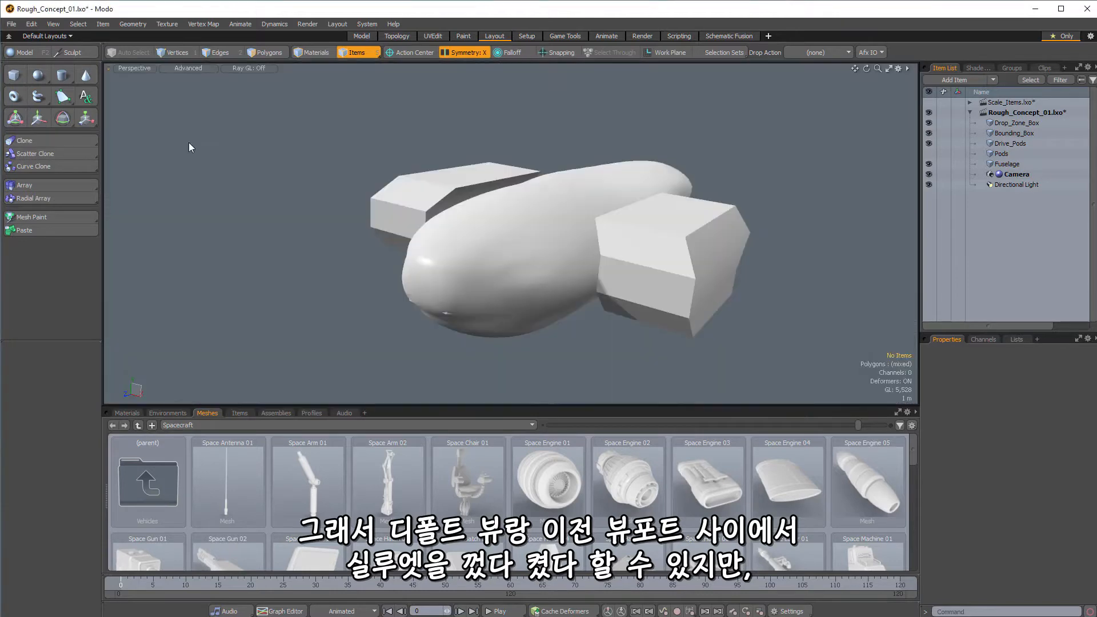
{"action": "left_click", "coordinate": [177, 68]}
{"action": "left_click", "coordinate": [171, 136]}
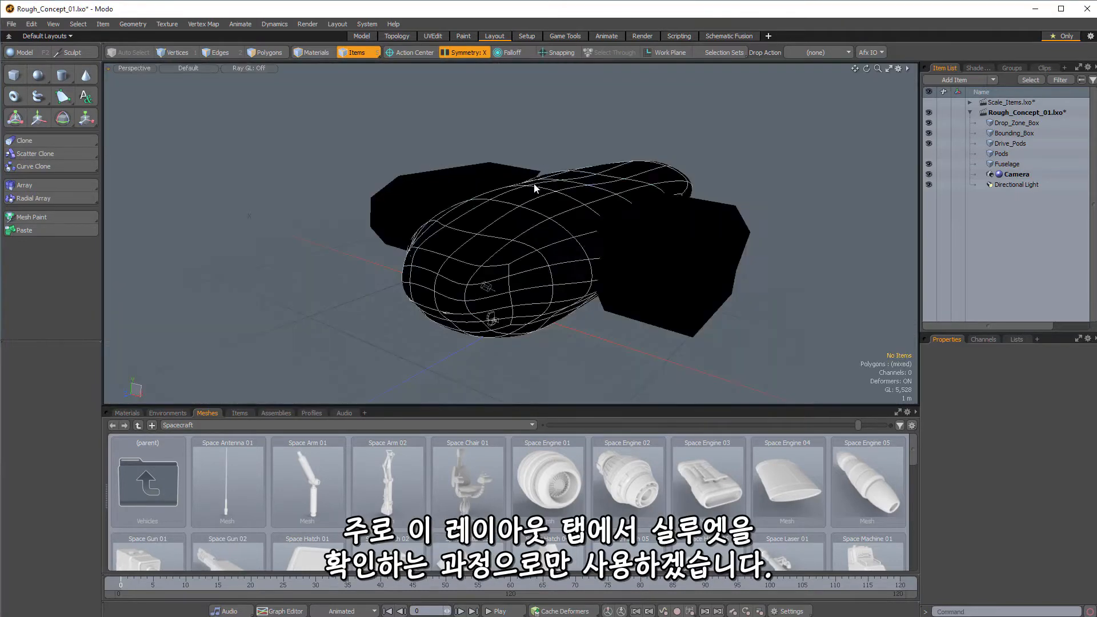
{"action": "left_click_drag", "start_coordinate": [533, 181], "coordinate": [565, 217], "text": "alt"}
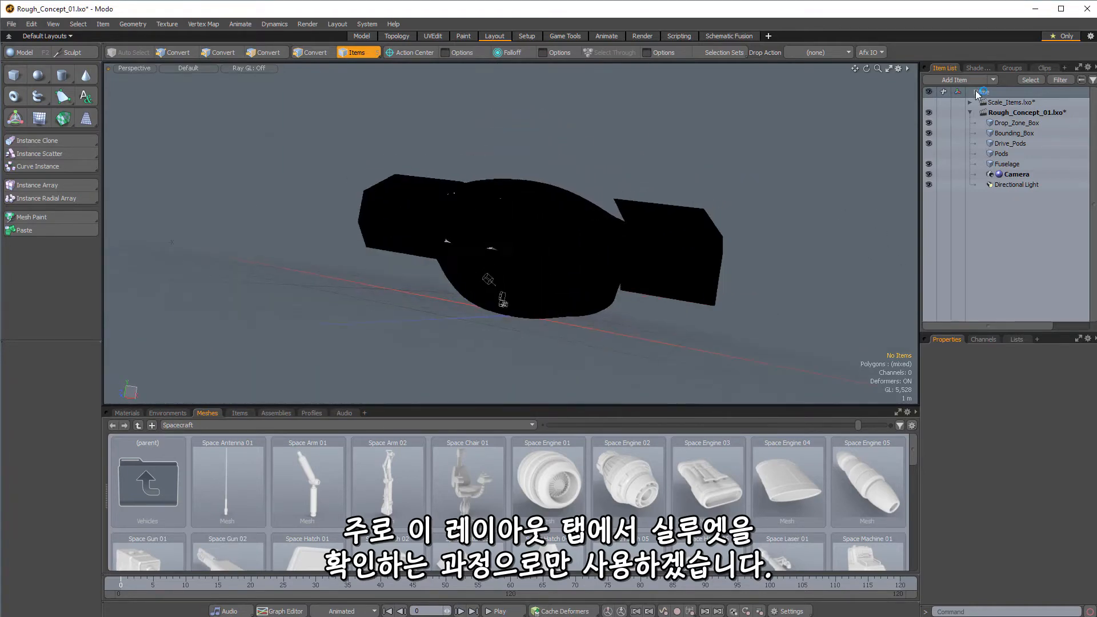
Hide the Drop_Zone_Box and Bounding_Box items
{"action": "left_click", "coordinate": [930, 124]}
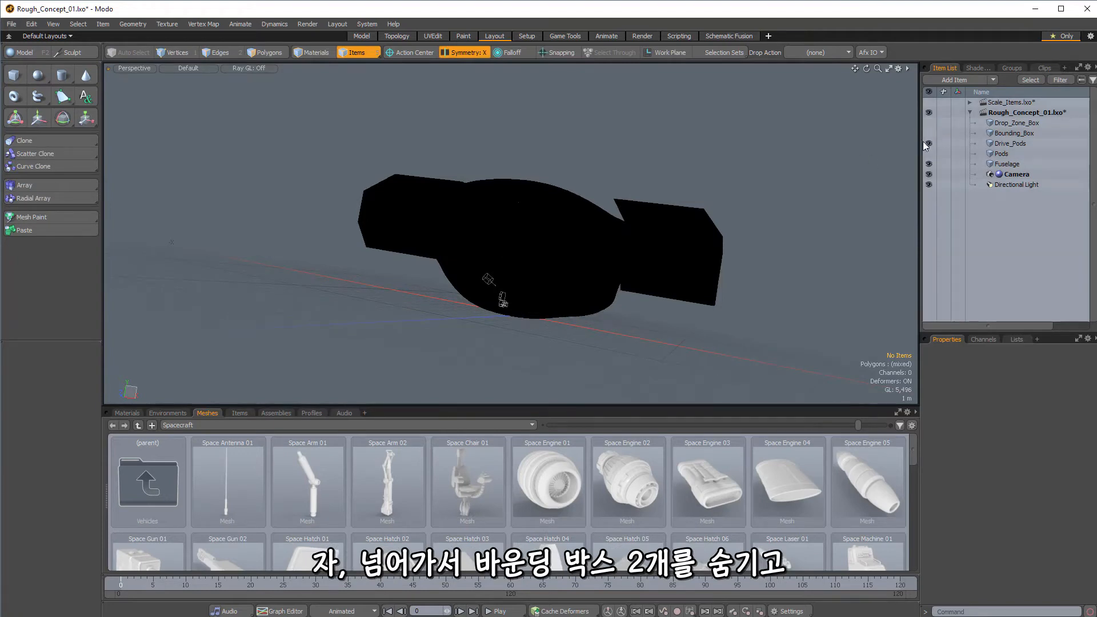
{"action": "mouse_move", "coordinate": [620, 248]}
{"action": "left_mouse_down", "text": "alt"}
{"action": "mouse_move", "coordinate": [559, 274]}
{"action": "mouse_move", "coordinate": [619, 239]}
{"action": "left_mouse_up", "text": "alt"}
{"action": "left_click_drag", "start_coordinate": [559, 349], "coordinate": [685, 280], "text": "alt"}
Turn off Show Lights, Show Cameras, Show Locators and Show Texture Locators in the Layout viewport's visibility properties
{"action": "key", "text": "o"}
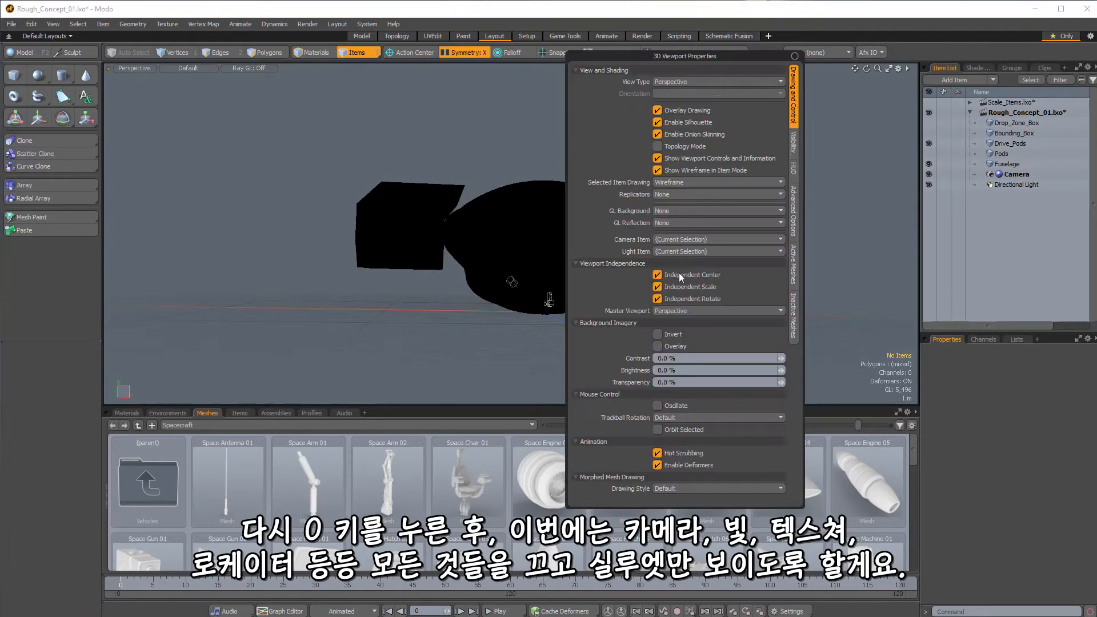
{"action": "left_click", "coordinate": [792, 143]}
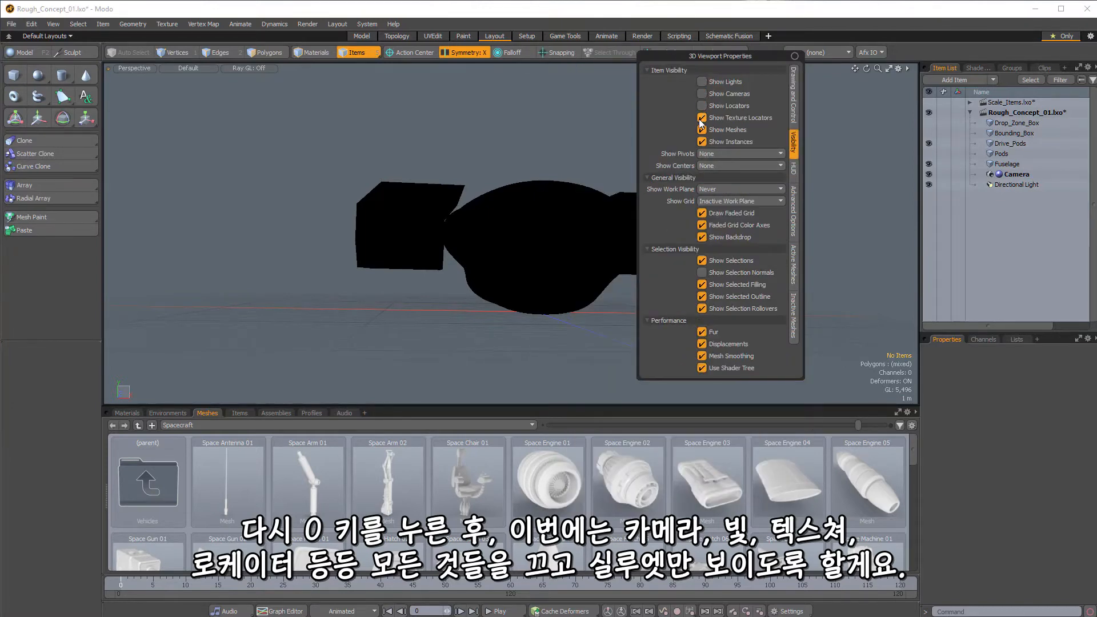
{"action": "key", "text": "o"}
{"action": "left_click_drag", "start_coordinate": [549, 309], "coordinate": [595, 287], "text": "alt"}
Set Show Grid to Never in the Layout viewport's visibility properties
{"action": "key", "text": "o"}
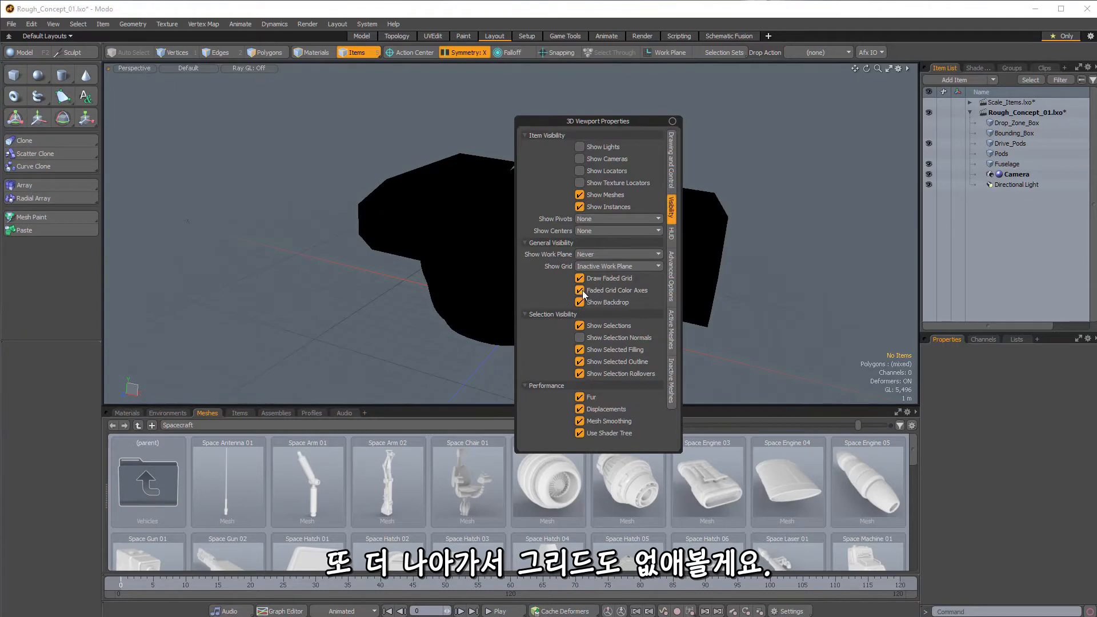
{"action": "left_click", "coordinate": [587, 267]}
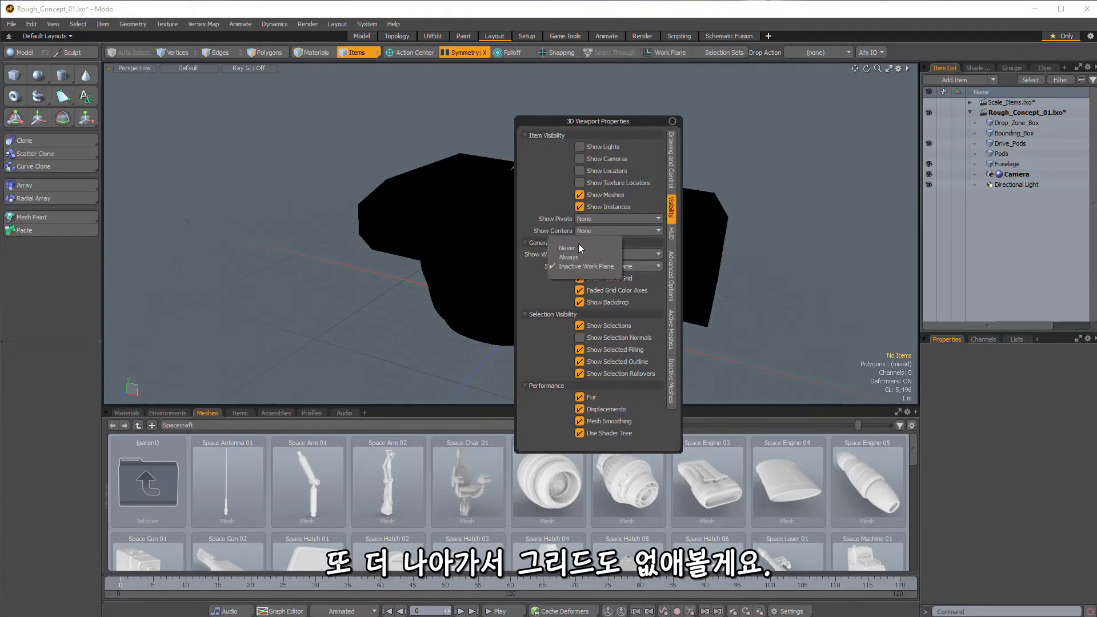
{"action": "left_click", "coordinate": [580, 248]}
{"action": "key", "text": "o"}
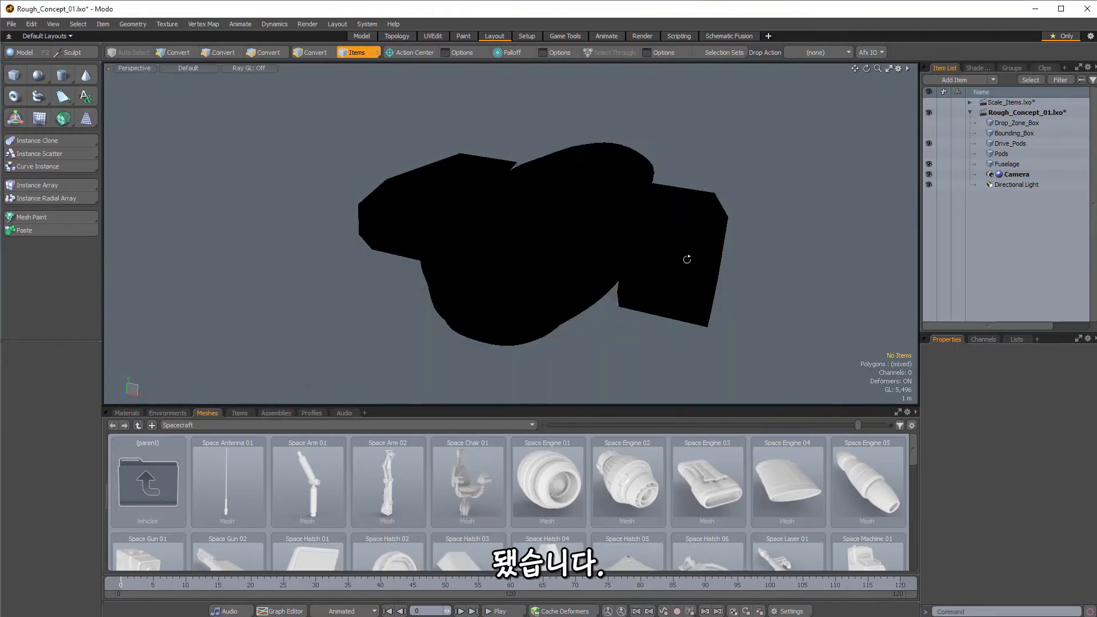
Examine the ship's silhouette in the Right view and from the front in the Perspective view
{"action": "left_click_drag", "start_coordinate": [686, 260], "coordinate": [576, 283], "text": "alt"}
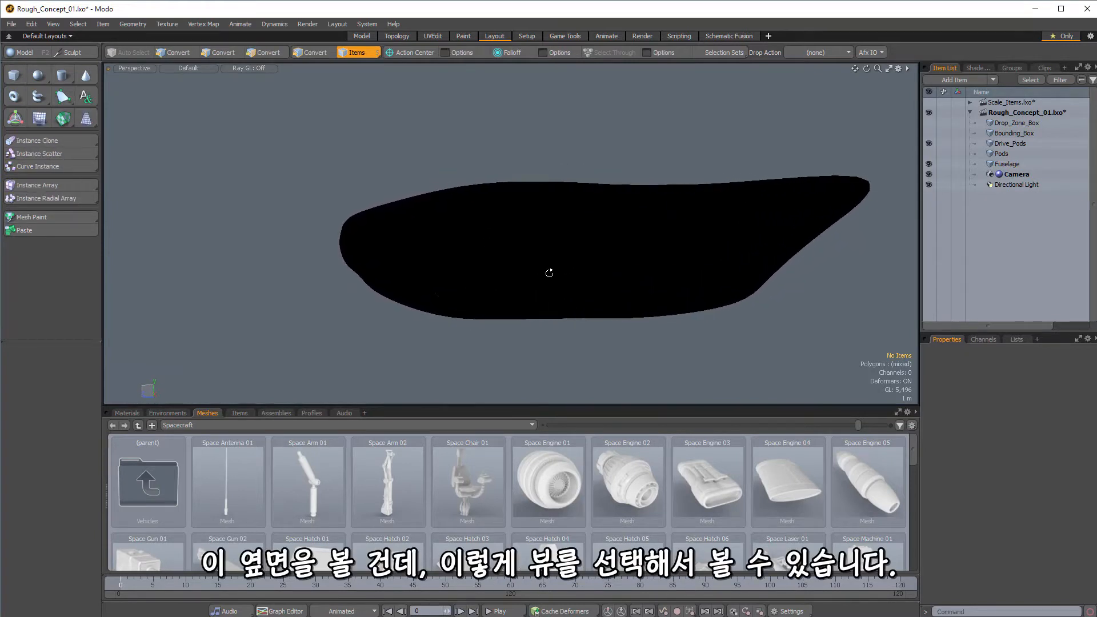
{"action": "key", "text": "ctrl+space"}
{"action": "left_click", "coordinate": [592, 268]}
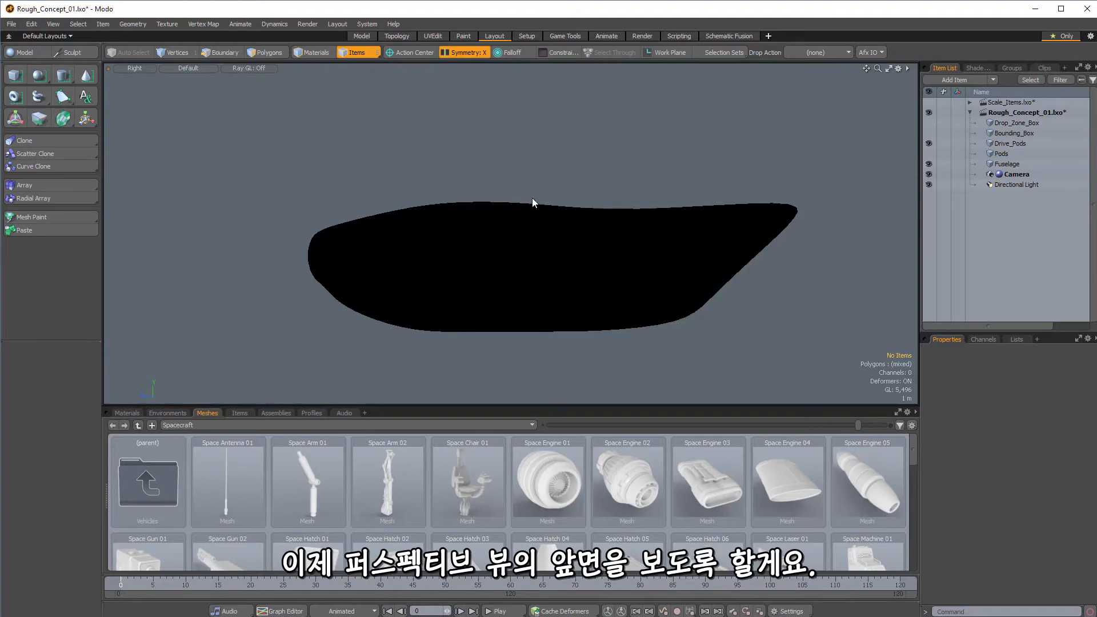
{"action": "key", "text": "ctrl+space"}
{"action": "left_click", "coordinate": [578, 172]}
{"action": "left_click_drag", "start_coordinate": [543, 246], "coordinate": [504, 249], "text": "alt"}
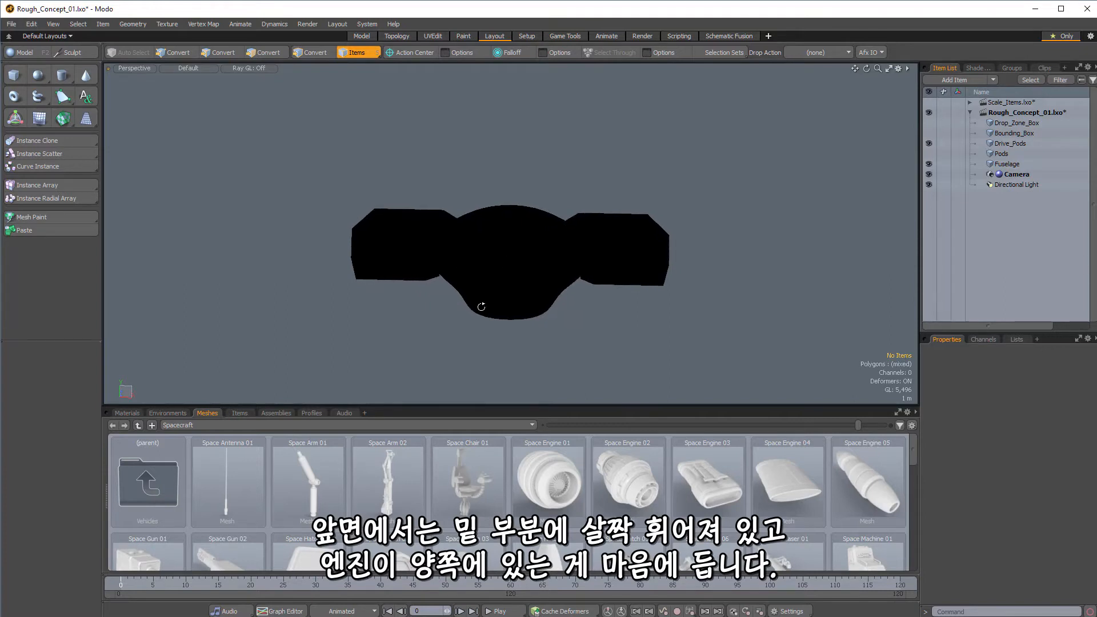
Try rotating the Drive_Pods polygons upward with symmetry to judge the front silhouette, and undo the rotation
{"action": "left_click_drag", "start_coordinate": [632, 273], "coordinate": [616, 251], "text": "alt"}
{"action": "left_click", "coordinate": [616, 251]}
{"action": "key", "text": "3"}
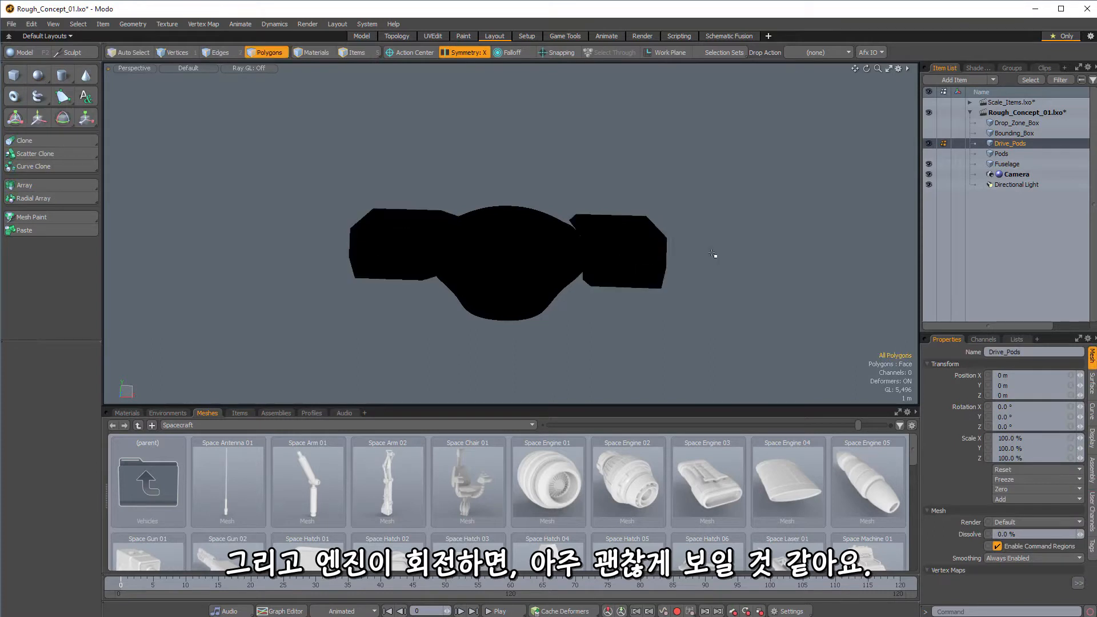
{"action": "key", "text": "e"}
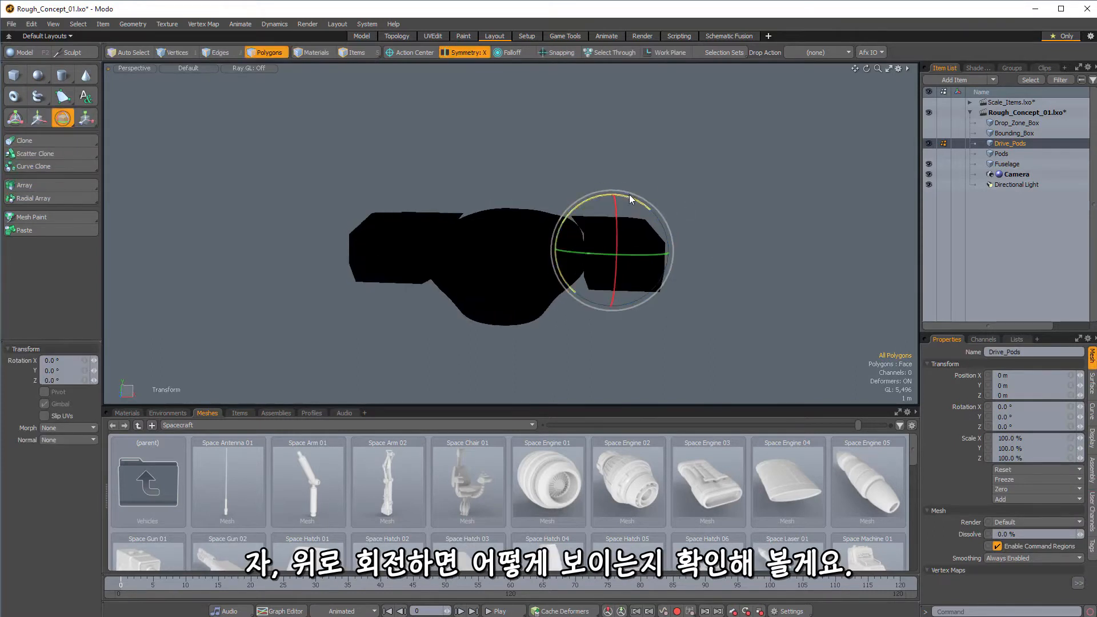
{"action": "mouse_move", "coordinate": [614, 213]}
{"action": "left_mouse_down"}
{"action": "mouse_move", "coordinate": [643, 181]}
{"action": "mouse_move", "coordinate": [492, 243]}
{"action": "left_mouse_up"}
{"action": "key", "text": "ctrl+z"}
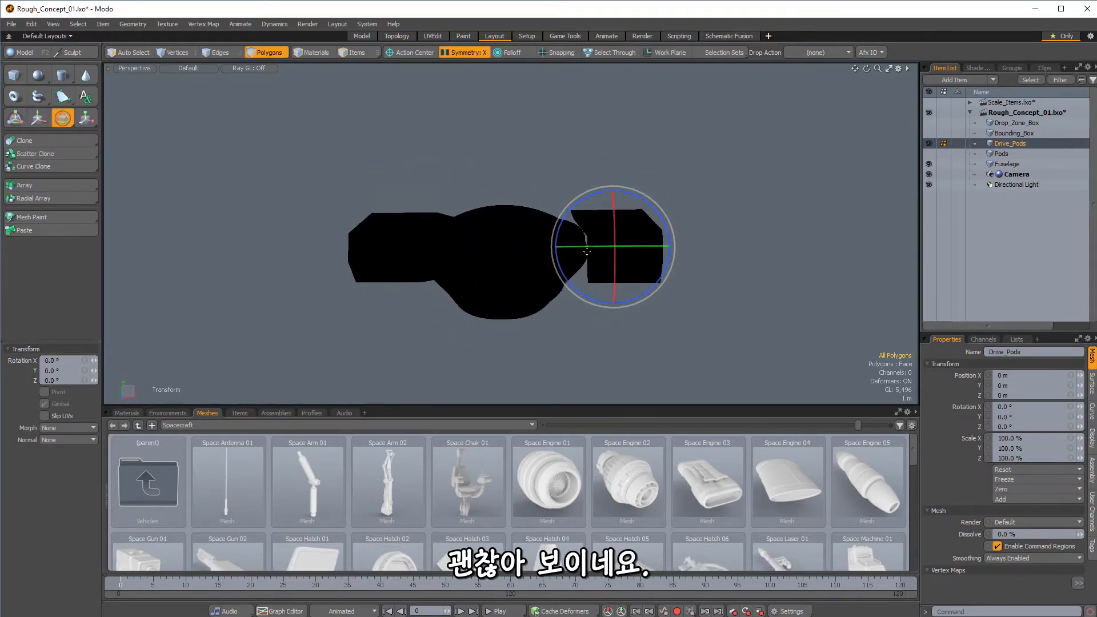
{"action": "key", "text": "space"}
Switch to the Paint workspace and turn off Enable Silhouette in its perspective viewport's Drawing and Control properties
{"action": "left_click_drag", "start_coordinate": [578, 176], "coordinate": [572, 178], "text": "alt"}
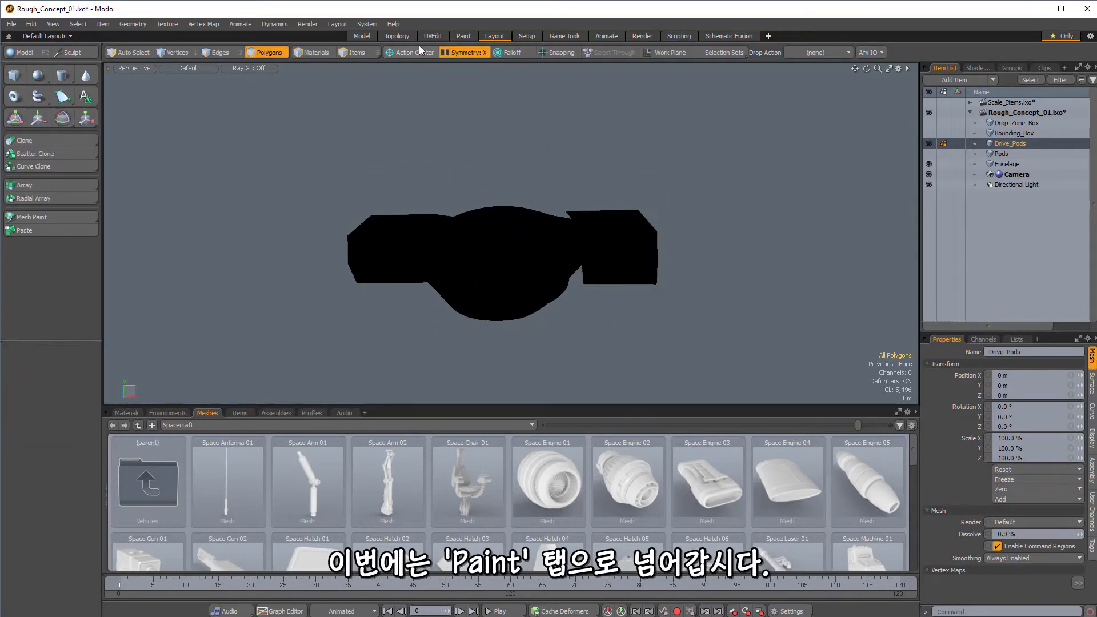
{"action": "left_click", "coordinate": [463, 36]}
{"action": "mouse_move", "coordinate": [497, 188]}
{"action": "left_mouse_down", "text": "alt"}
{"action": "mouse_move", "coordinate": [679, 311]}
{"action": "mouse_move", "coordinate": [442, 263]}
{"action": "mouse_move", "coordinate": [499, 211]}
{"action": "left_mouse_up", "text": "alt"}
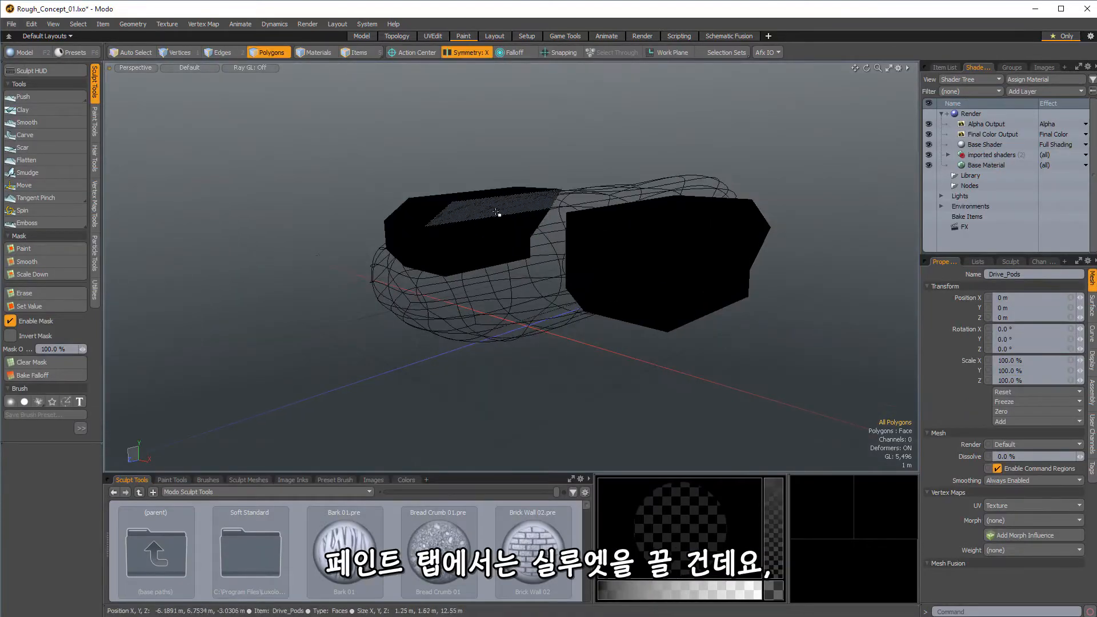
{"action": "key", "text": "o"}
{"action": "left_click", "coordinate": [569, 91]}
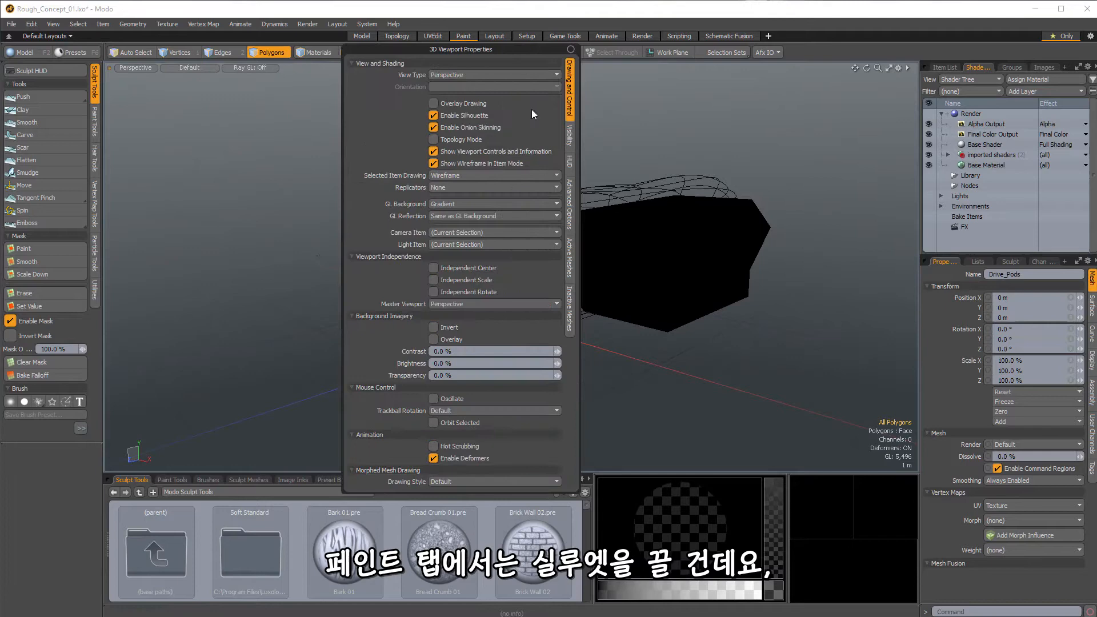
{"action": "left_click", "coordinate": [433, 115]}
Select the Fuselage mesh in polygon mode and pull its rear underside upward with the sculpt Move brush, keeping the front belly low
{"action": "key", "text": "5"}
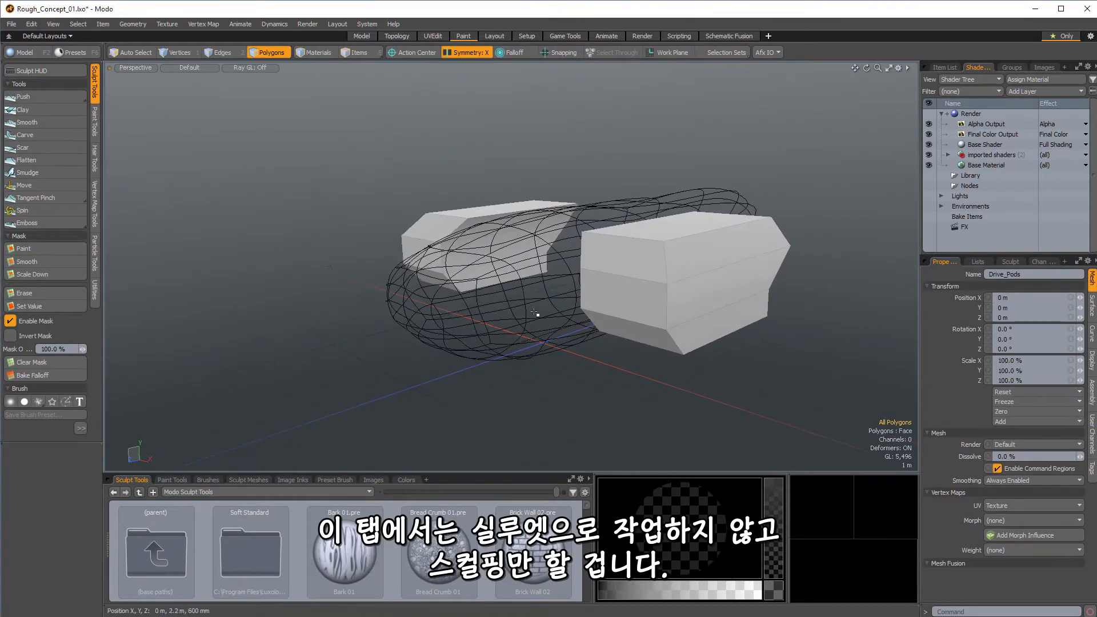
{"action": "left_click", "coordinate": [529, 307]}
{"action": "left_click_drag", "start_coordinate": [529, 307], "coordinate": [640, 304], "text": "alt"}
{"action": "key", "text": "3"}
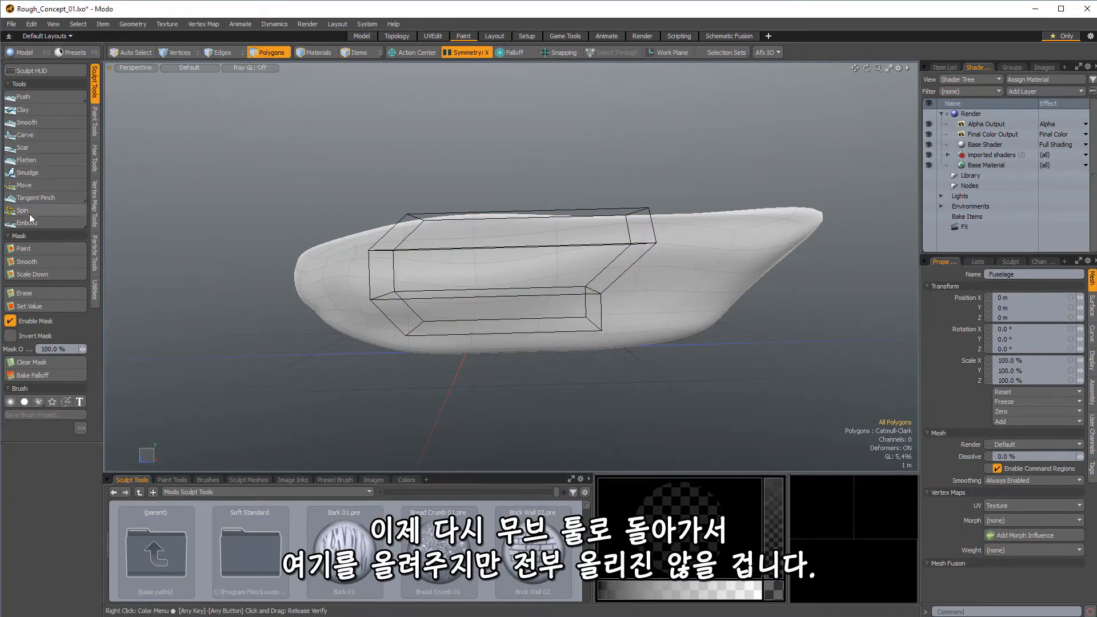
{"action": "left_click", "coordinate": [26, 185]}
{"action": "mouse_move", "coordinate": [671, 332]}
{"action": "left_mouse_down"}
{"action": "mouse_move", "coordinate": [708, 302]}
{"action": "mouse_move", "coordinate": [670, 317]}
{"action": "mouse_move", "coordinate": [722, 280]}
{"action": "mouse_move", "coordinate": [736, 277]}
{"action": "mouse_move", "coordinate": [745, 297]}
{"action": "left_mouse_up"}
{"action": "scroll", "coordinate": [744, 296], "scroll_direction": "up", "scroll_amount": 2}
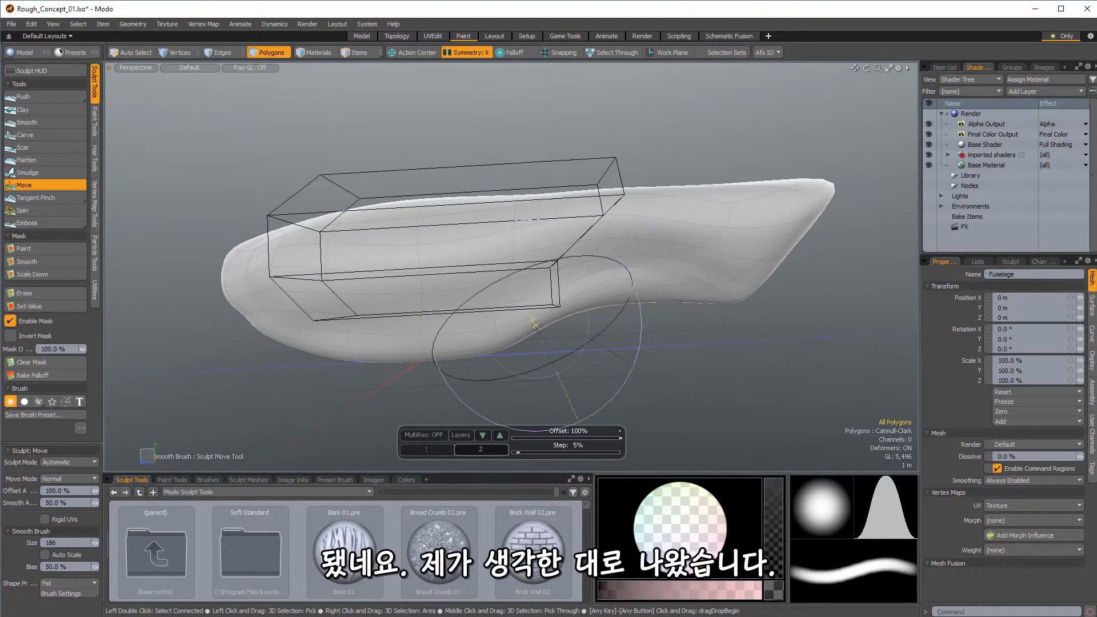
Refine the raised underside toward the fuselage's tail with the Move brush, check the shape from several angles, and drop the brush
{"action": "left_click_drag", "start_coordinate": [718, 299], "coordinate": [721, 280]}
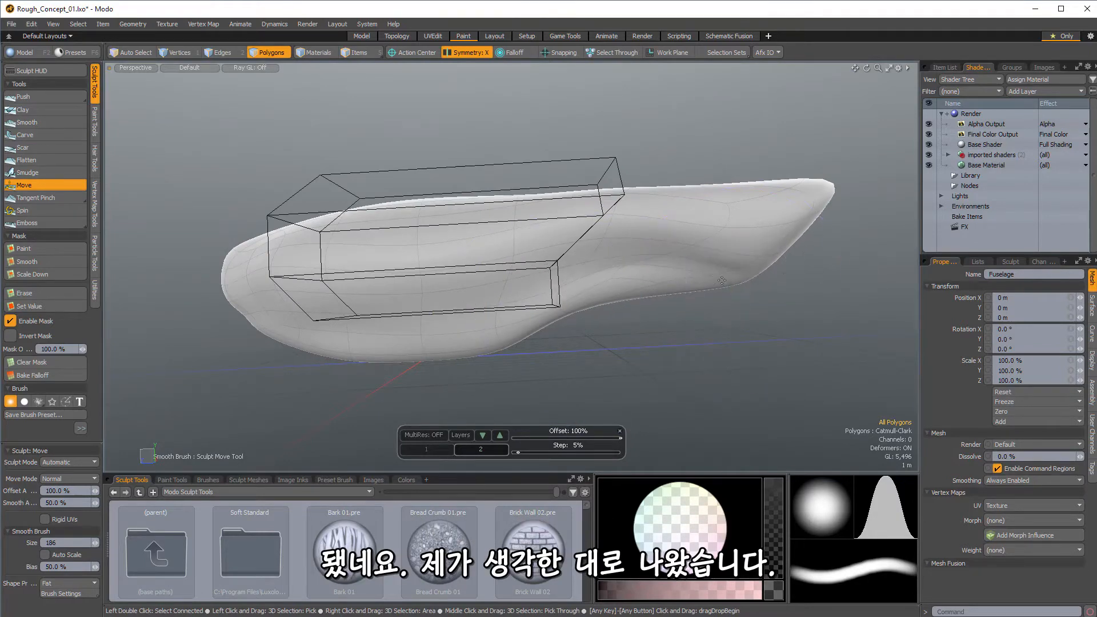
{"action": "left_click_drag", "start_coordinate": [745, 235], "coordinate": [742, 230]}
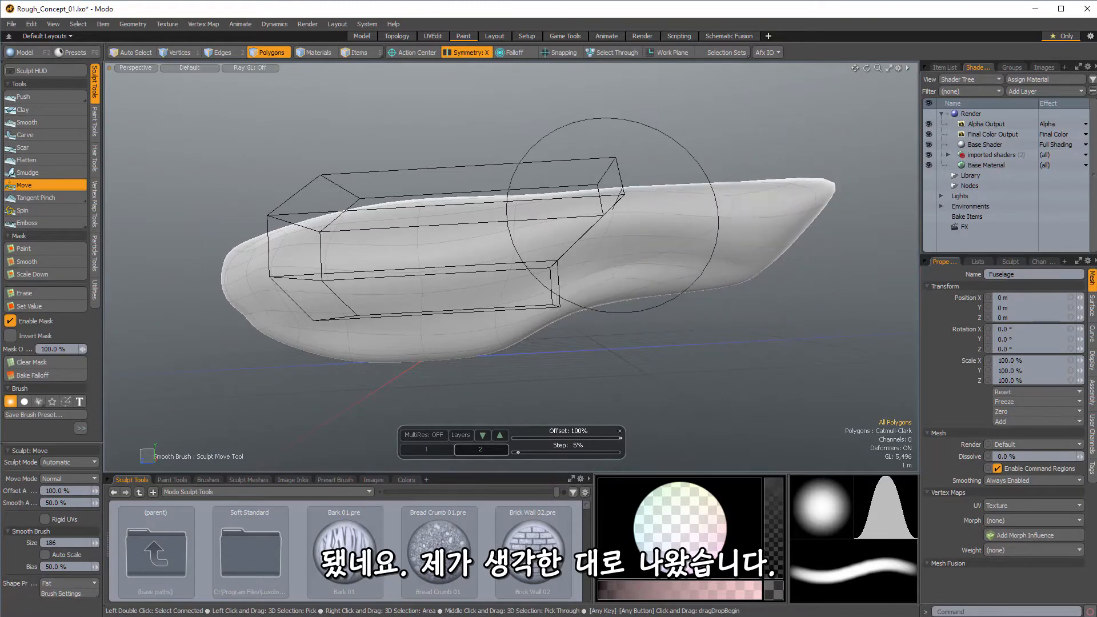
{"action": "mouse_move", "coordinate": [613, 210]}
{"action": "left_mouse_down"}
{"action": "mouse_move", "coordinate": [571, 268]}
{"action": "mouse_move", "coordinate": [548, 268]}
{"action": "left_mouse_up"}
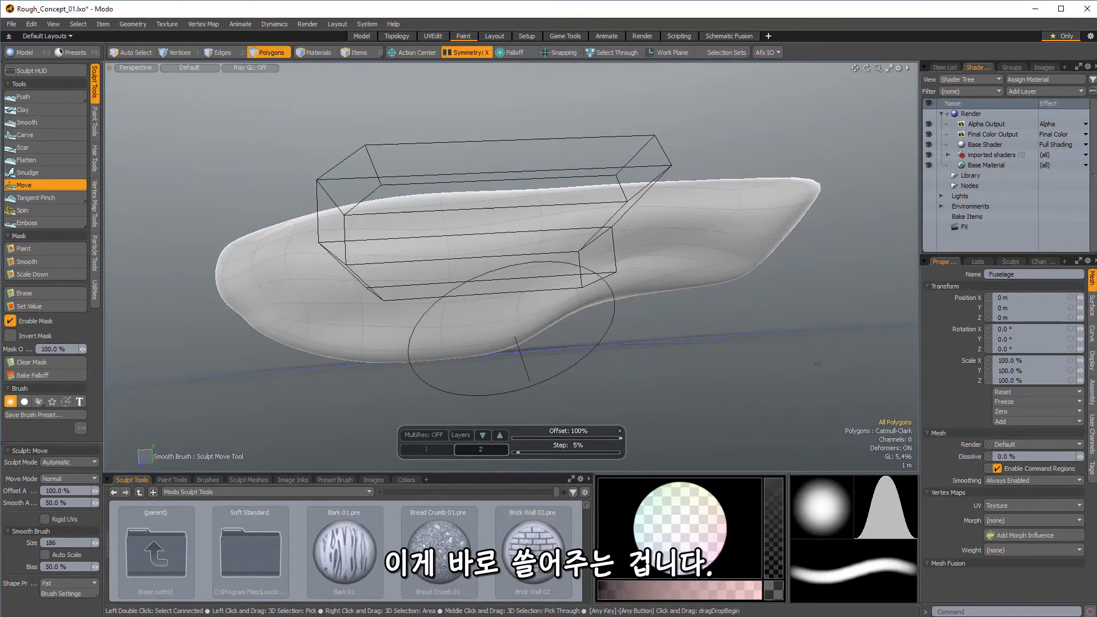
{"action": "mouse_move", "coordinate": [418, 312]}
{"action": "left_mouse_down", "text": "alt"}
{"action": "mouse_move", "coordinate": [415, 322]}
{"action": "mouse_move", "coordinate": [463, 297]}
{"action": "mouse_move", "coordinate": [497, 309]}
{"action": "mouse_move", "coordinate": [472, 358]}
{"action": "left_mouse_up", "text": "alt"}
{"action": "scroll", "coordinate": [543, 326], "scroll_direction": "up", "scroll_amount": 6}
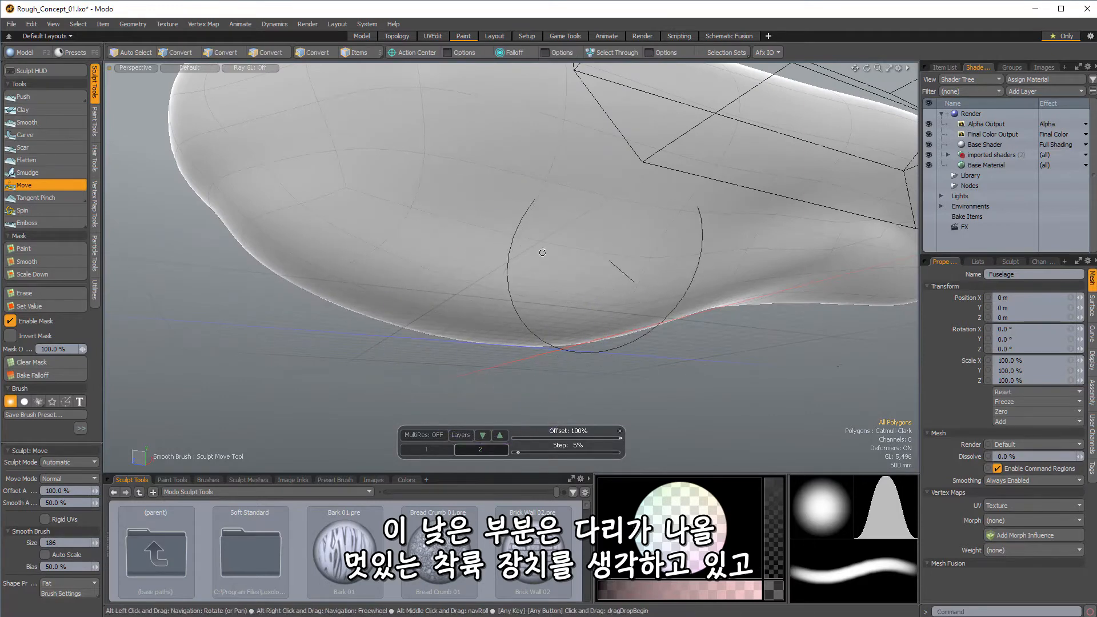
{"action": "left_click_drag", "start_coordinate": [544, 286], "coordinate": [504, 253], "text": "alt"}
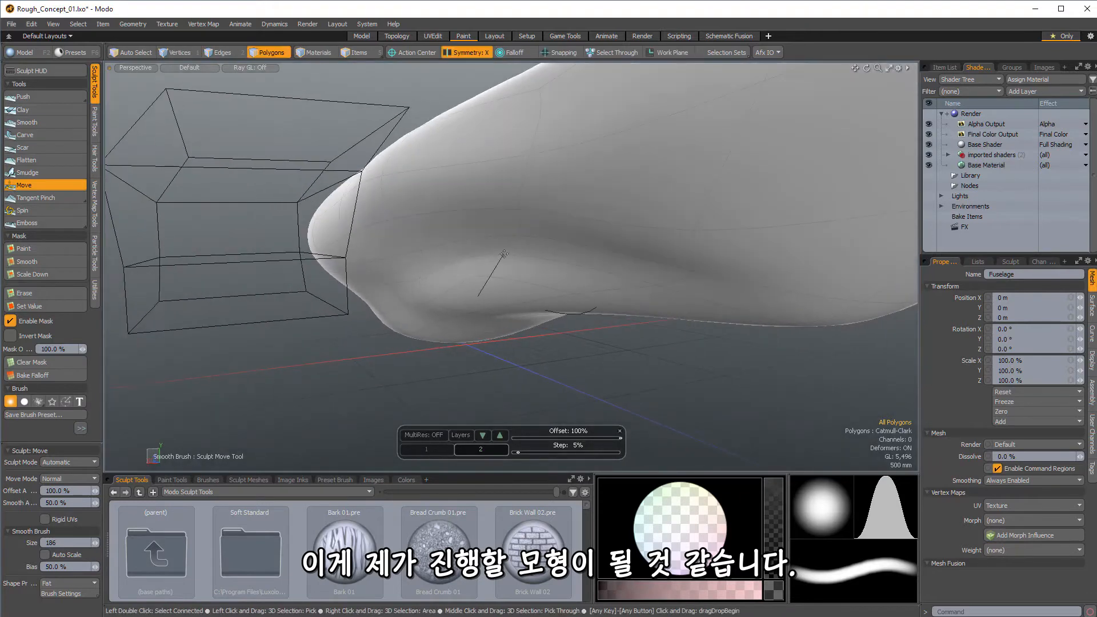
{"action": "mouse_move", "coordinate": [468, 223]}
{"action": "left_mouse_down", "text": "alt"}
{"action": "mouse_move", "coordinate": [774, 213]}
{"action": "mouse_move", "coordinate": [816, 332]}
{"action": "mouse_move", "coordinate": [500, 309]}
{"action": "mouse_move", "coordinate": [491, 175]}
{"action": "left_mouse_up", "text": "alt"}
{"action": "key", "text": "space"}
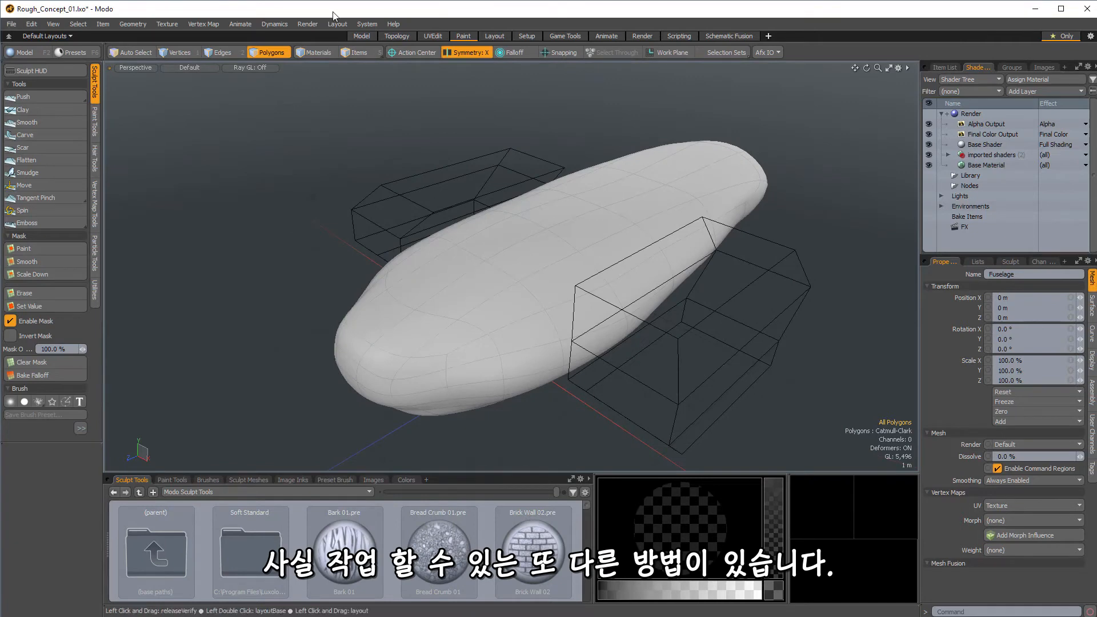
Return to the Model workspace and add a new mesh item to the scene
{"action": "left_click", "coordinate": [361, 36]}
{"action": "left_click_drag", "start_coordinate": [640, 188], "coordinate": [740, 169], "text": "alt"}
{"action": "key", "text": "n"}
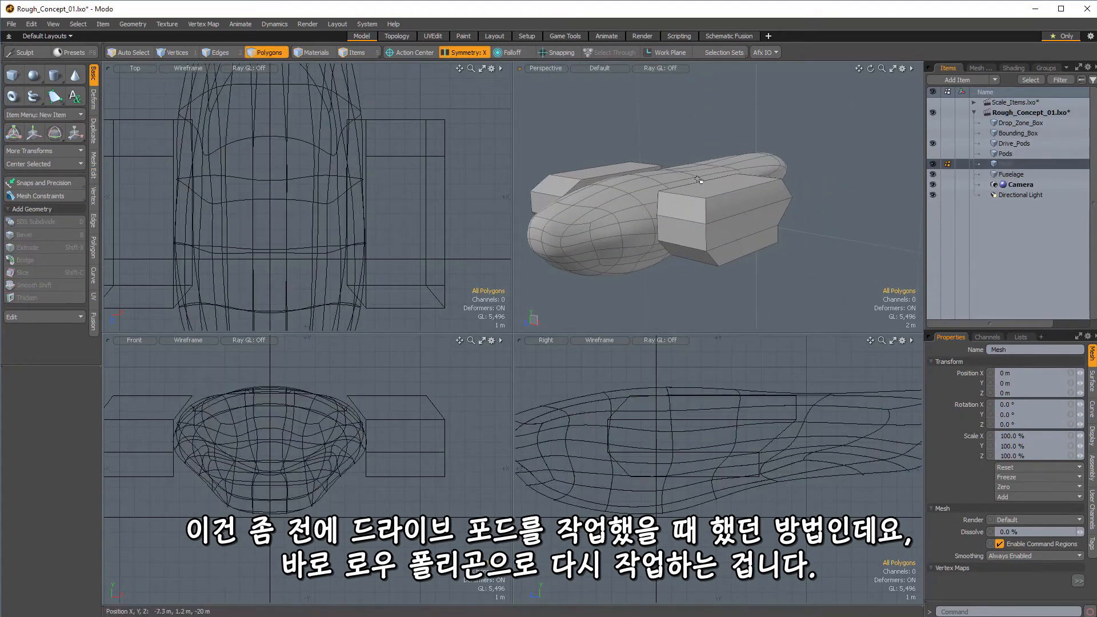
Turn symmetry off and draw a cube primitive enclosing the fuselage, about 12.4 m wide, 8.6 m high and 32.5 m long
{"action": "left_click_drag", "start_coordinate": [683, 235], "coordinate": [752, 222], "text": "alt"}
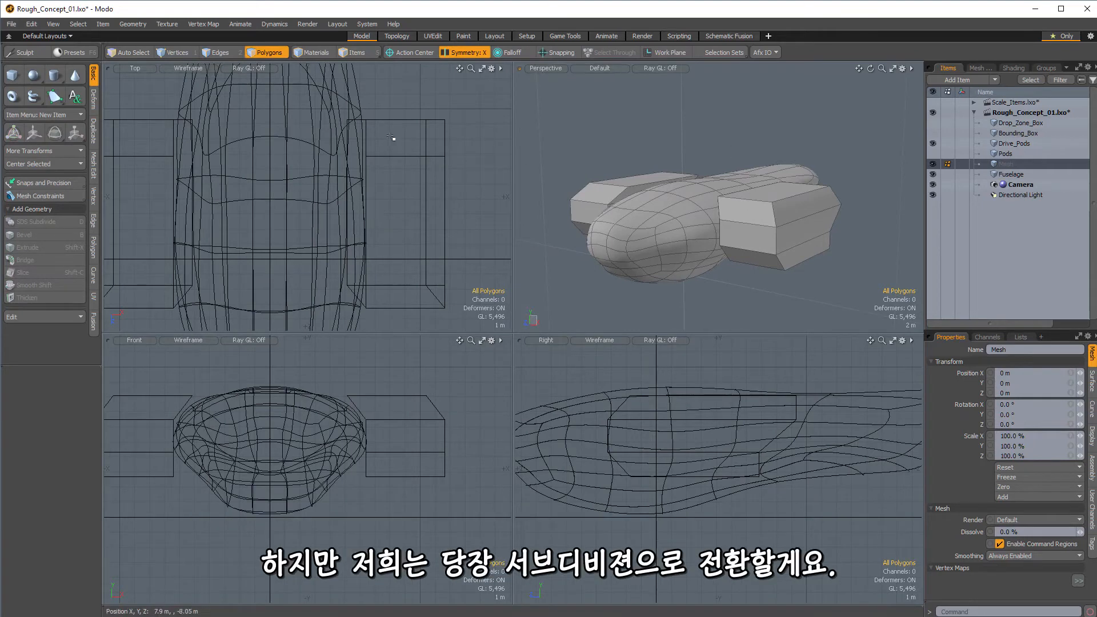
{"action": "left_click", "coordinate": [12, 74]}
{"action": "left_click_drag", "start_coordinate": [434, 209], "coordinate": [398, 208], "text": "ctrl+alt"}
{"action": "left_click", "coordinate": [469, 54]}
{"action": "left_click_drag", "start_coordinate": [400, 286], "coordinate": [372, 286], "text": "ctrl+alt"}
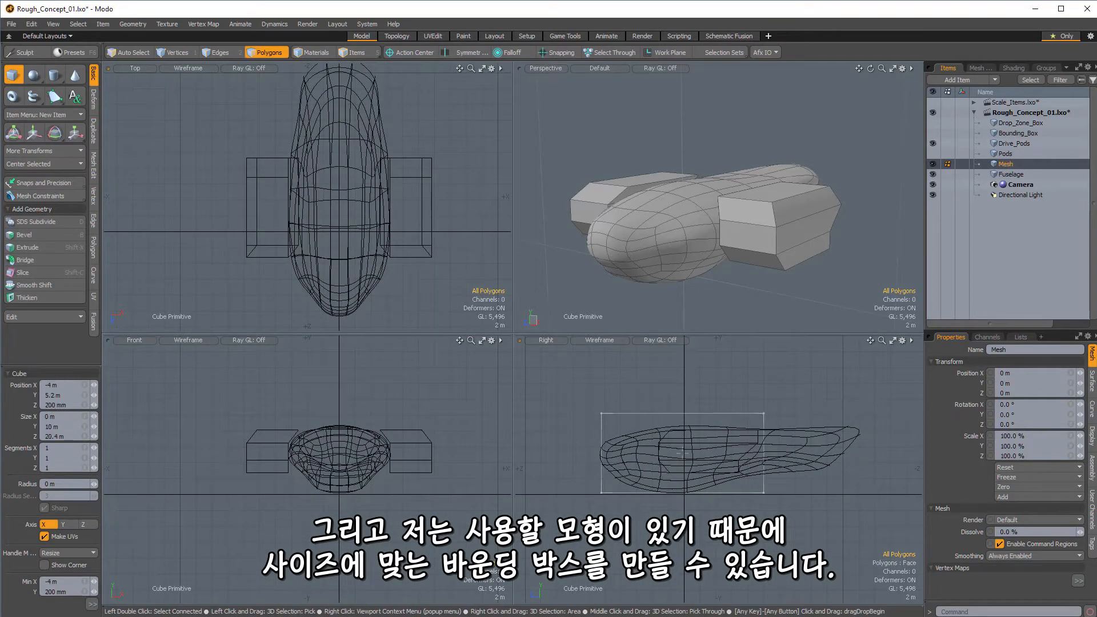
{"action": "left_click_drag", "start_coordinate": [763, 412], "coordinate": [857, 425]}
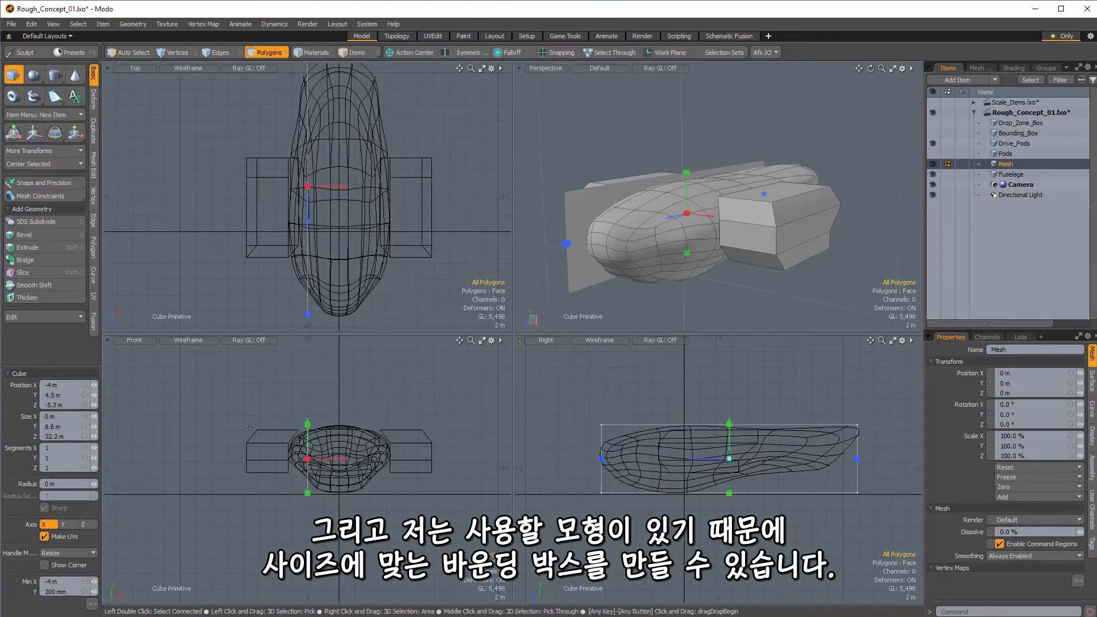
{"action": "left_click_drag", "start_coordinate": [311, 458], "coordinate": [388, 458]}
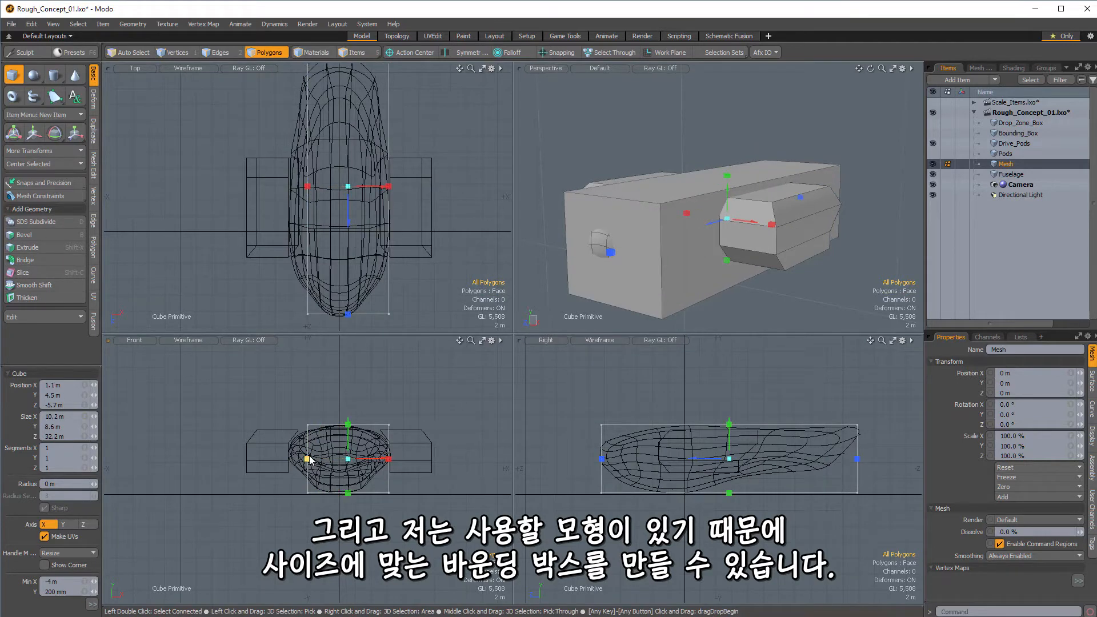
{"action": "left_click_drag", "start_coordinate": [306, 458], "coordinate": [290, 458]}
Set the cube's segments to 3 on the X, Y and Z axes and finish the primitive
{"action": "left_click_drag", "start_coordinate": [743, 243], "coordinate": [257, 200], "text": "alt"}
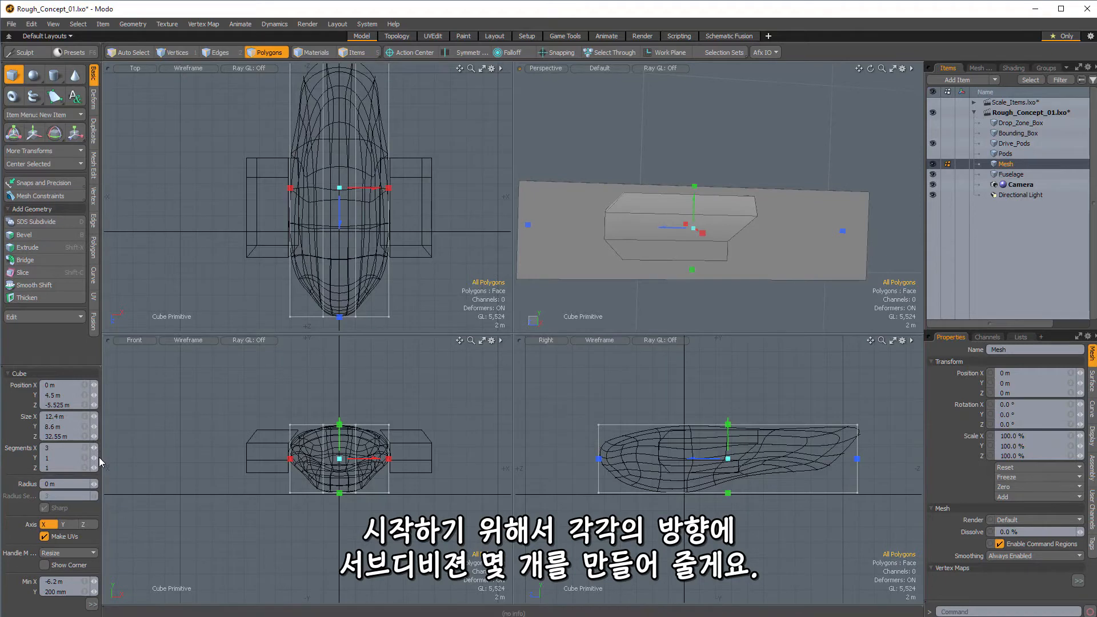
{"action": "mouse_move", "coordinate": [98, 458]}
{"action": "left_mouse_down"}
{"action": "mouse_move", "coordinate": [100, 468]}
{"action": "mouse_move", "coordinate": [101, 457]}
{"action": "left_mouse_up"}
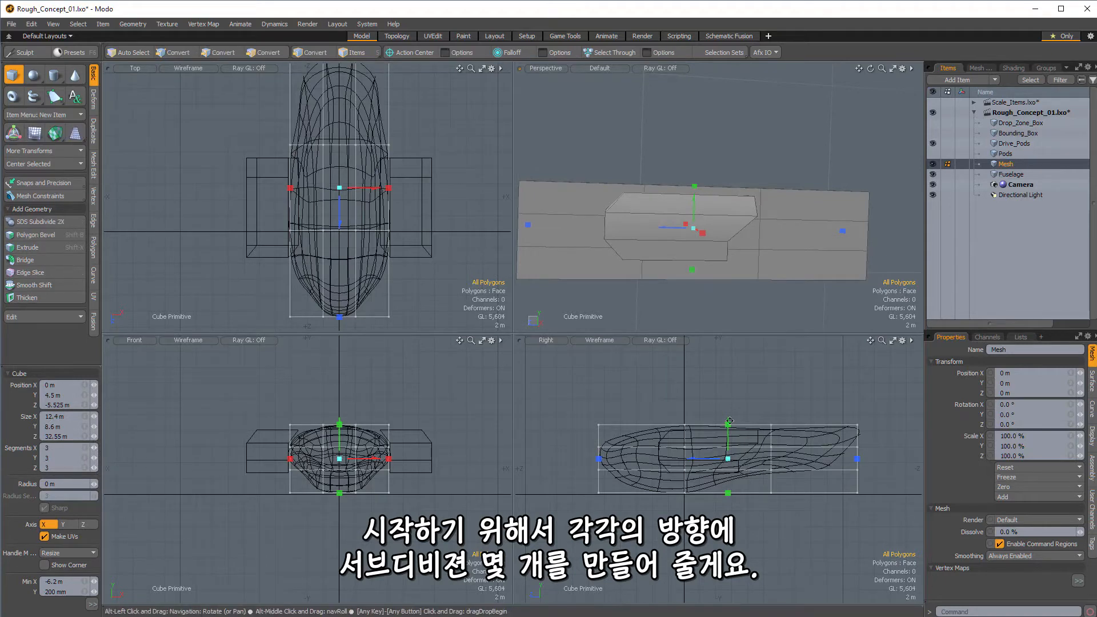
{"action": "left_click_drag", "start_coordinate": [788, 245], "coordinate": [758, 278], "text": "alt"}
{"action": "key", "text": "q"}
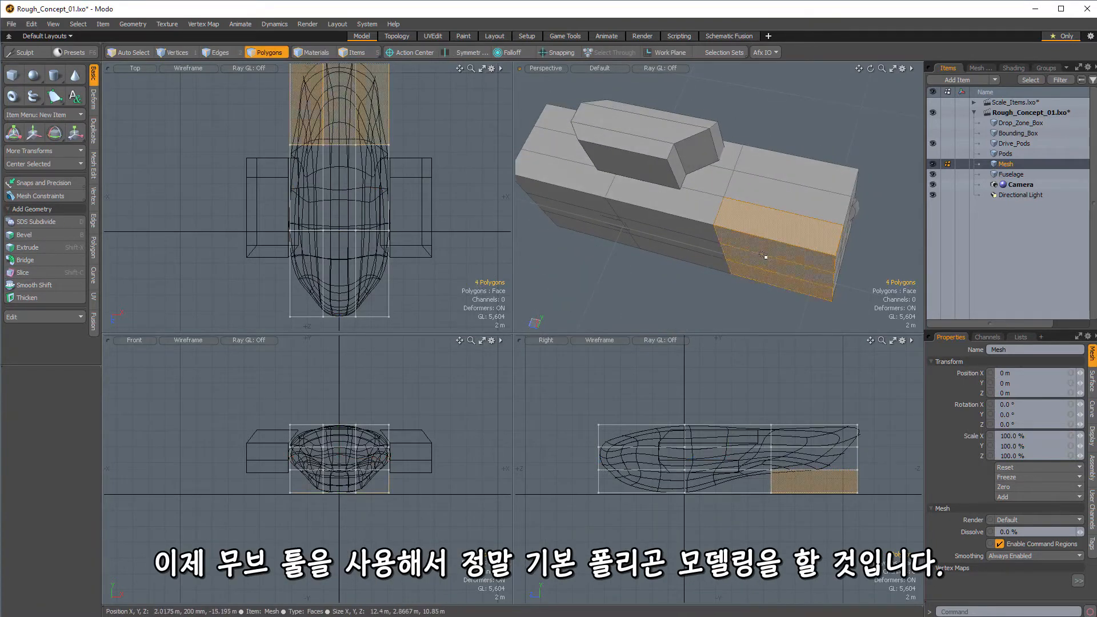
{"action": "key", "text": "w"}
{"action": "left_click_drag", "start_coordinate": [816, 457], "coordinate": [816, 437]}
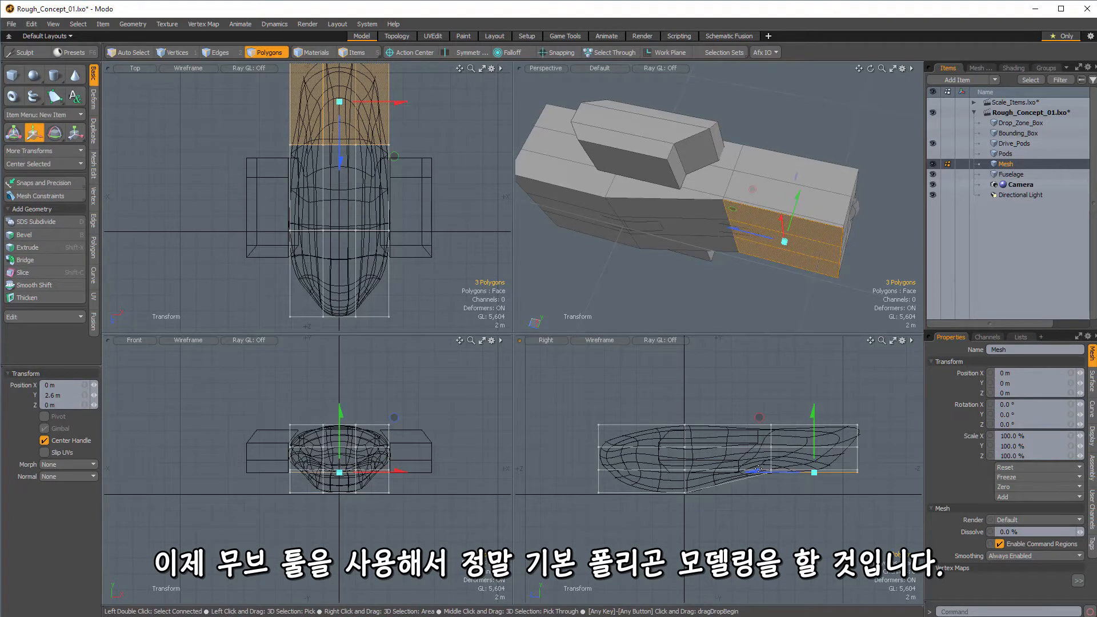
{"action": "left_click_drag", "start_coordinate": [749, 226], "coordinate": [719, 266], "text": "alt"}
{"action": "left_click_drag", "start_coordinate": [761, 189], "coordinate": [597, 207], "text": "alt"}
{"action": "key", "text": "ctrl+z"}
Select only the three rear underside polygons of the box and raise them to follow the fuselage's tail
{"action": "key", "text": "q"}
{"action": "left_click", "coordinate": [737, 243], "text": "shift"}
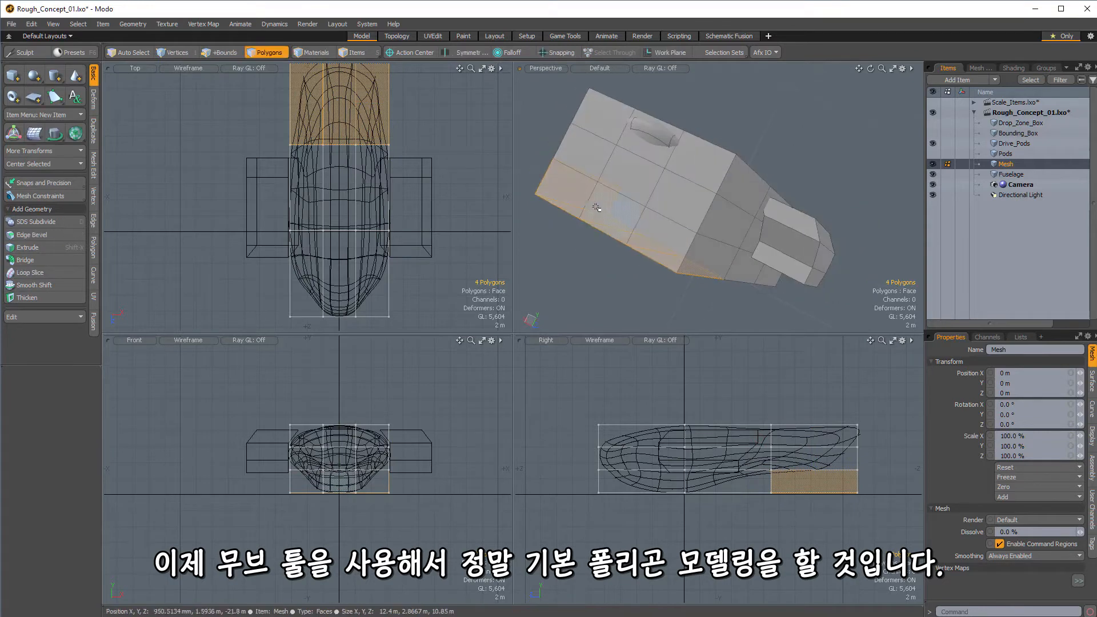
{"action": "key", "text": "w"}
{"action": "left_click_drag", "start_coordinate": [688, 269], "coordinate": [860, 200], "text": "alt"}
{"action": "key", "text": "q"}
{"action": "key", "text": "w"}
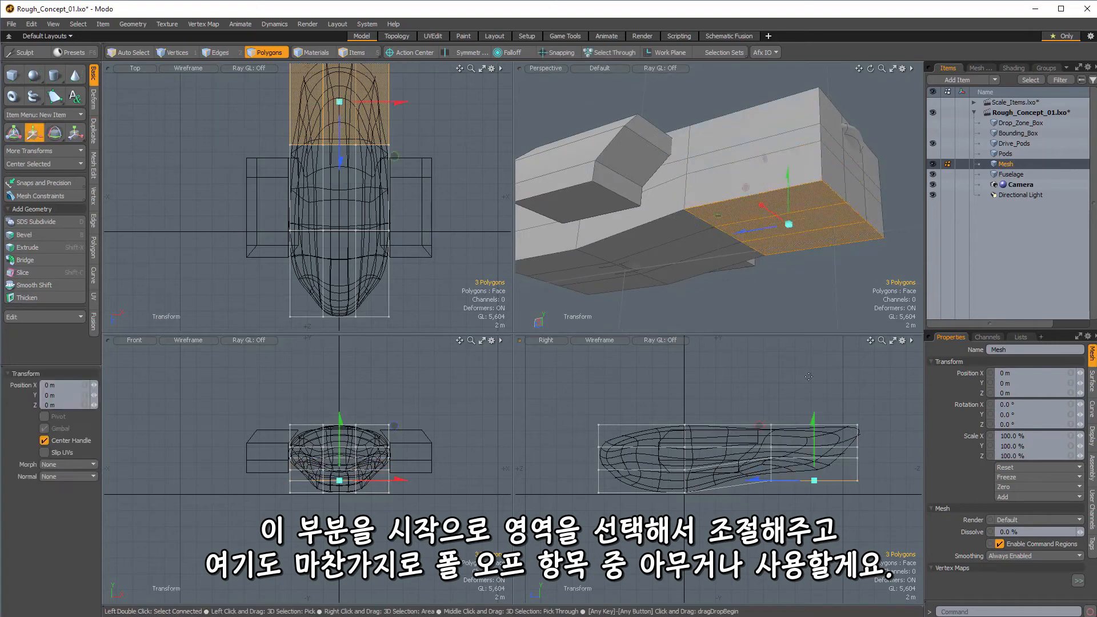
{"action": "left_click_drag", "start_coordinate": [813, 423], "coordinate": [855, 409]}
{"action": "key", "text": "q"}
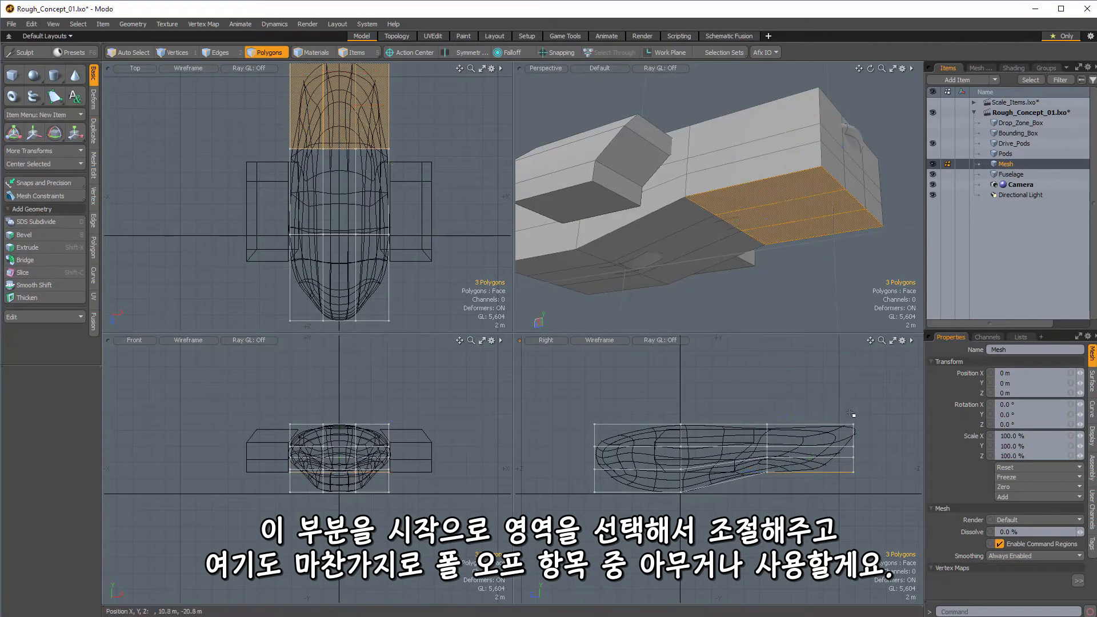
Select the rear-end vertices and move them forward about 2.6 m with a Linear falloff so the lower ones shift most
{"action": "key", "text": "1"}
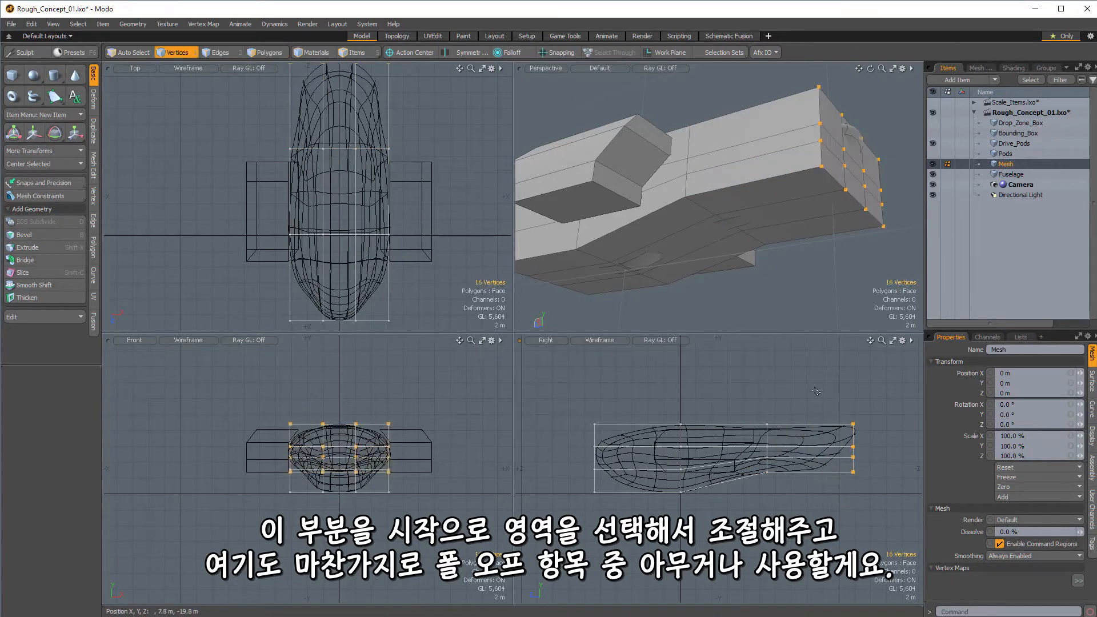
{"action": "key", "text": "w"}
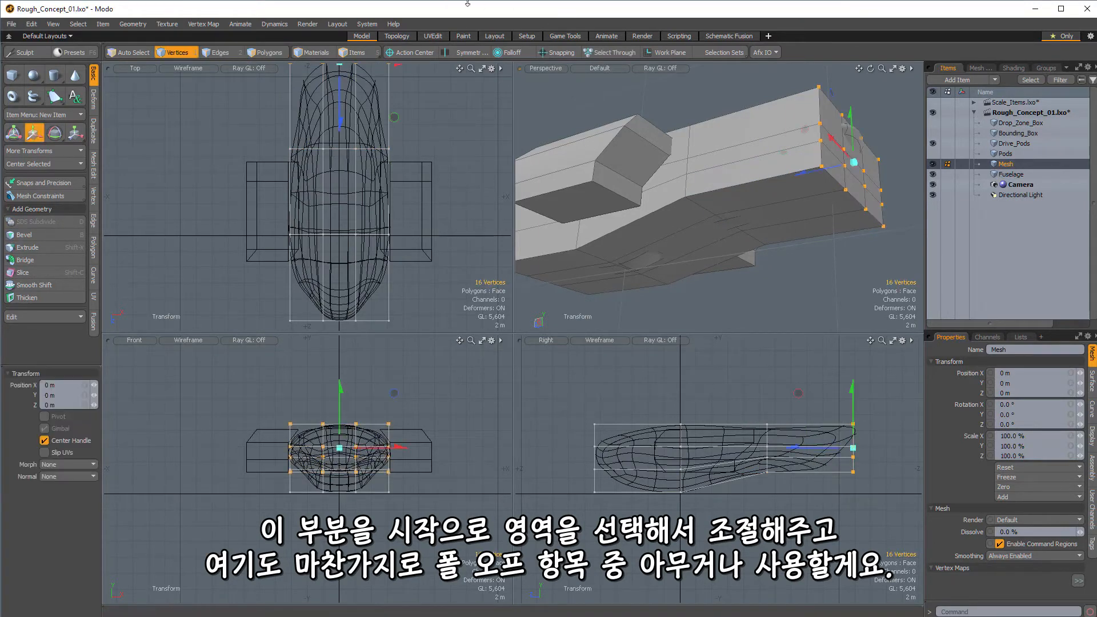
{"action": "left_click", "coordinate": [522, 53]}
{"action": "left_click", "coordinate": [520, 71]}
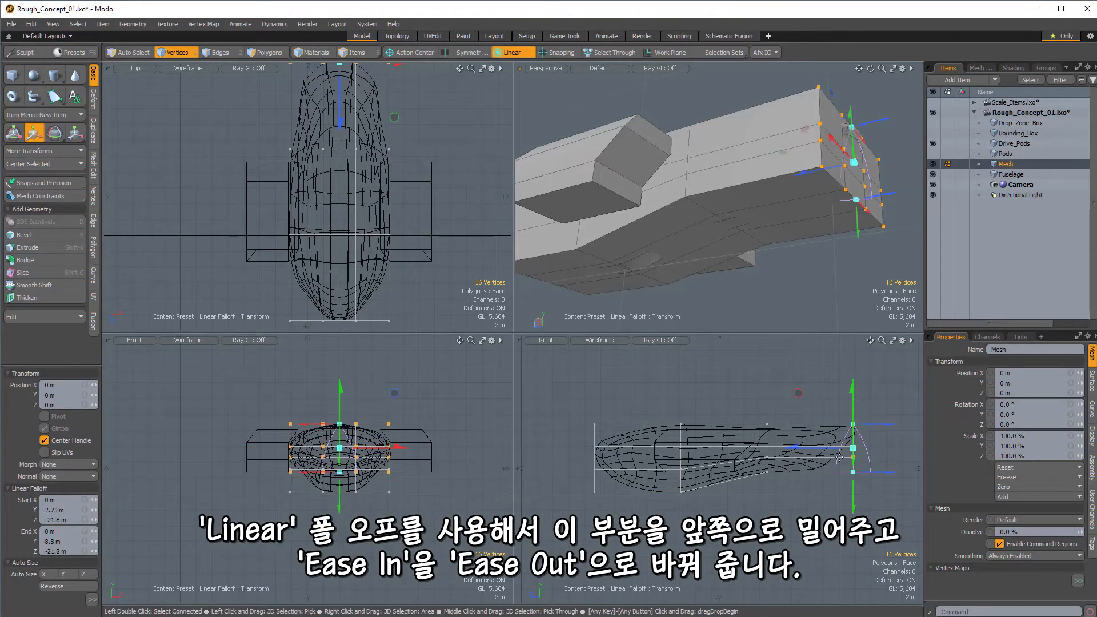
{"action": "left_click_drag", "start_coordinate": [795, 456], "coordinate": [835, 449]}
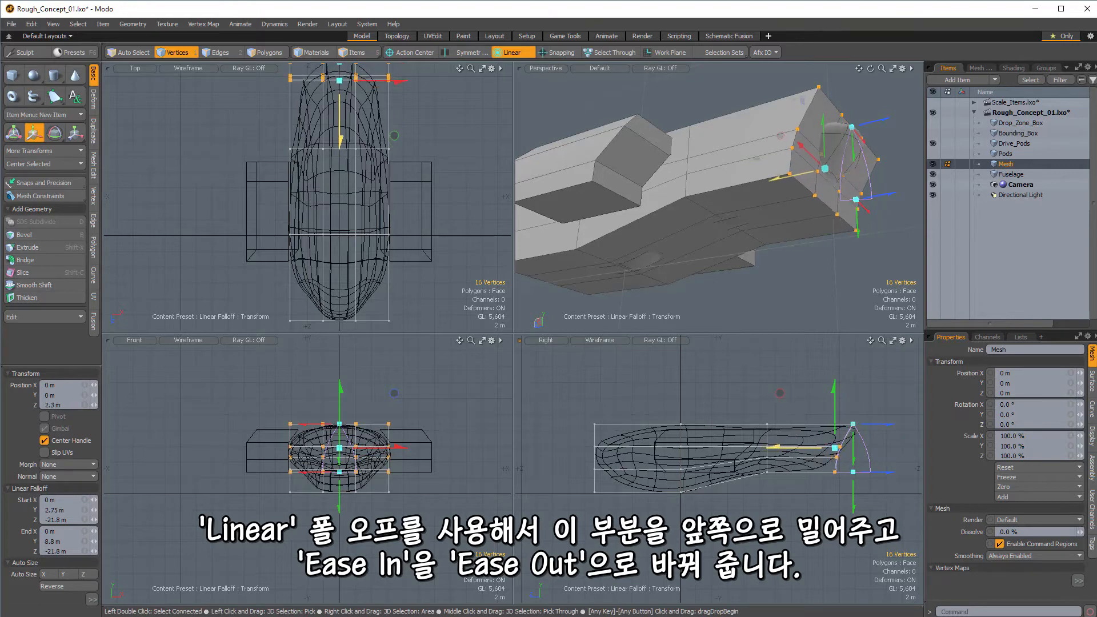
Change the linear falloff's shape preset to Ease-Out and pull the rear-end vertices slightly farther forward
{"action": "left_click", "coordinate": [92, 600]}
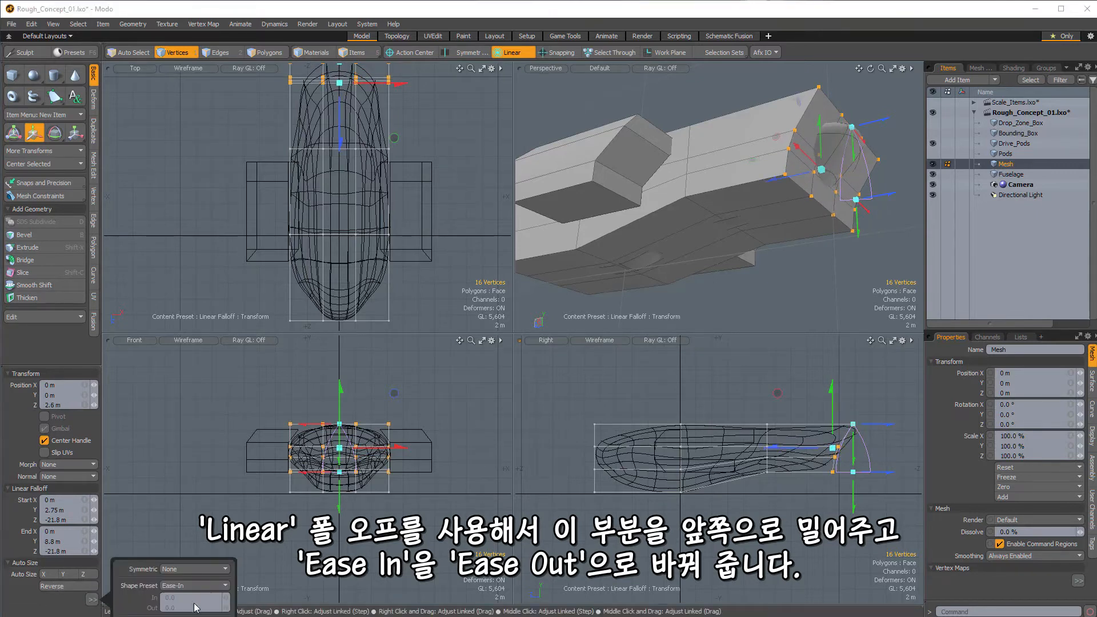
{"action": "left_click", "coordinate": [187, 582]}
{"action": "left_click", "coordinate": [195, 593]}
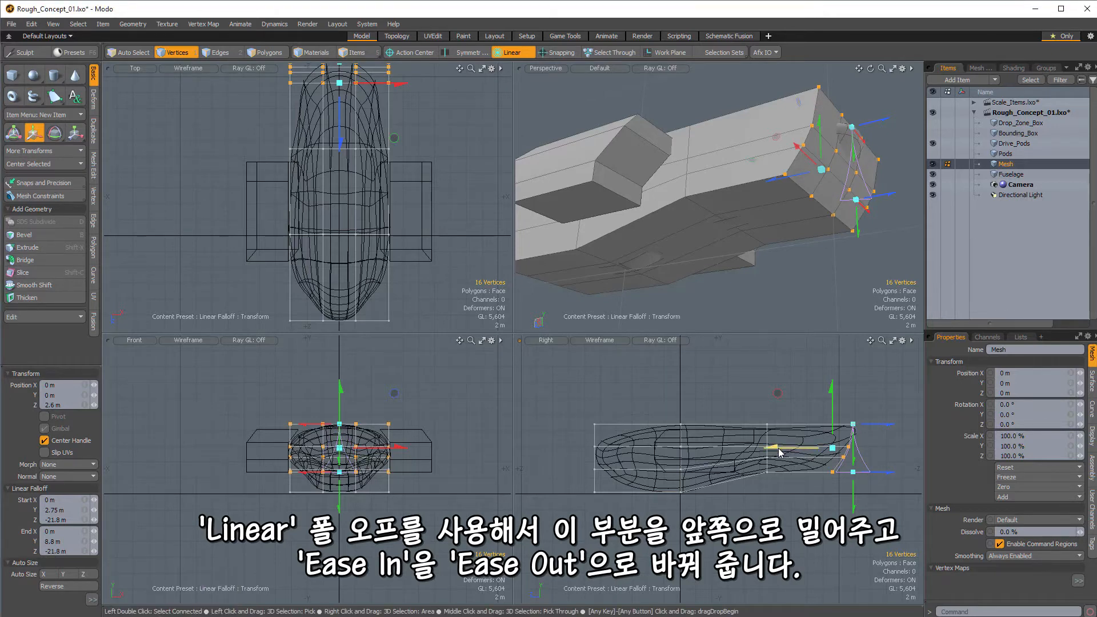
{"action": "left_click_drag", "start_coordinate": [780, 452], "coordinate": [769, 452]}
{"action": "key", "text": "space"}
Clear the falloff and pull the four upper and four lower front vertices backward, moving the lower row about 3 m
{"action": "left_click_drag", "start_coordinate": [771, 391], "coordinate": [793, 396], "text": "alt"}
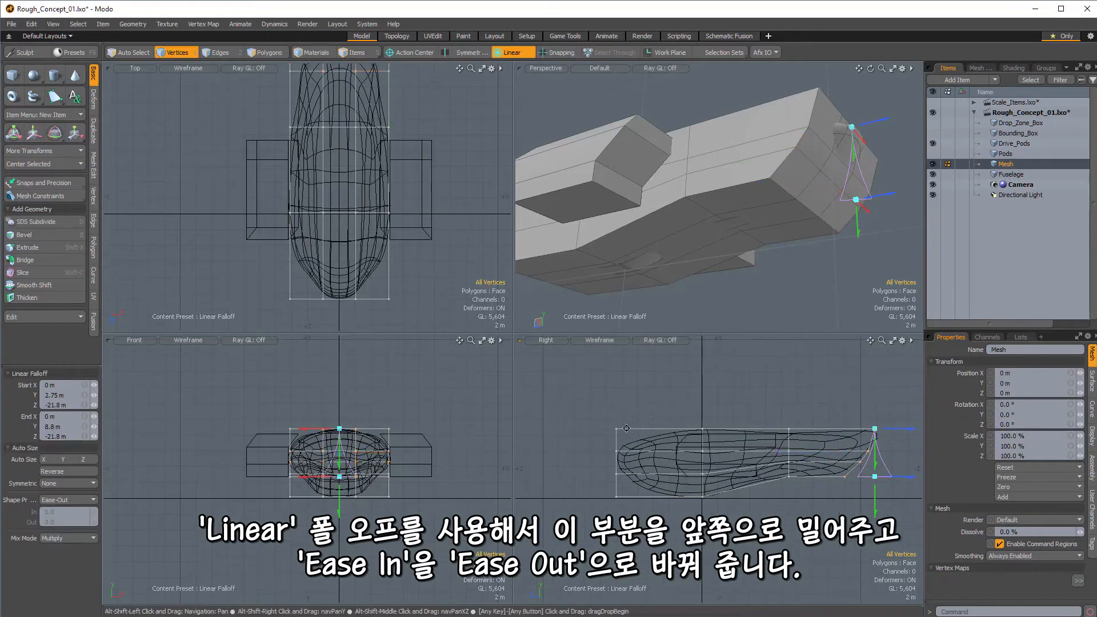
{"action": "key", "text": "space"}
{"action": "key", "text": "space"}
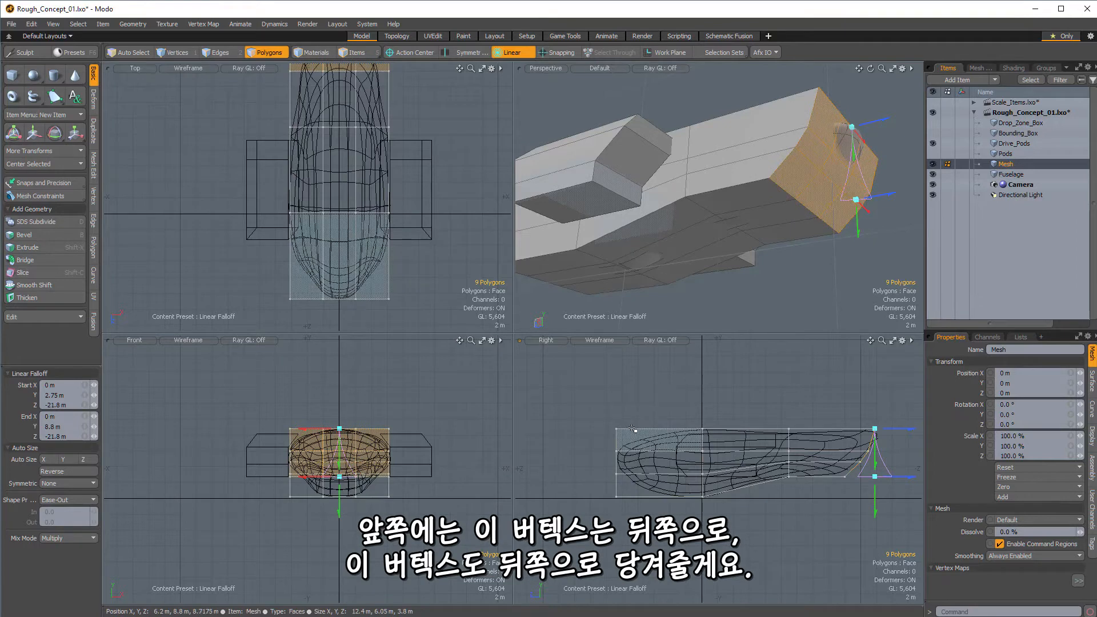
{"action": "key", "text": "Escape"}
{"action": "key", "text": "space"}
{"action": "key", "text": "space"}
{"action": "key", "text": "1"}
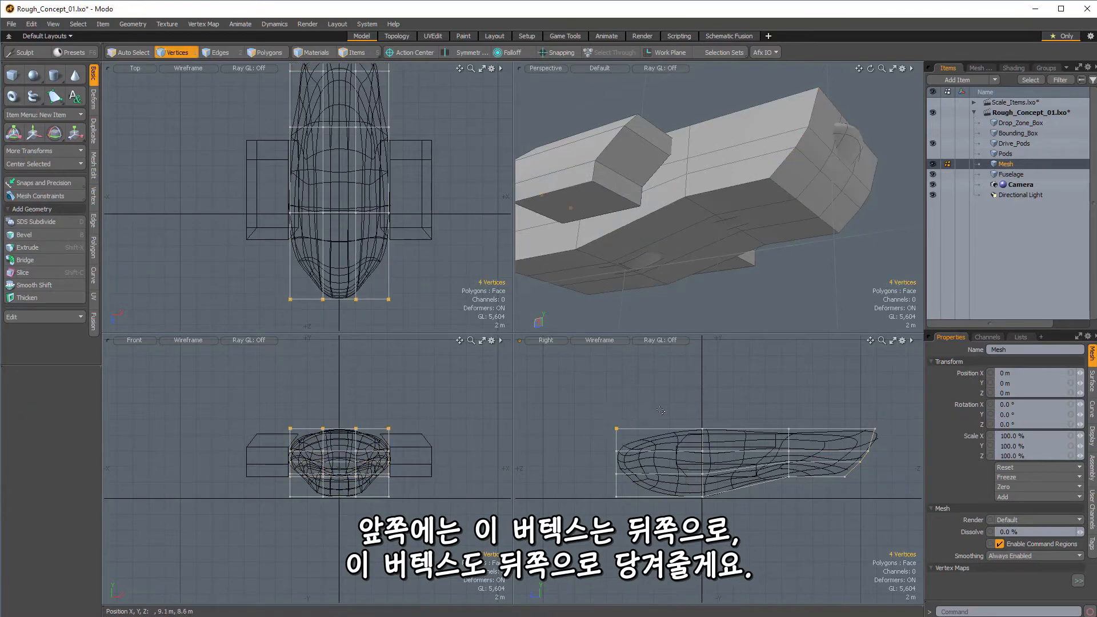
{"action": "key", "text": "w"}
{"action": "key", "text": "space"}
{"action": "key", "text": "w"}
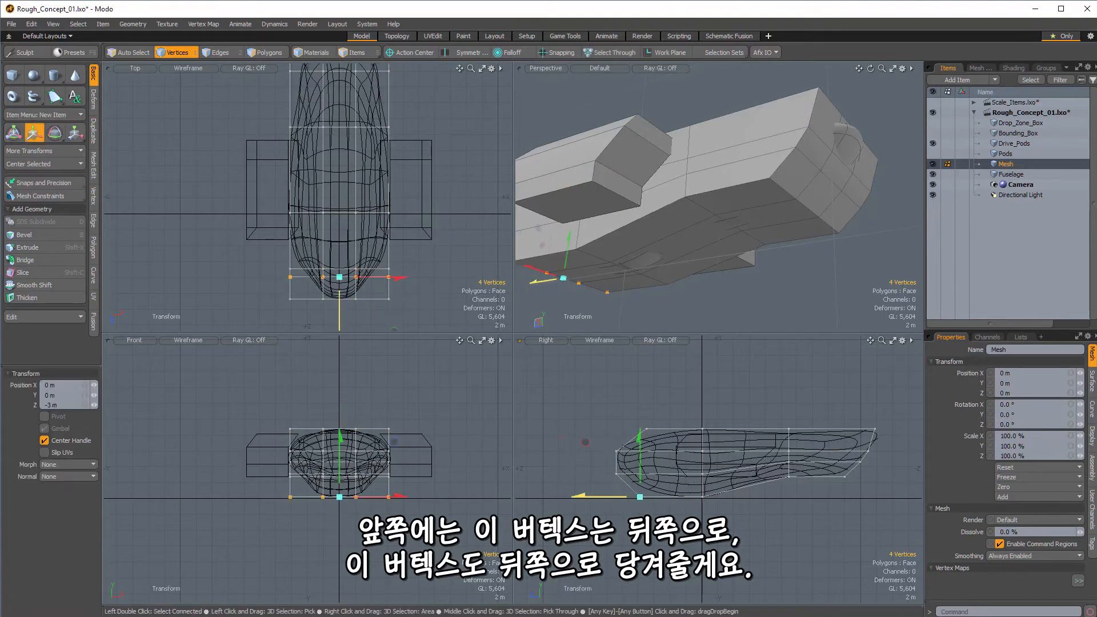
Turn on X symmetry and pull the nose's outer vertical edges backward to taper the front
{"action": "left_click_drag", "start_coordinate": [674, 189], "coordinate": [566, 87], "text": "alt"}
{"action": "key", "text": "space"}
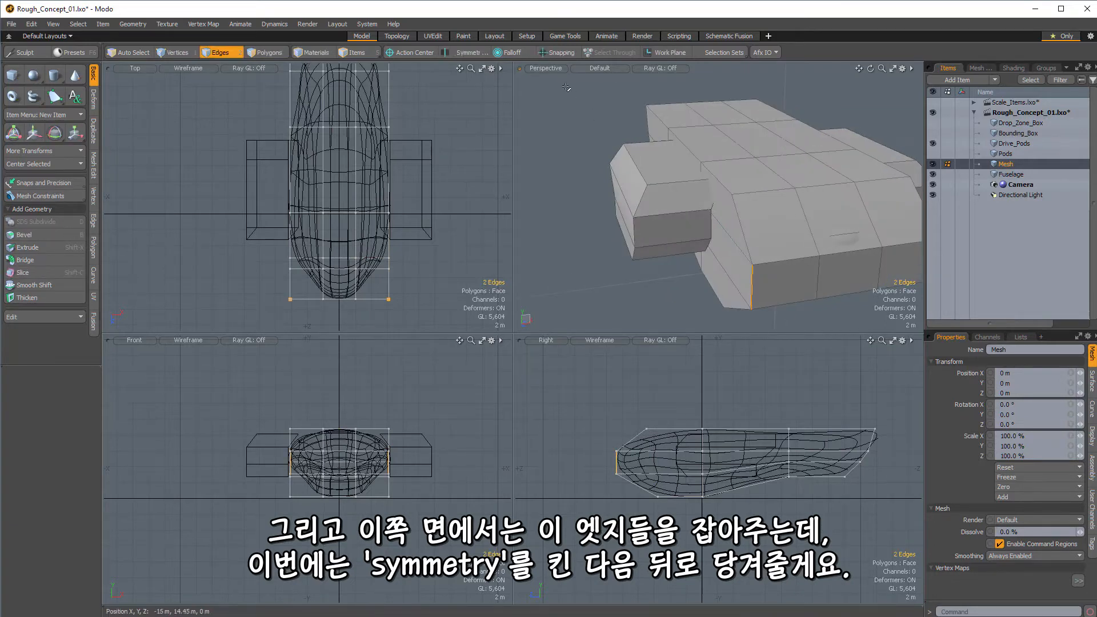
{"action": "left_click", "coordinate": [469, 57]}
{"action": "left_click_drag", "start_coordinate": [760, 160], "coordinate": [731, 194], "text": "alt"}
{"action": "key", "text": "w"}
{"action": "left_click_drag", "start_coordinate": [909, 188], "coordinate": [846, 238], "text": "alt"}
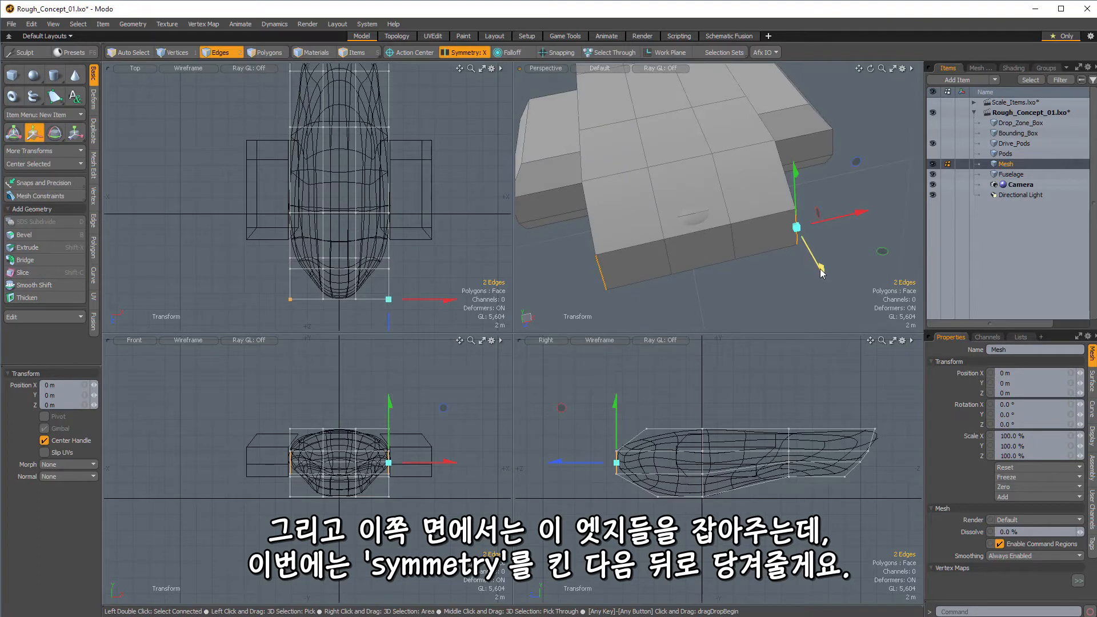
{"action": "left_click_drag", "start_coordinate": [821, 273], "coordinate": [663, 269]}
{"action": "key", "text": "space"}
Move the six side edges behind the tapered nose backward about 2.4 m
{"action": "key", "text": "w"}
{"action": "left_click", "coordinate": [601, 461]}
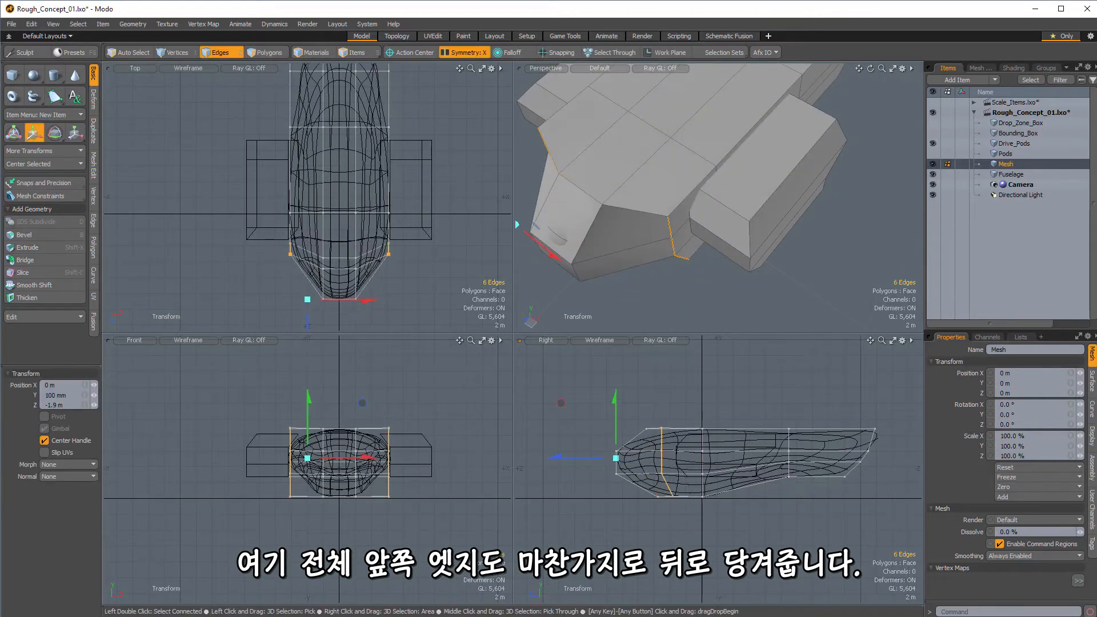
{"action": "left_click_drag", "start_coordinate": [603, 459], "coordinate": [621, 459]}
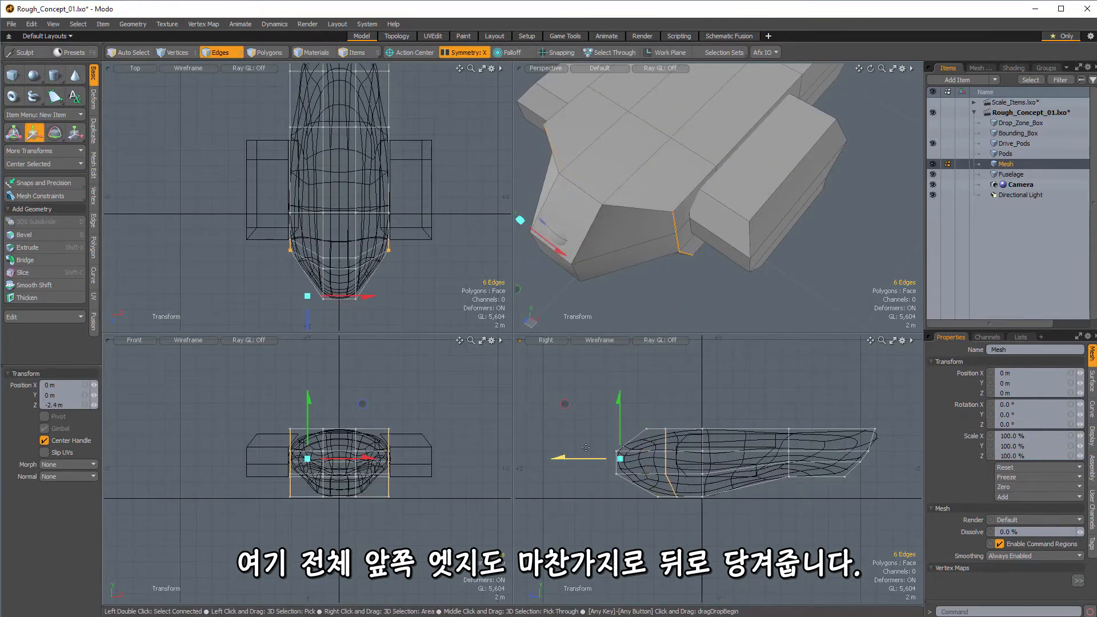
{"action": "key", "text": "space"}
Lower the six upper side edges running along the hull by about 2.2 m
{"action": "left_click_drag", "start_coordinate": [657, 189], "coordinate": [785, 107], "text": "alt"}
{"action": "key", "text": "w"}
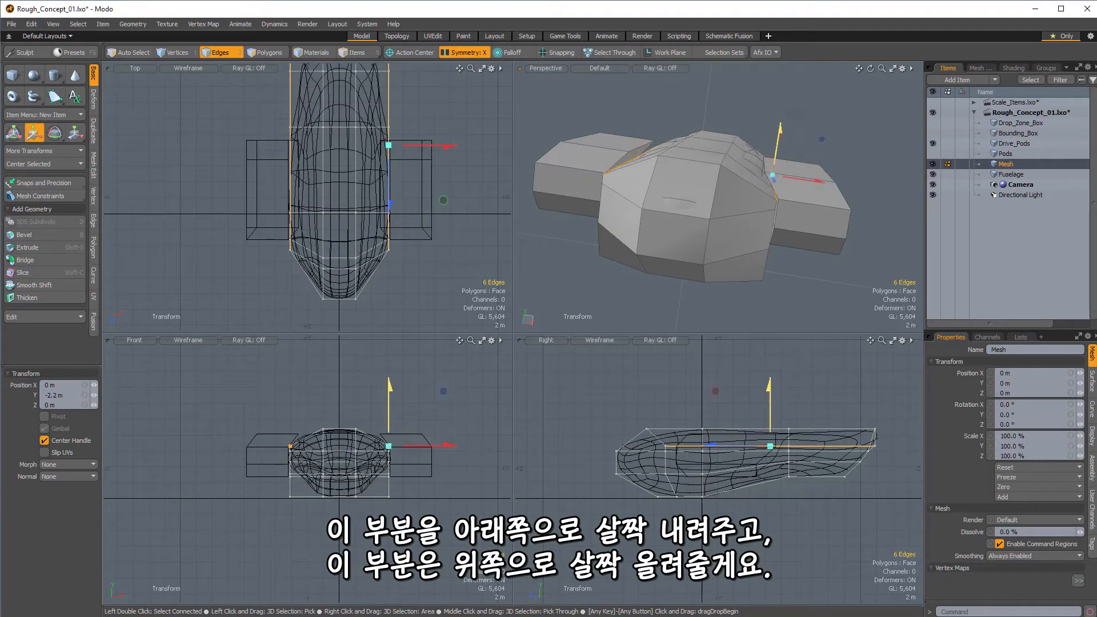
{"action": "left_click_drag", "start_coordinate": [780, 131], "coordinate": [771, 103], "text": "alt"}
{"action": "key", "text": "space"}
{"action": "key", "text": "Escape"}
Raise the lower side edges along the hull's underside slightly with the Move tool
{"action": "left_click_drag", "start_coordinate": [635, 234], "coordinate": [667, 190], "text": "alt"}
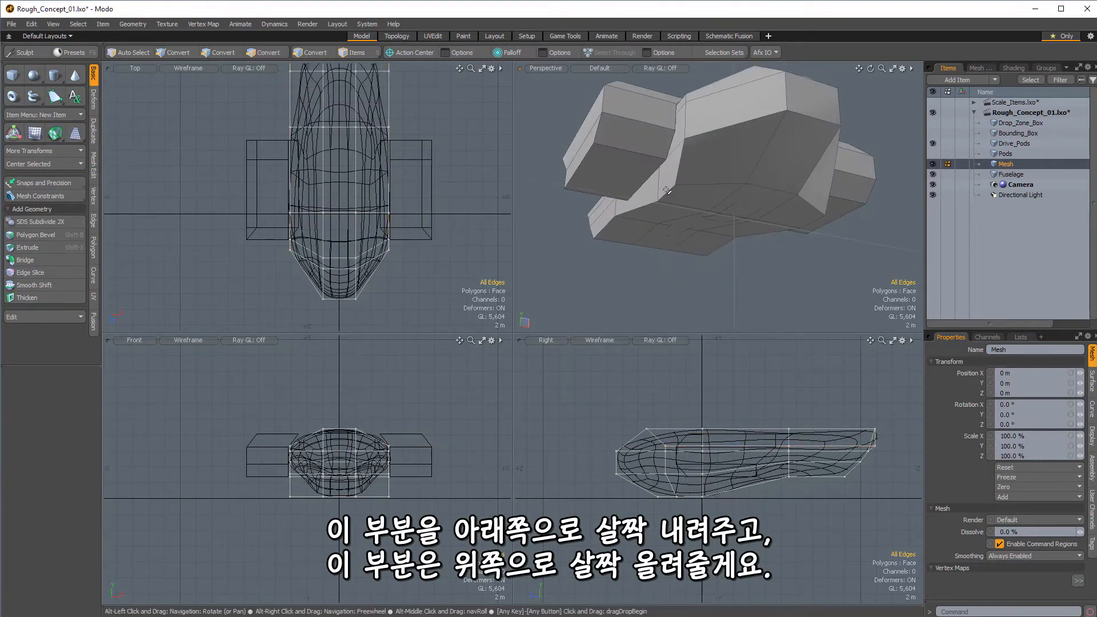
{"action": "key", "text": "w"}
{"action": "left_click_drag", "start_coordinate": [770, 200], "coordinate": [670, 206], "text": "alt"}
{"action": "key", "text": "space"}
Convert the box mesh to a subdivision surface and hide the original Fuselage mesh
{"action": "key", "text": "Tab"}
{"action": "key", "text": "Escape"}
{"action": "left_click", "coordinate": [932, 175]}
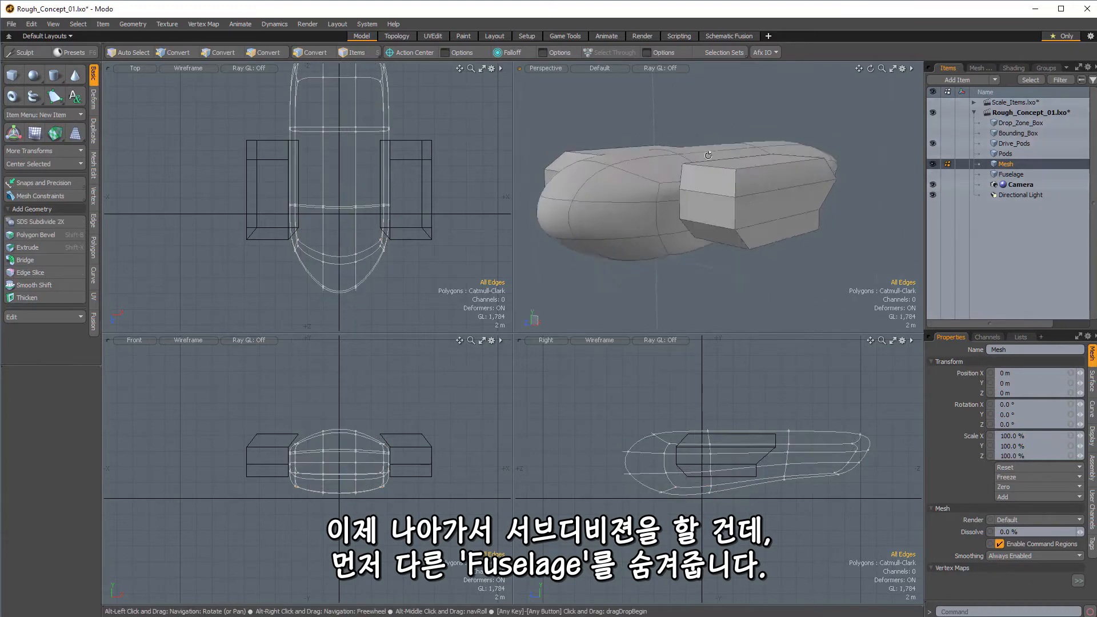
Loop Slice the tail section in Symmetry mode with a count of 2, and slice the hull's midsection as well
{"action": "left_click_drag", "start_coordinate": [737, 197], "coordinate": [681, 178], "text": "alt"}
{"action": "key", "text": "alt+c"}
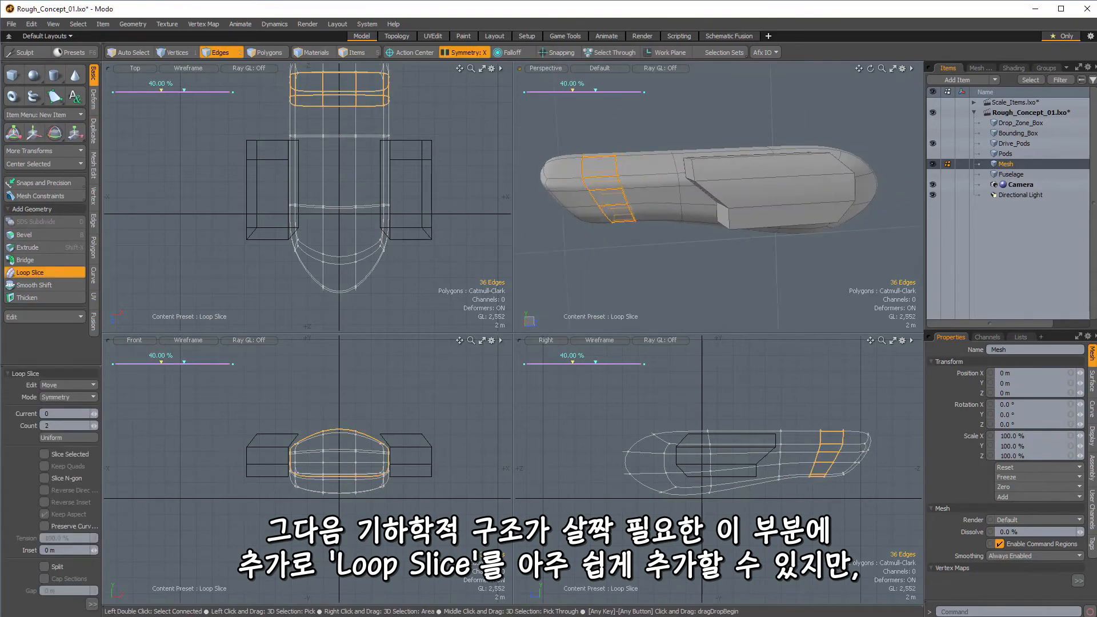
{"action": "mouse_move", "coordinate": [666, 184]}
{"action": "left_mouse_down", "text": "alt"}
{"action": "mouse_move", "coordinate": [674, 210]}
{"action": "mouse_move", "coordinate": [764, 152]}
{"action": "mouse_move", "coordinate": [750, 264]}
{"action": "mouse_move", "coordinate": [652, 211]}
{"action": "mouse_move", "coordinate": [670, 203]}
{"action": "left_mouse_up", "text": "alt"}
{"action": "key", "text": "q"}
{"action": "left_click", "coordinate": [673, 204]}
{"action": "key", "text": "alt+c"}
{"action": "key", "text": "q"}
Select the two lengthwise centre edge loops and set the mesh's Catmull-Clark Subdivision Level and Render Level to 4
{"action": "double_click", "coordinate": [652, 211]}
{"action": "left_click_drag", "start_coordinate": [670, 204], "coordinate": [694, 178], "text": "alt+shift"}
{"action": "left_click", "coordinate": [1092, 381]}
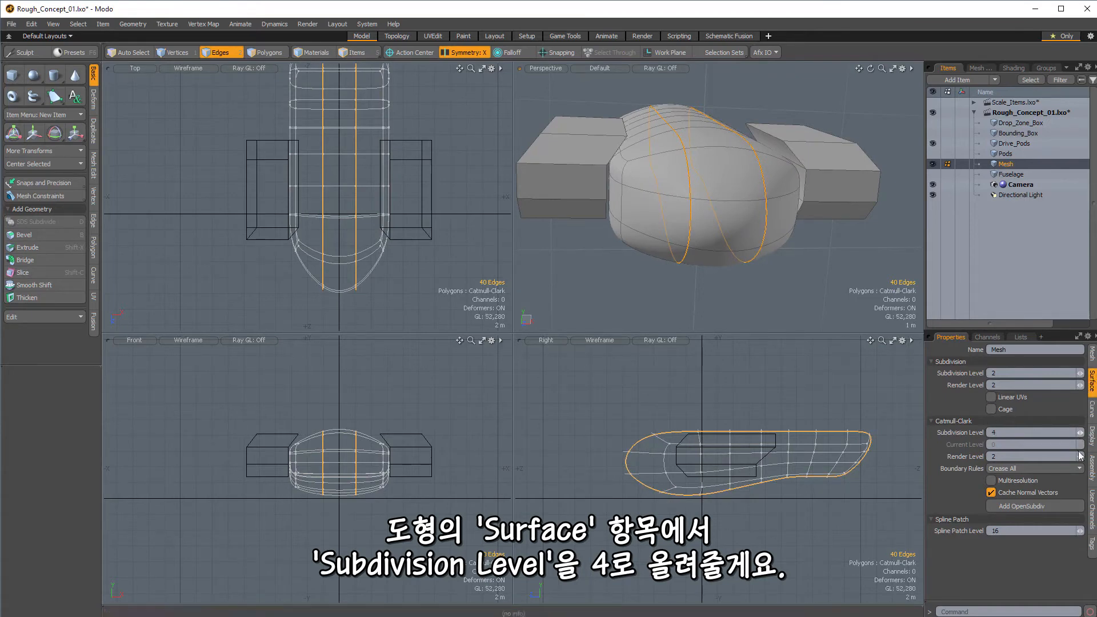
{"action": "left_click", "coordinate": [1080, 456]}
{"action": "mouse_move", "coordinate": [735, 240]}
{"action": "left_mouse_down", "text": "alt"}
{"action": "mouse_move", "coordinate": [726, 254]}
{"action": "mouse_move", "coordinate": [750, 235]}
{"action": "left_mouse_up", "text": "alt"}
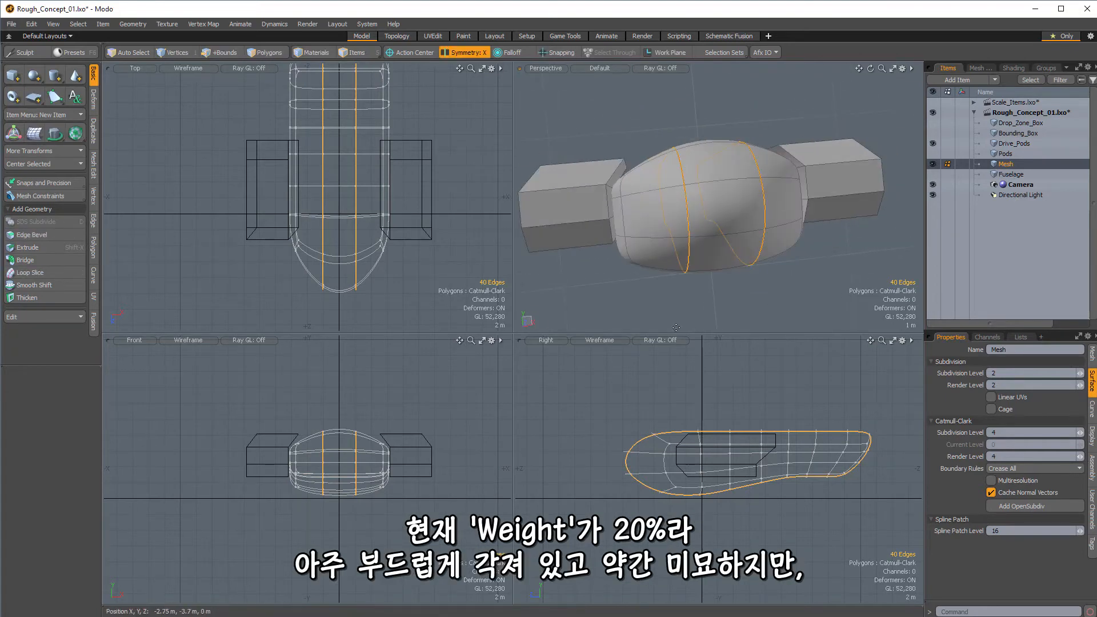
Apply an edge weight to the two lengthwise loops to sharpen them, and clear the selection
{"action": "key", "text": "shift+w"}
{"action": "left_click", "coordinate": [215, 334]}
{"action": "left_click_drag", "start_coordinate": [697, 200], "coordinate": [724, 155], "text": "alt"}
{"action": "key", "text": "q"}
{"action": "key", "text": "Escape"}
Select the polygons on both sides near the tail and reposition them symmetrically with the Move tool
{"action": "key", "text": "3"}
{"action": "key", "text": "w"}
{"action": "key", "text": "space"}
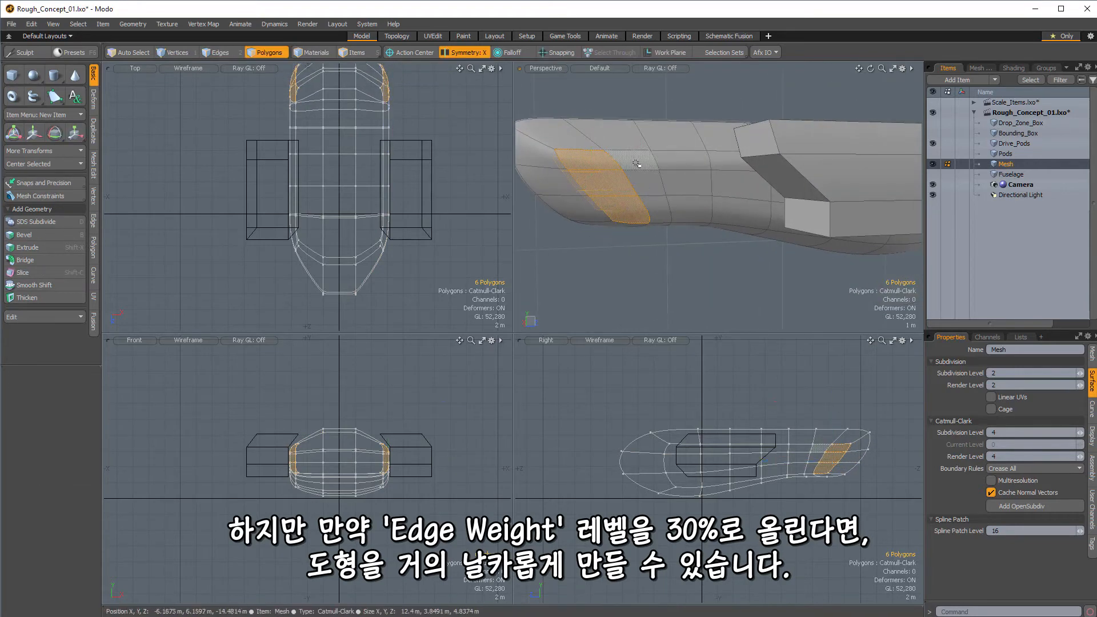
{"action": "key", "text": "w"}
Apply a 30% edge weight to the upper side edges on both sides, then move them 1.5 m inward and 900 mm up
{"action": "left_click_drag", "start_coordinate": [640, 157], "coordinate": [534, 205], "text": "alt"}
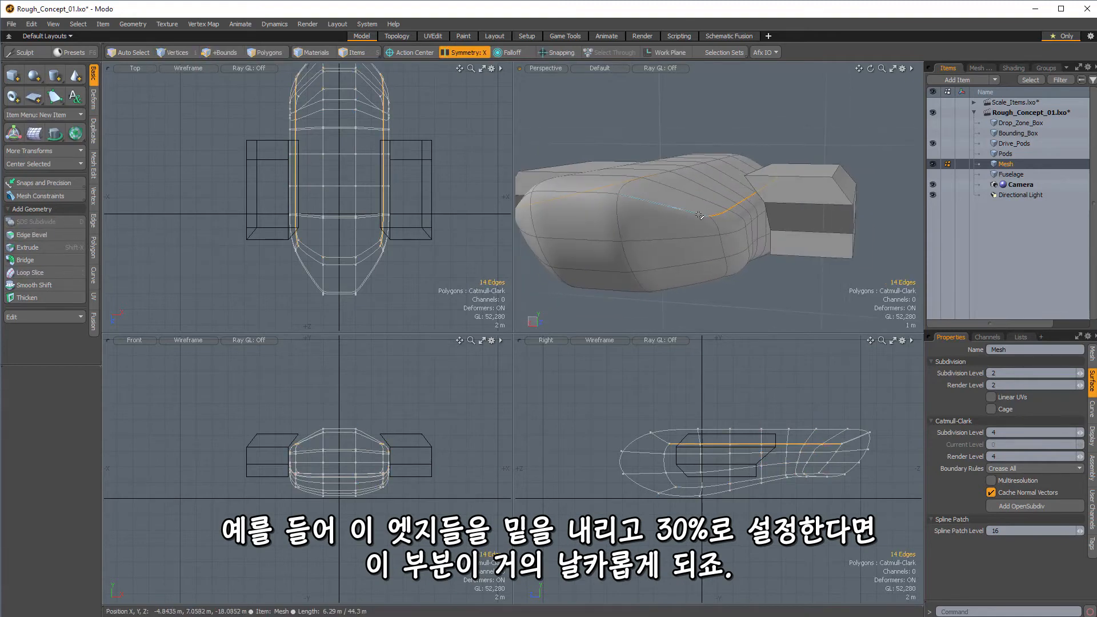
{"action": "key", "text": "shift+w"}
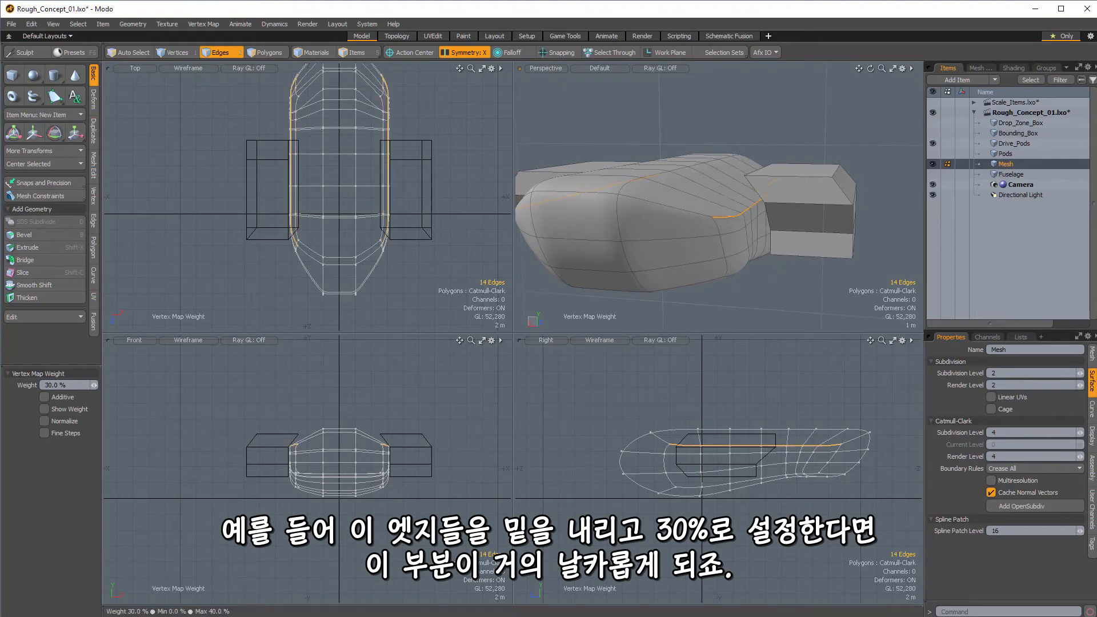
{"action": "mouse_move", "coordinate": [657, 217]}
{"action": "left_mouse_down", "text": "alt"}
{"action": "mouse_move", "coordinate": [714, 217]}
{"action": "mouse_move", "coordinate": [663, 222]}
{"action": "left_mouse_up", "text": "alt"}
{"action": "key", "text": "w"}
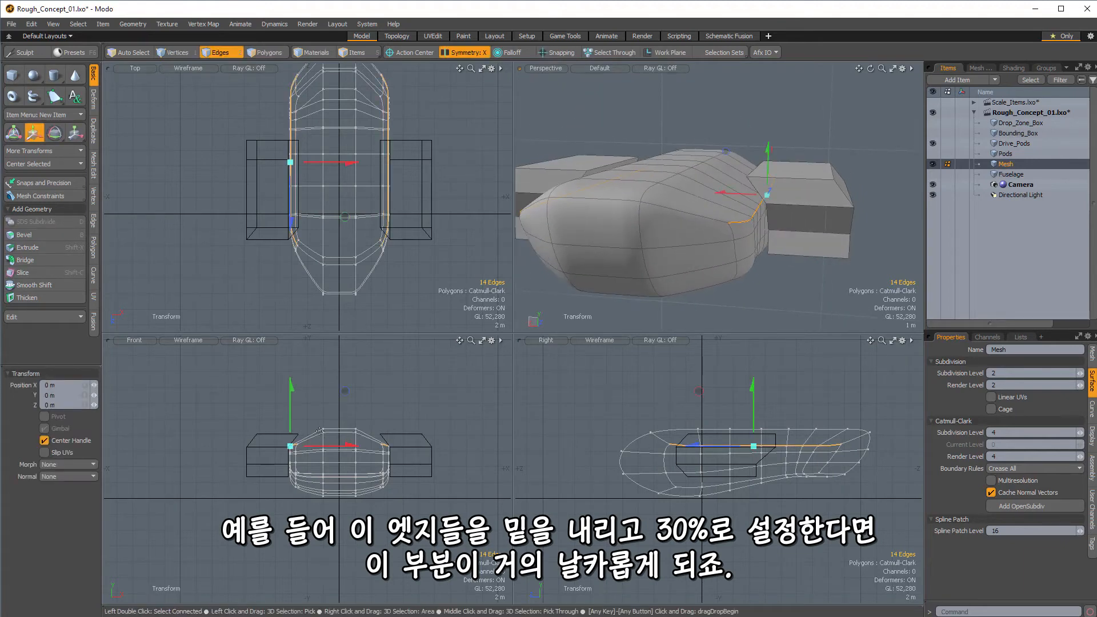
{"action": "left_click_drag", "start_coordinate": [347, 394], "coordinate": [354, 384]}
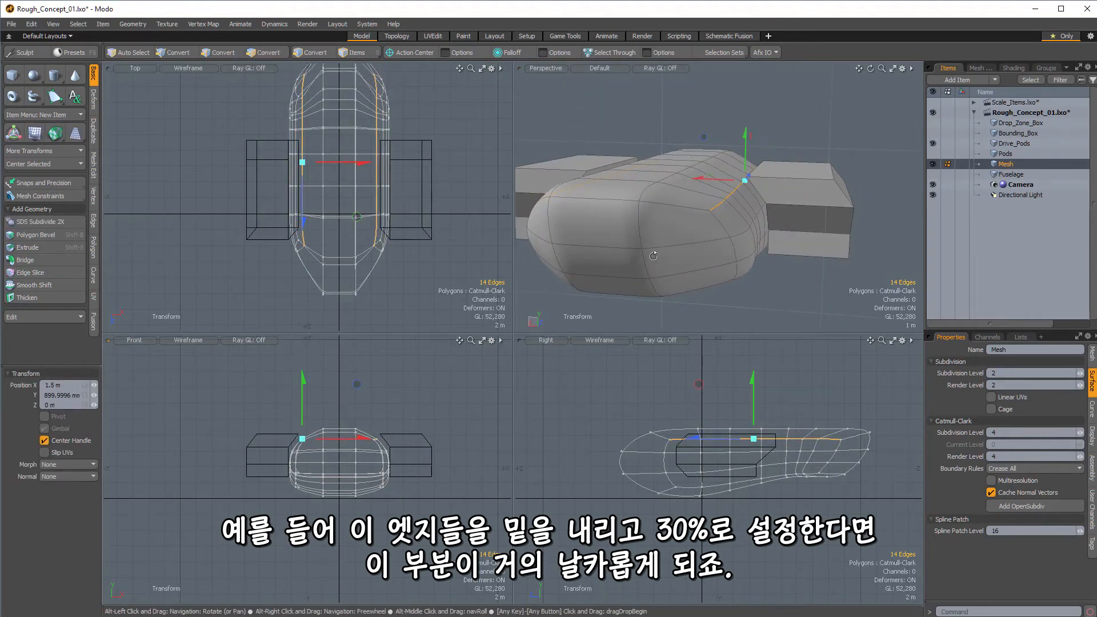
Select the edge loop around the start of the tail section and give it a 30% edge weight
{"action": "left_click_drag", "start_coordinate": [686, 189], "coordinate": [735, 199], "text": "alt"}
{"action": "double_click", "coordinate": [708, 197]}
{"action": "key", "text": "shift+w"}
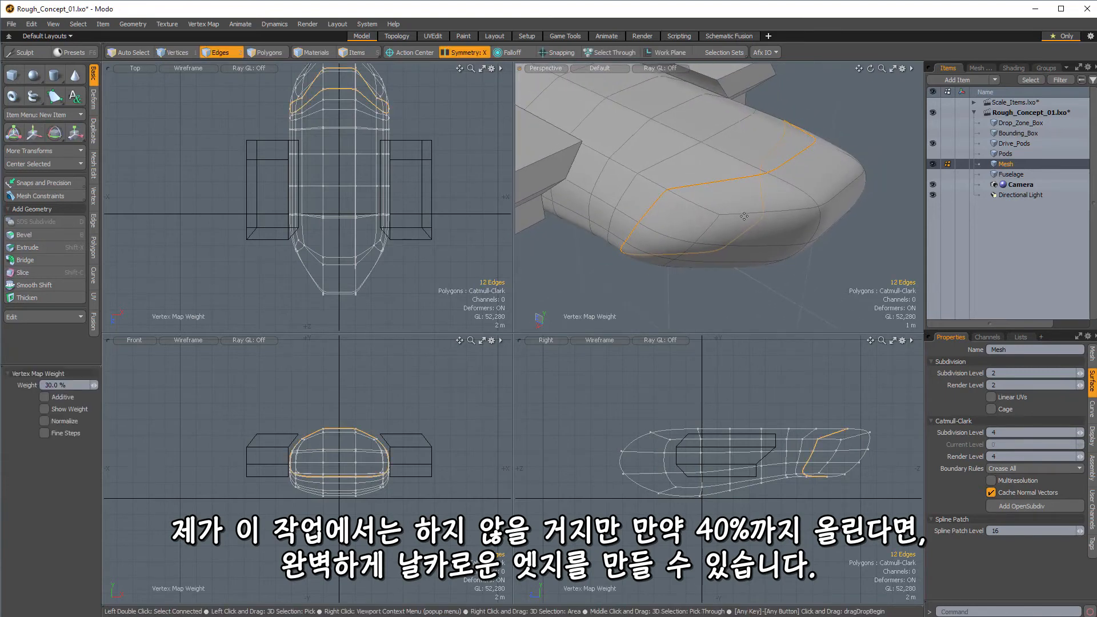
{"action": "key", "text": "space"}
Apply an edge weight to the next edge loop toward the tail tip and adjust it with Move
{"action": "double_click", "coordinate": [742, 213]}
{"action": "left_click_drag", "start_coordinate": [700, 234], "coordinate": [710, 209], "text": "alt"}
{"action": "key", "text": "shift+w"}
{"action": "key", "text": "space"}
{"action": "key", "text": "w"}
{"action": "left_click_drag", "start_coordinate": [844, 205], "coordinate": [706, 223], "text": "alt"}
Select one more edge loop by the tail section and apply an edge weight to it
{"action": "key", "text": "space"}
{"action": "double_click", "coordinate": [678, 221]}
{"action": "key", "text": "shift+w"}
{"action": "left_click_drag", "start_coordinate": [706, 240], "coordinate": [673, 210], "text": "alt"}
Select the lower edge on both sides near the tail and move the pair -620 mm in Z
{"action": "key", "text": "w"}
{"action": "key", "text": "q"}
{"action": "left_click", "coordinate": [660, 217]}
{"action": "key", "text": "w"}
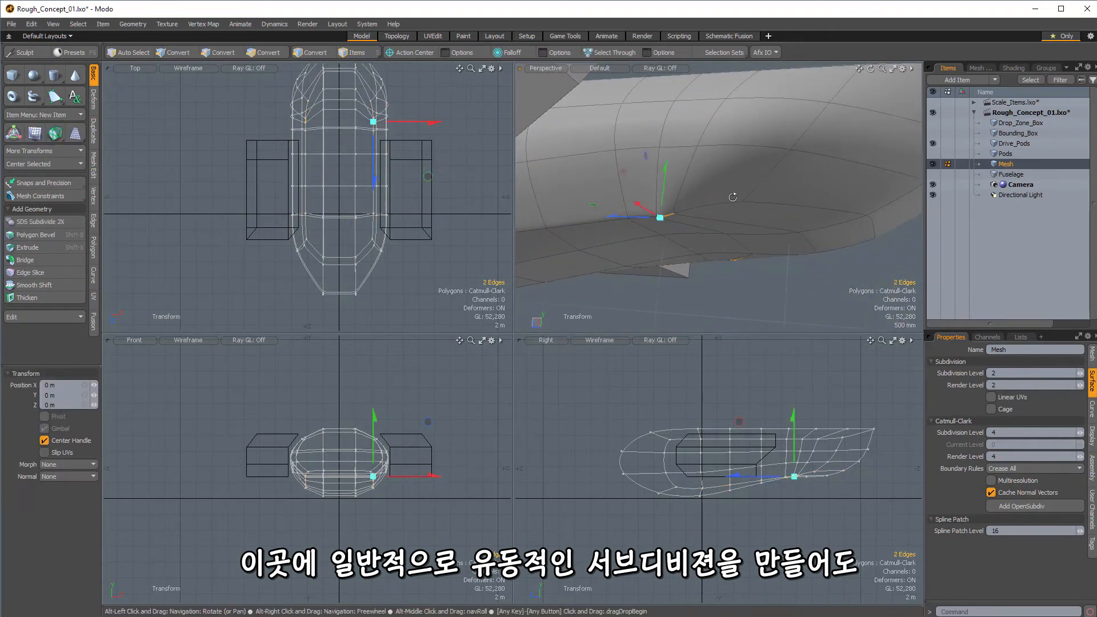
{"action": "left_click_drag", "start_coordinate": [735, 196], "coordinate": [743, 214], "text": "alt"}
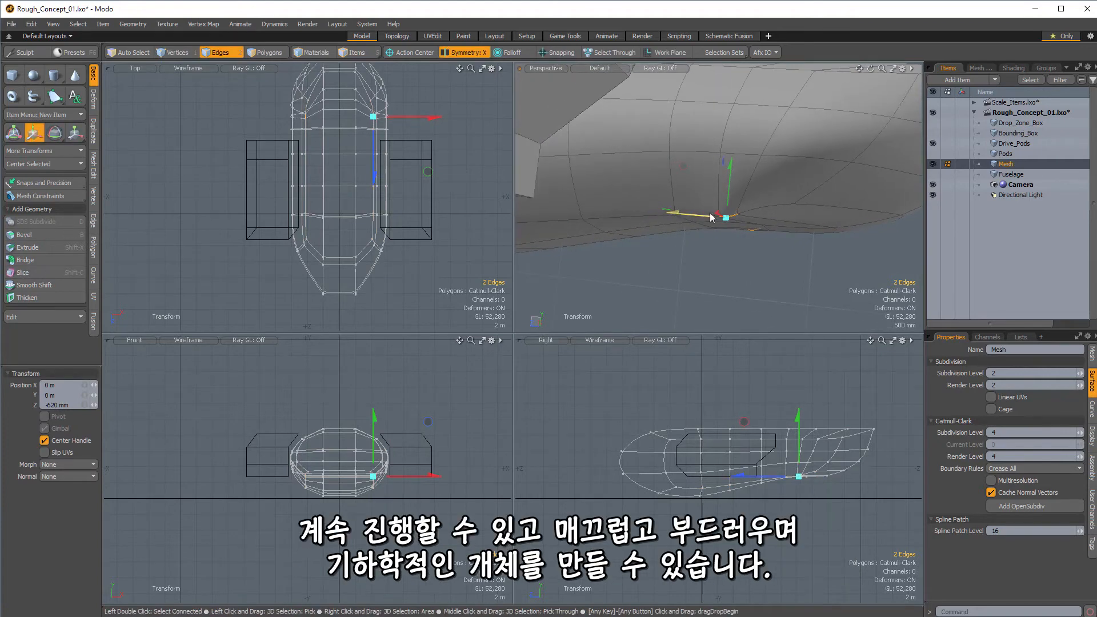
{"action": "key", "text": "space"}
Move the lower vertex pair near the tail 240 mm up and -760 mm in Z, then clear the selection
{"action": "key", "text": "space"}
{"action": "key", "text": "space"}
{"action": "left_click", "coordinate": [726, 218]}
{"action": "key", "text": "w"}
{"action": "left_click_drag", "start_coordinate": [754, 209], "coordinate": [770, 213], "text": "alt"}
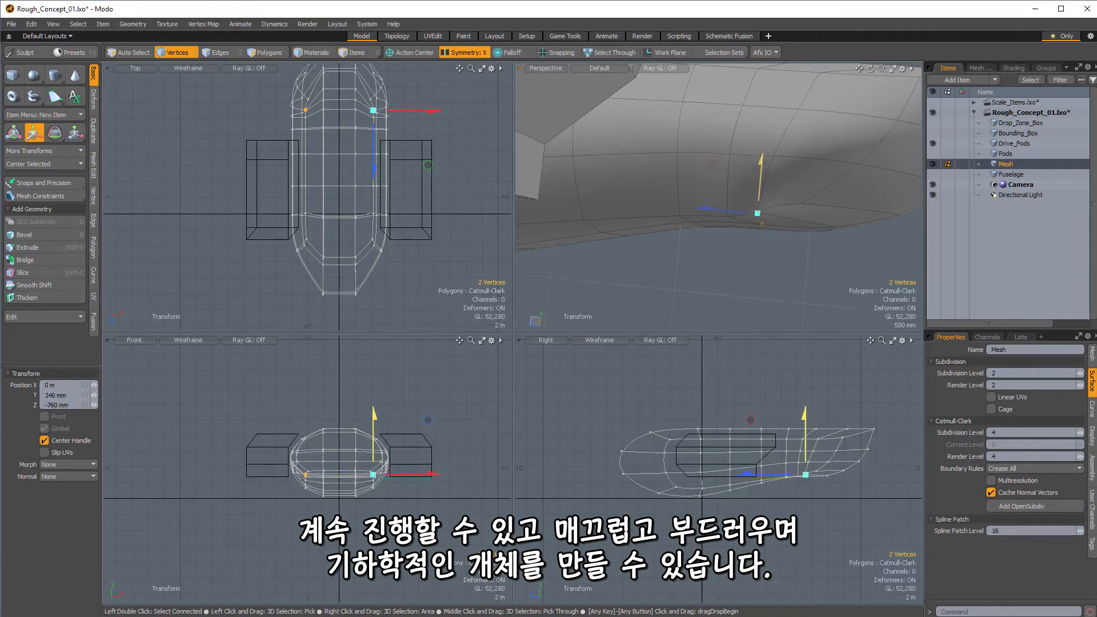
{"action": "left_click_drag", "start_coordinate": [765, 211], "coordinate": [605, 197], "text": "alt"}
{"action": "key", "text": "space"}
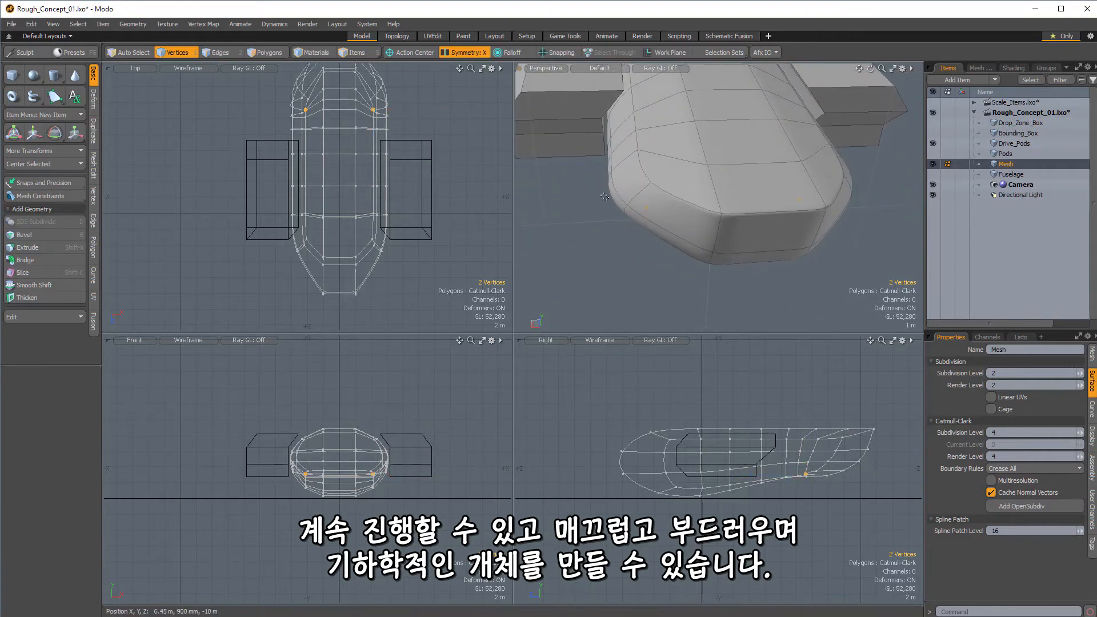
{"action": "left_click", "coordinate": [557, 204]}
Set up a Linear falloff along the hull's Z length for the Move tool and reverse its direction
{"action": "scroll", "coordinate": [367, 143], "scroll_direction": "down", "scroll_amount": 1}
{"action": "left_click_drag", "start_coordinate": [367, 143], "coordinate": [367, 177], "text": "alt"}
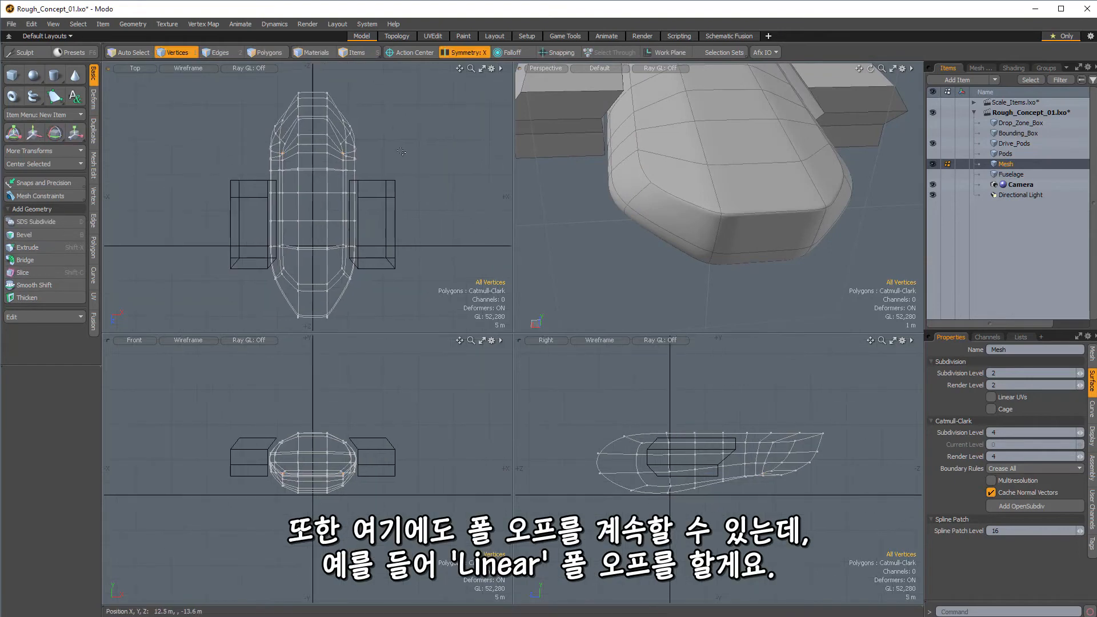
{"action": "left_click_drag", "start_coordinate": [353, 95], "coordinate": [321, 104], "text": "alt"}
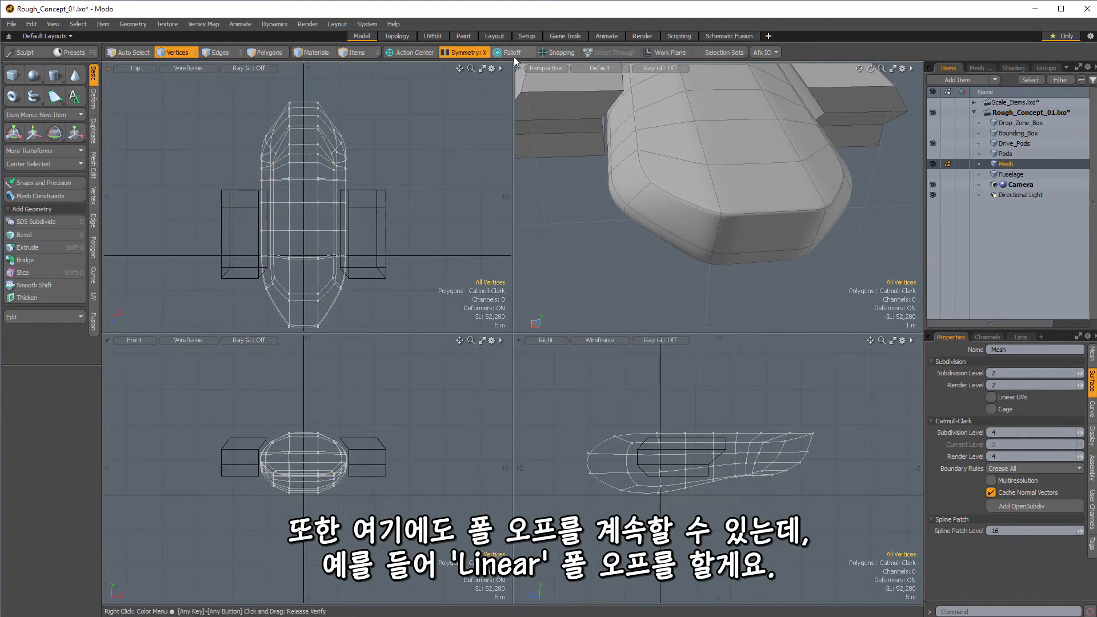
{"action": "left_click", "coordinate": [513, 55]}
{"action": "left_click", "coordinate": [506, 78]}
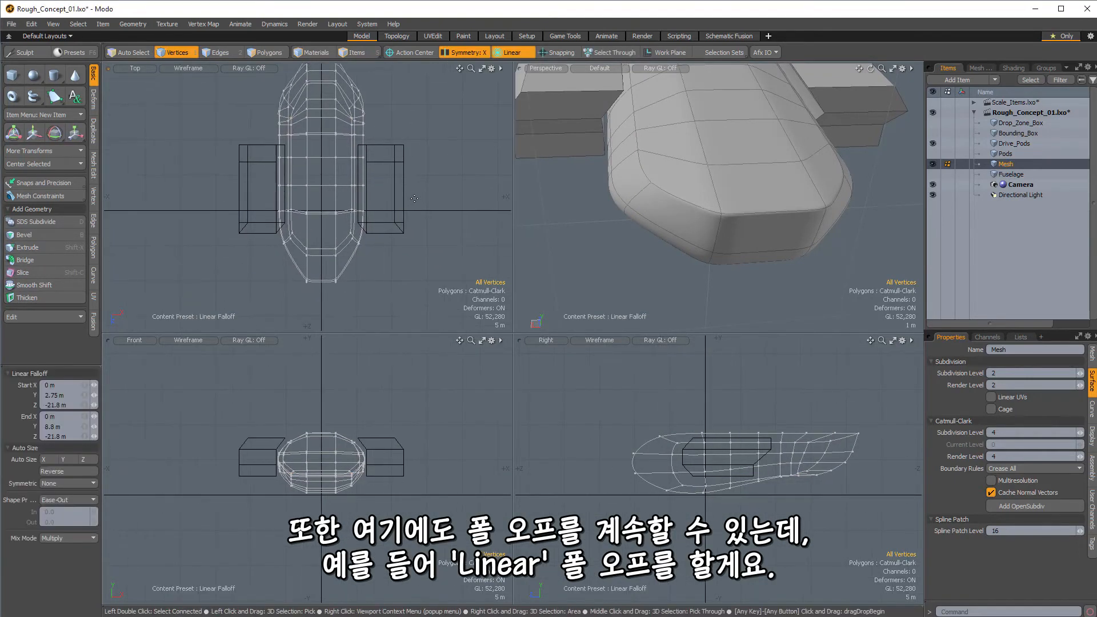
{"action": "key", "text": "w"}
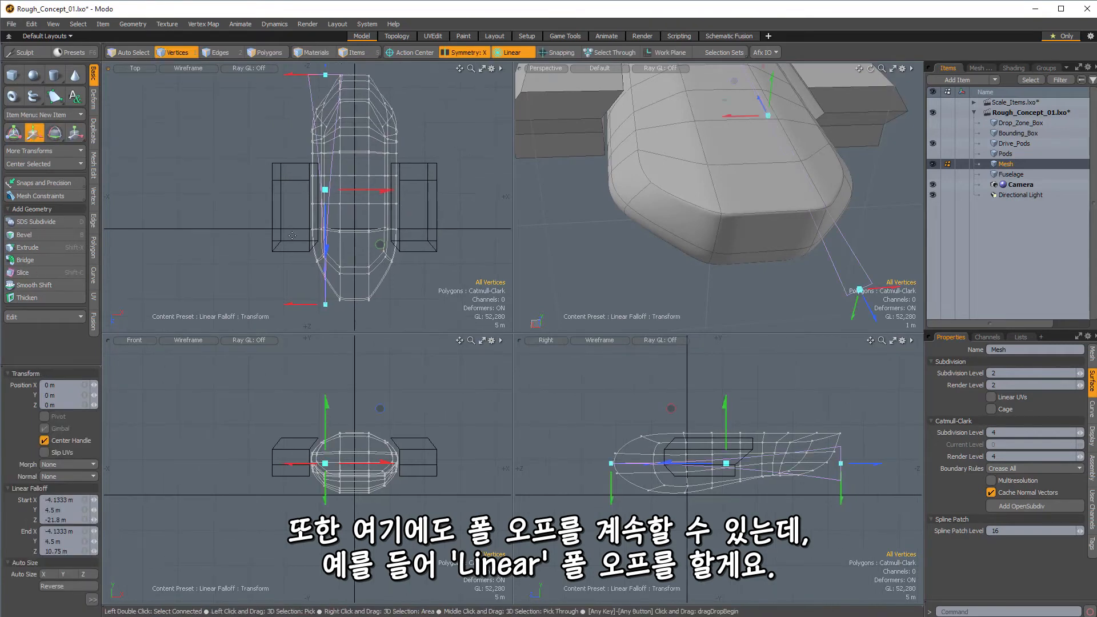
{"action": "left_click", "coordinate": [51, 586]}
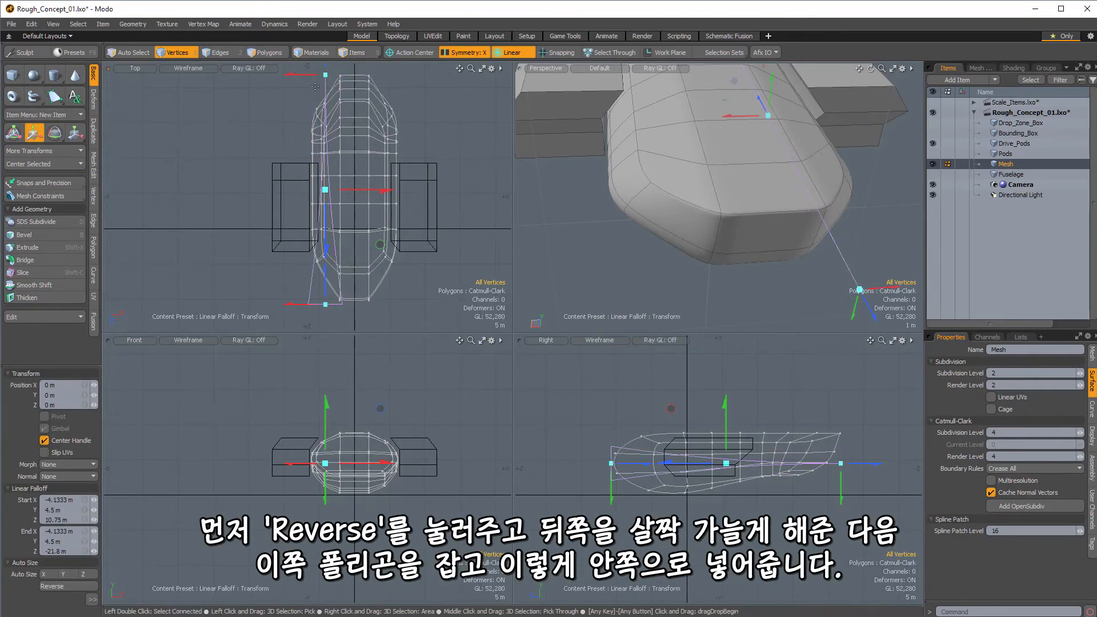
Shift the Linear falloff's end point along the hull to Z -3.45 m
{"action": "scroll", "coordinate": [331, 114], "scroll_direction": "up", "scroll_amount": 5}
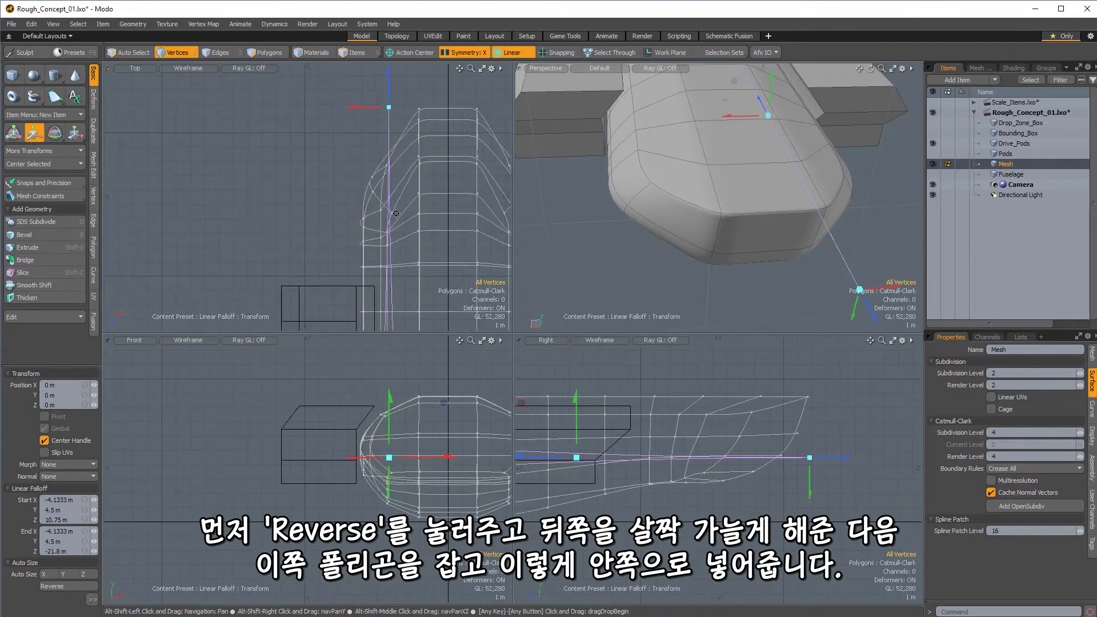
{"action": "left_click_drag", "start_coordinate": [387, 221], "coordinate": [383, 245]}
{"action": "left_click_drag", "start_coordinate": [384, 245], "coordinate": [394, 137], "text": "alt"}
{"action": "left_click_drag", "start_coordinate": [400, 239], "coordinate": [399, 245]}
{"action": "left_click_drag", "start_coordinate": [399, 244], "coordinate": [401, 136], "text": "alt"}
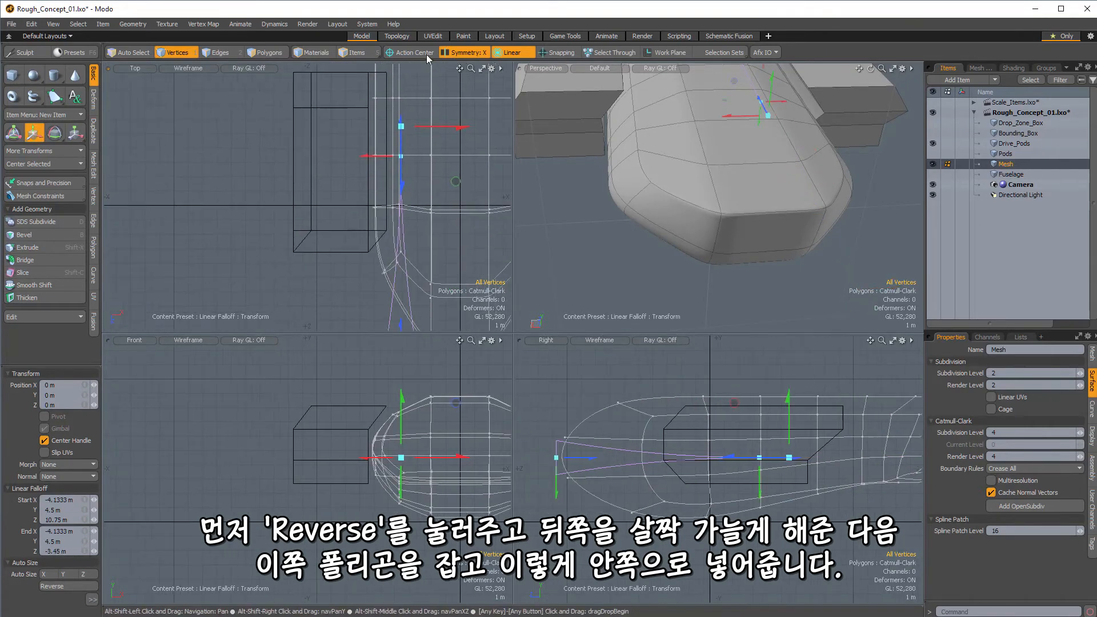
Narrow the rounded nose end of the hull by moving it 800 mm inward in X through the Linear falloff
{"action": "scroll", "coordinate": [434, 240], "scroll_direction": "down", "scroll_amount": 2}
{"action": "left_click_drag", "start_coordinate": [434, 240], "coordinate": [405, 233], "text": "alt"}
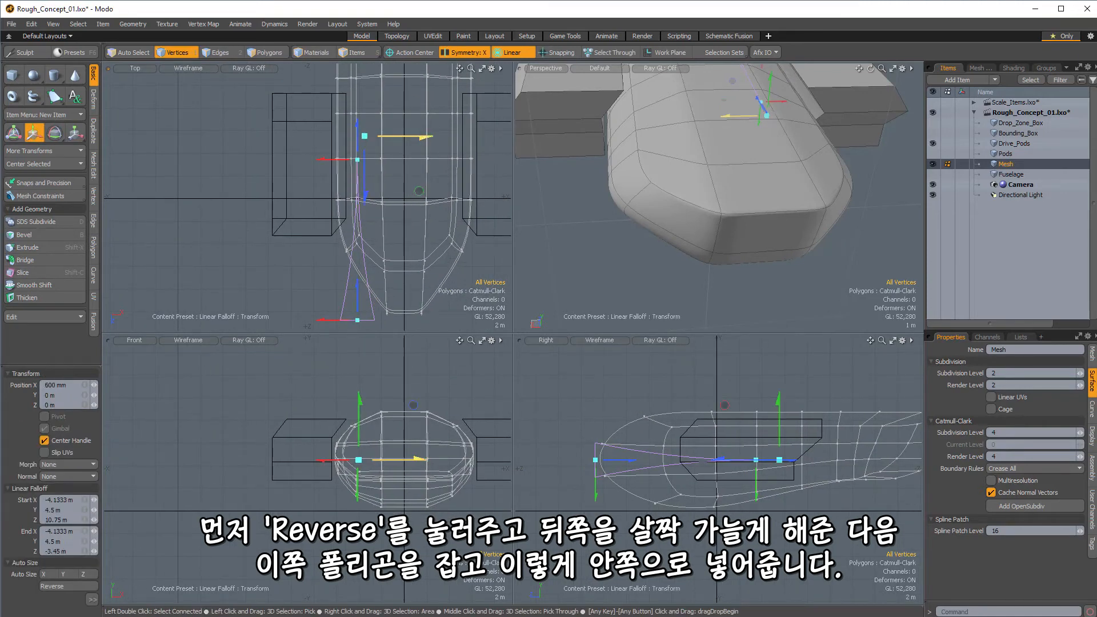
{"action": "left_click_drag", "start_coordinate": [424, 137], "coordinate": [426, 137]}
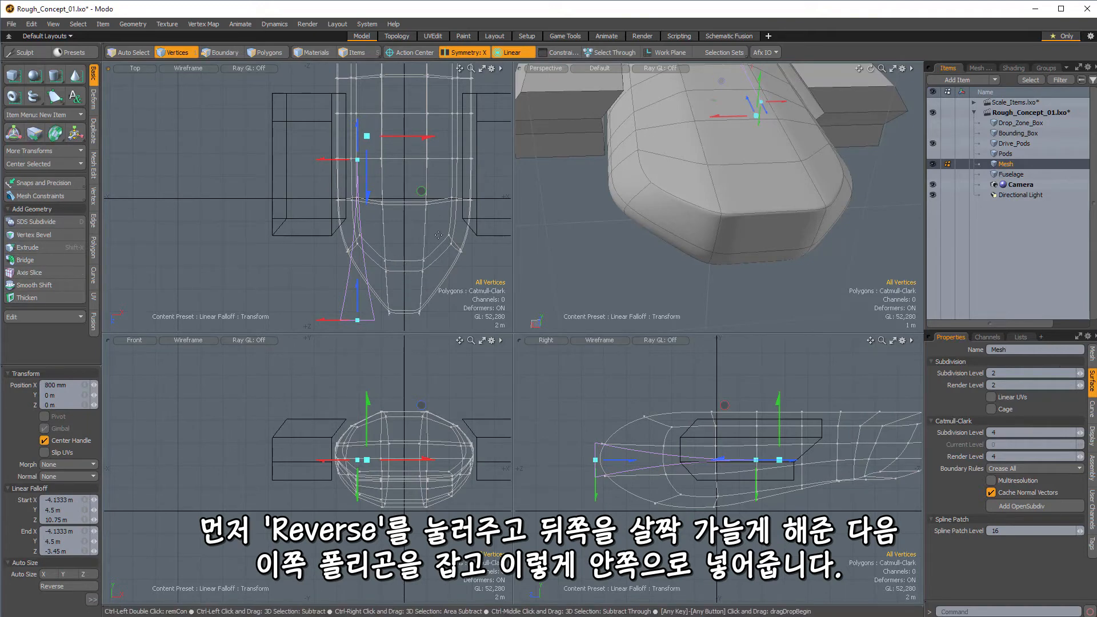
{"action": "left_click", "coordinate": [416, 204]}
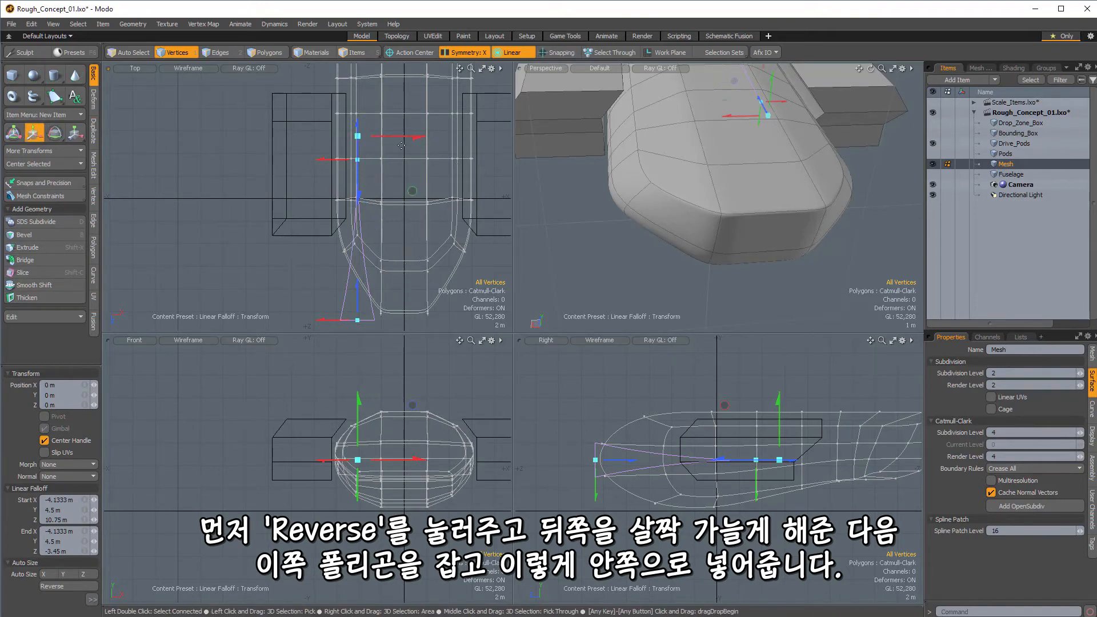
Select the hull's side polygons beside the drive pods on both sides and turn off the falloff
{"action": "key", "text": "3"}
{"action": "left_click", "coordinate": [341, 183]}
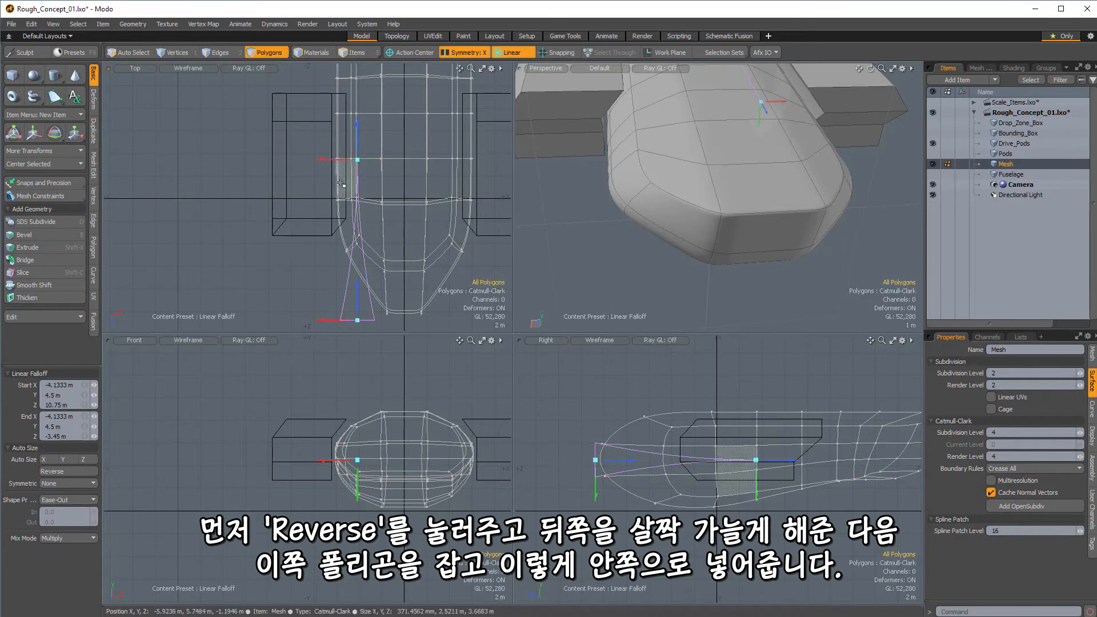
{"action": "left_click_drag", "start_coordinate": [341, 194], "coordinate": [341, 208]}
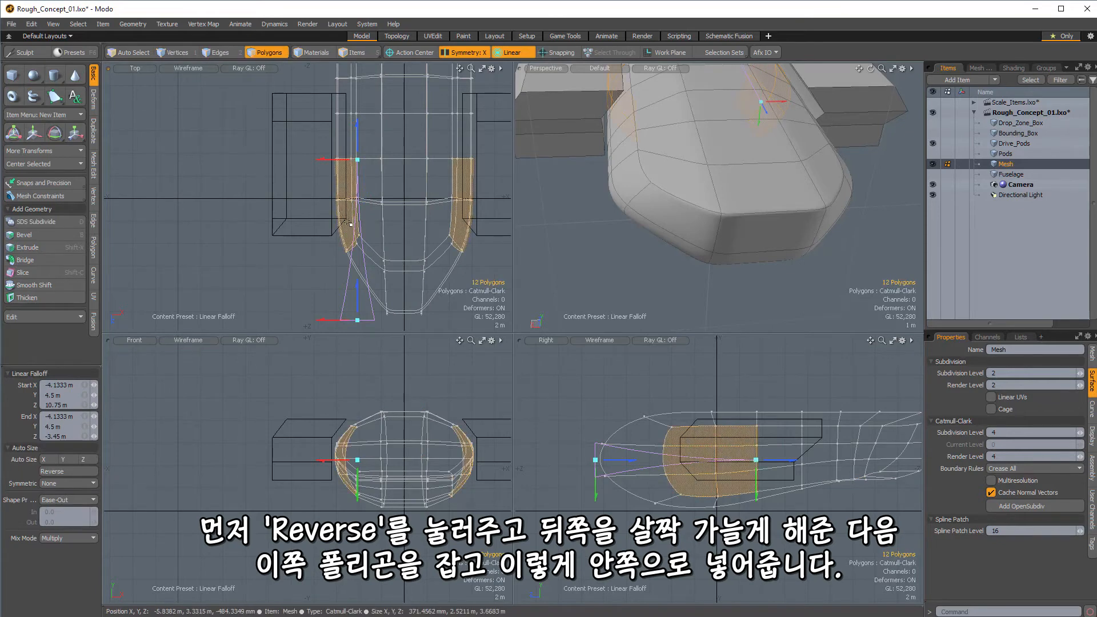
{"action": "key", "text": "w"}
{"action": "left_click", "coordinate": [523, 53]}
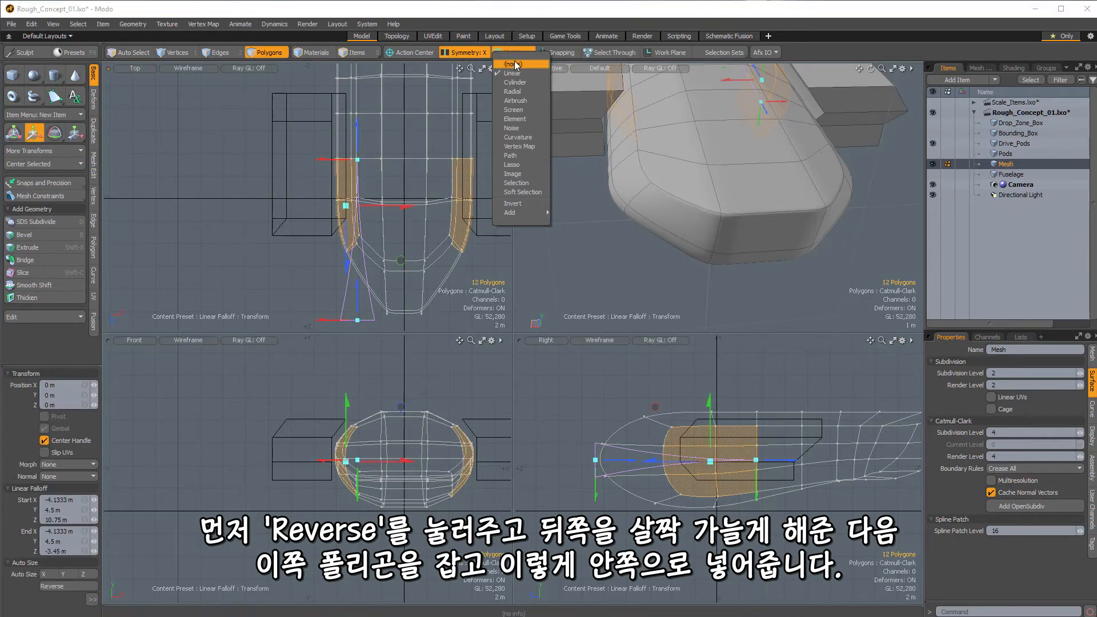
{"action": "left_click", "coordinate": [514, 63]}
Try to move the selected side polygons 1 m inward
{"action": "left_click_drag", "start_coordinate": [403, 211], "coordinate": [415, 212]}
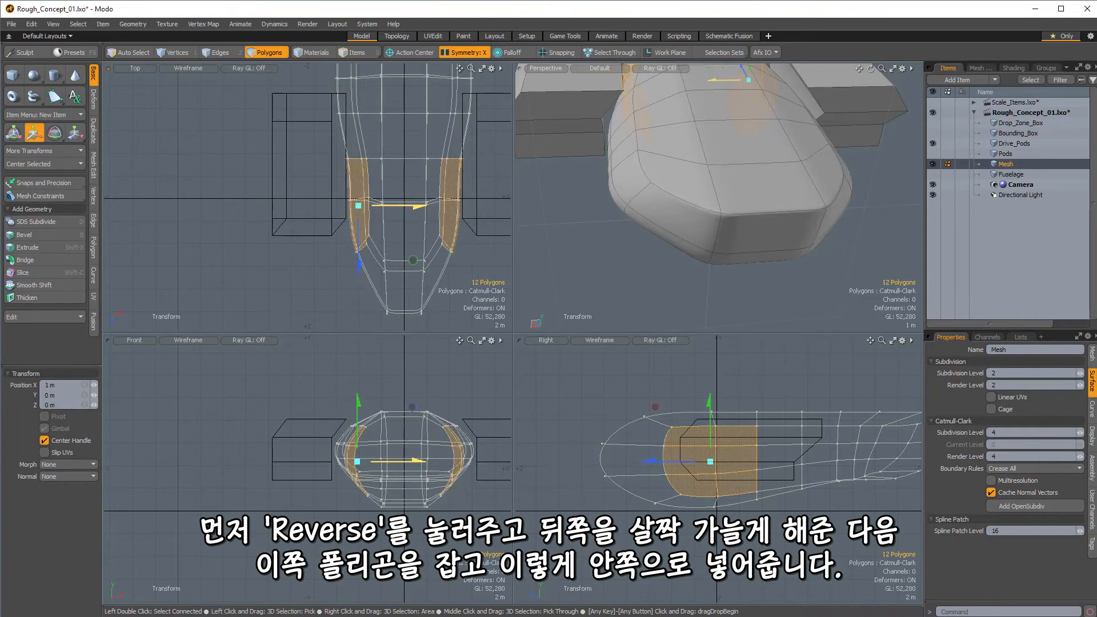
{"action": "left_click_drag", "start_coordinate": [671, 183], "coordinate": [594, 172], "text": "alt"}
{"action": "key", "text": "ctrl+z"}
Select the hull's side polygons from the tail up to the drive pods, move them inward symmetrically, and clear the selection
{"action": "mouse_move", "coordinate": [459, 68]}
{"action": "left_mouse_down", "text": "alt+shift"}
{"action": "mouse_move", "coordinate": [413, 166]}
{"action": "mouse_move", "coordinate": [431, 234]}
{"action": "mouse_move", "coordinate": [433, 146]}
{"action": "left_mouse_up", "text": "alt+shift"}
{"action": "key", "text": "q"}
{"action": "key", "text": "w"}
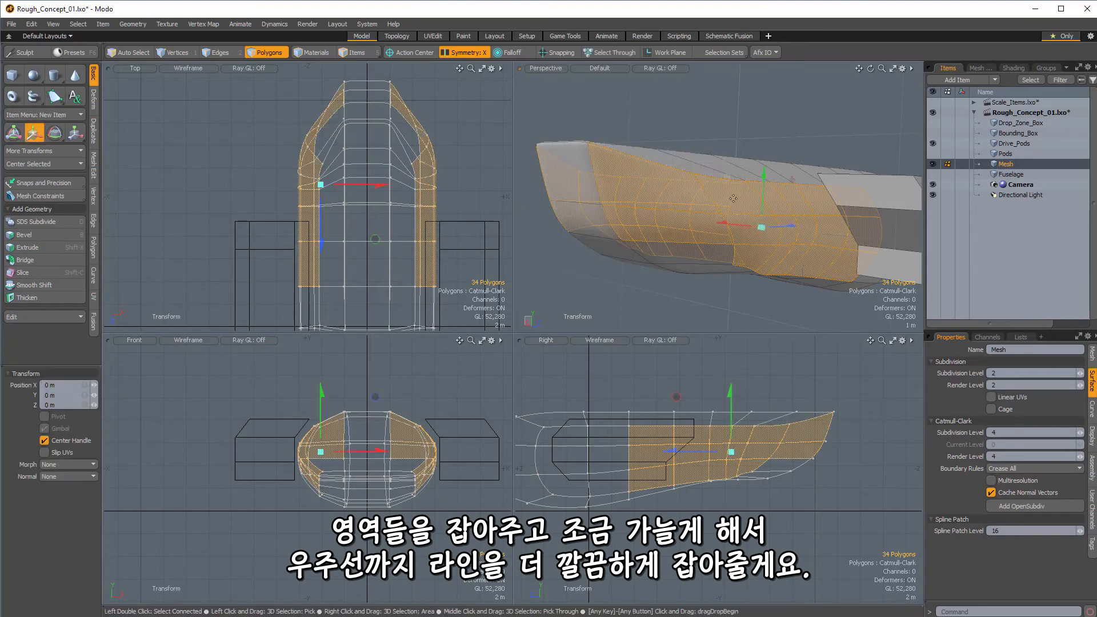
{"action": "left_click_drag", "start_coordinate": [683, 148], "coordinate": [668, 220], "text": "alt"}
{"action": "left_click_drag", "start_coordinate": [668, 221], "coordinate": [787, 117], "text": "alt"}
{"action": "key", "text": "q"}
{"action": "left_click", "coordinate": [787, 118]}
Select the edge loop around the hull between the drive pods and set its edge weight to 30.5%
{"action": "mouse_move", "coordinate": [737, 268]}
{"action": "left_mouse_down", "text": "alt"}
{"action": "mouse_move", "coordinate": [809, 204]}
{"action": "mouse_move", "coordinate": [747, 270]}
{"action": "mouse_move", "coordinate": [721, 281]}
{"action": "left_mouse_up", "text": "alt"}
{"action": "key", "text": "2"}
{"action": "double_click", "coordinate": [702, 178]}
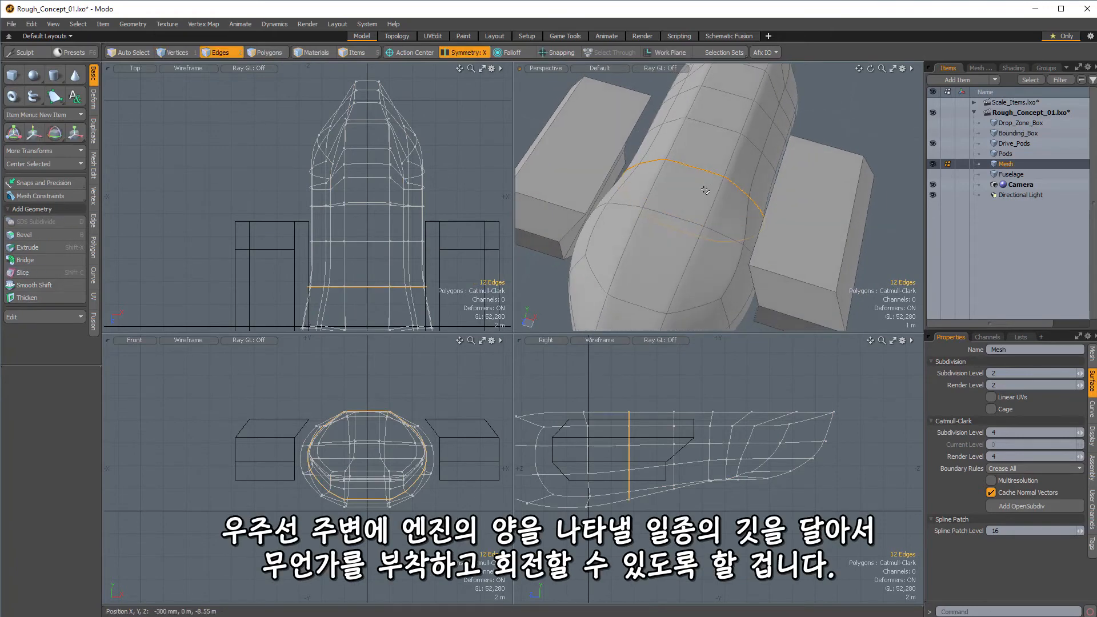
{"action": "key", "text": "shift+w"}
{"action": "left_click_drag", "start_coordinate": [726, 225], "coordinate": [795, 215], "text": "ctrl+alt"}
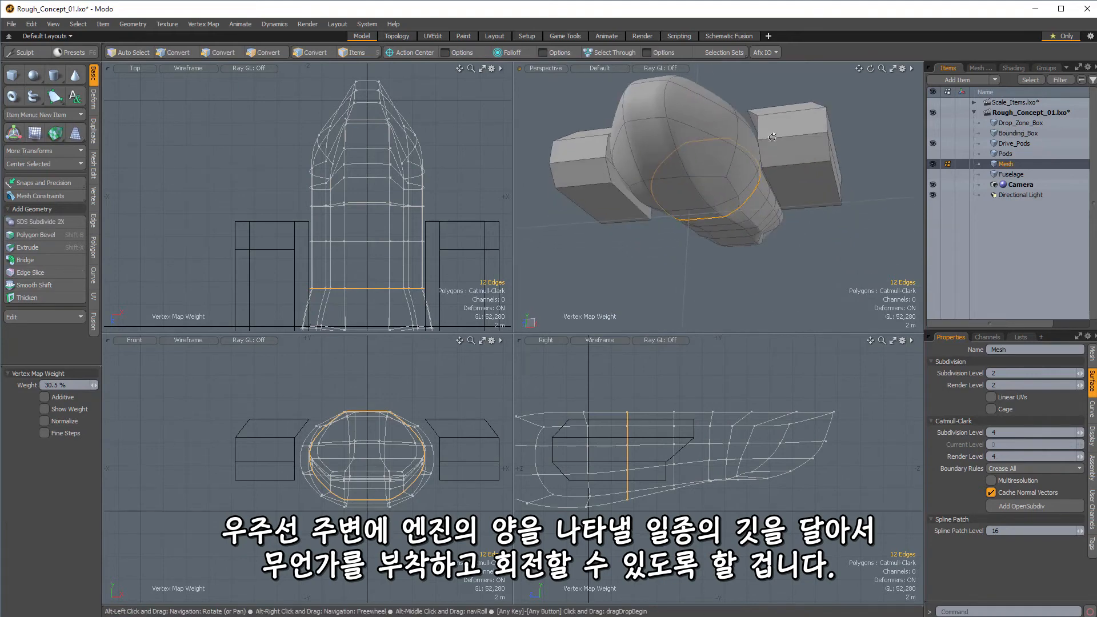
{"action": "left_click_drag", "start_coordinate": [772, 137], "coordinate": [756, 192], "text": "alt"}
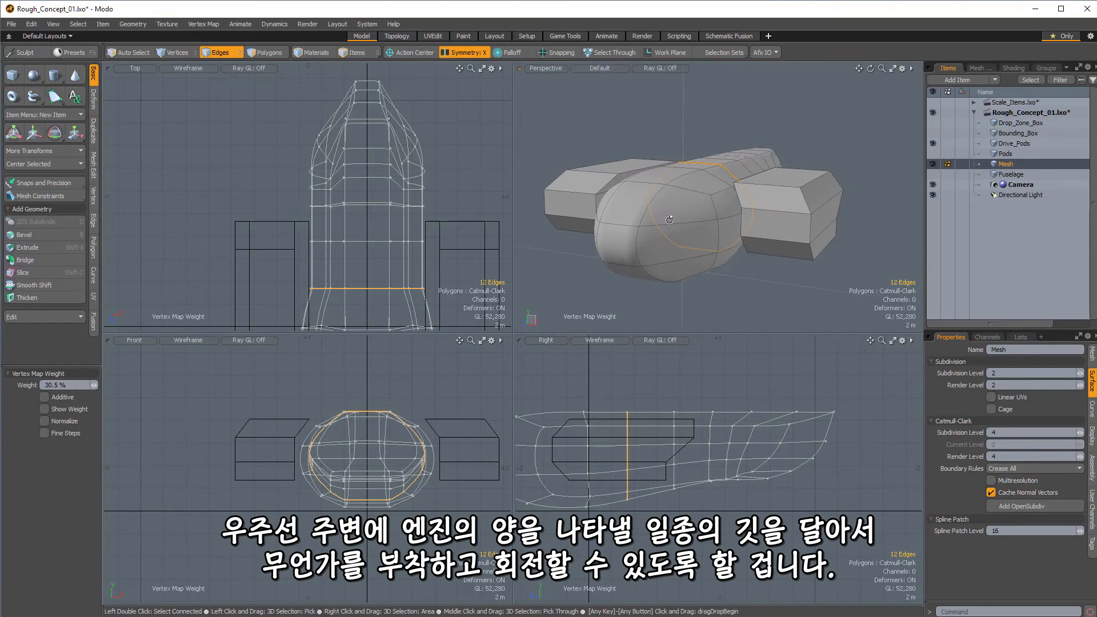
Select the lengthwise edge loop along the hull's sides, set its edge weight to 31.5%, and clear the selection
{"action": "left_click_drag", "start_coordinate": [669, 220], "coordinate": [736, 226], "text": "alt"}
{"action": "key", "text": "shift+w"}
{"action": "left_click_drag", "start_coordinate": [737, 226], "coordinate": [606, 221], "text": "alt"}
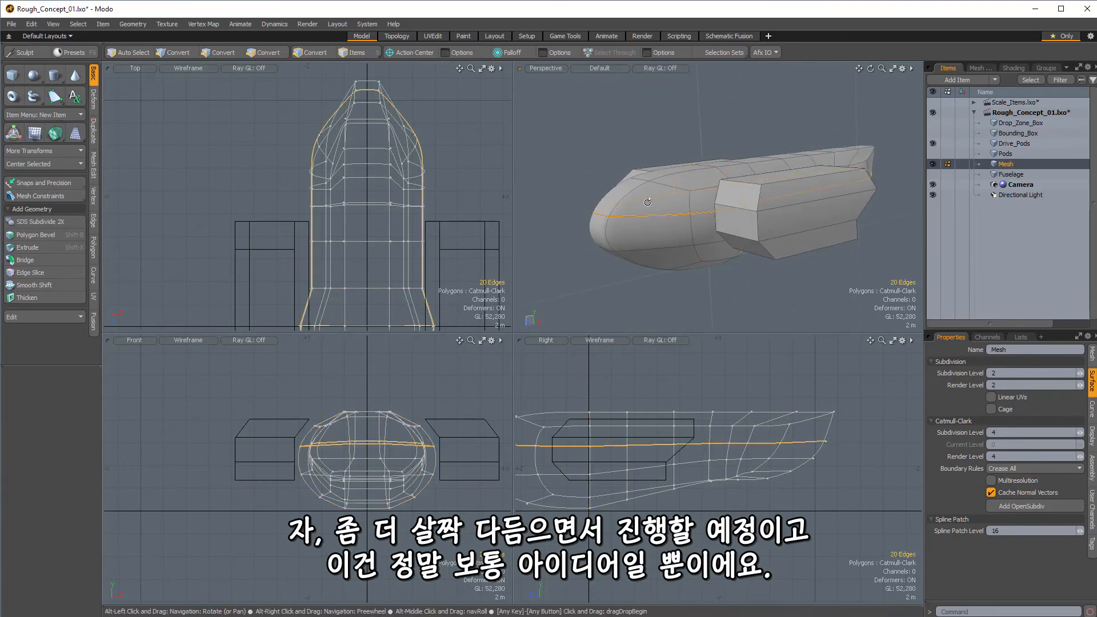
{"action": "key", "text": "shift+w"}
{"action": "left_click_drag", "start_coordinate": [585, 169], "coordinate": [760, 230], "text": "alt"}
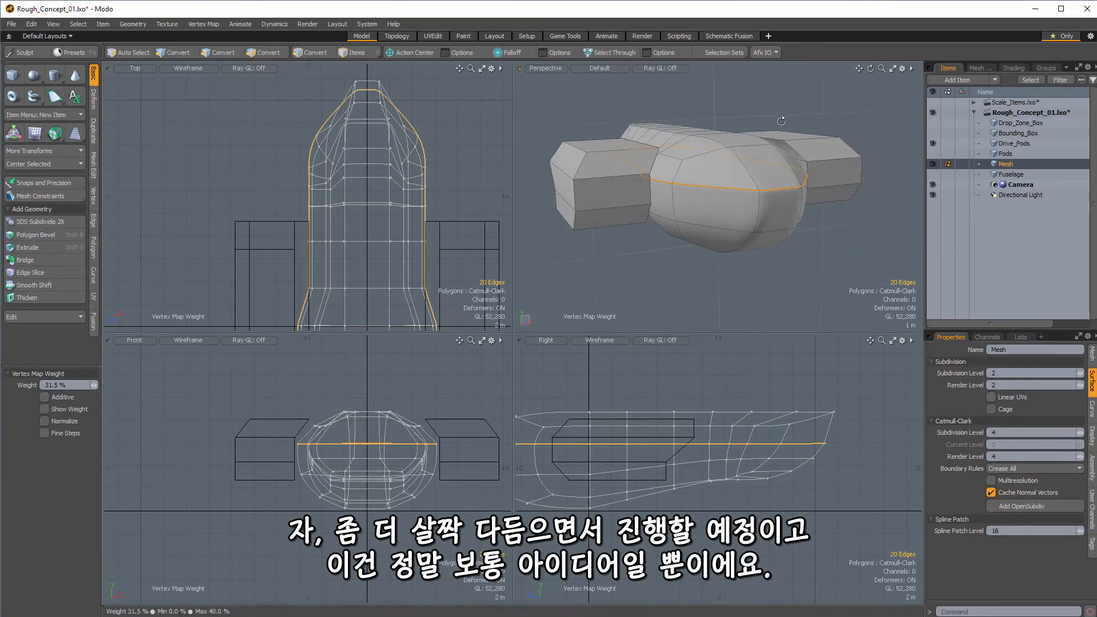
{"action": "key", "text": "Escape"}
{"action": "key", "text": "Escape"}
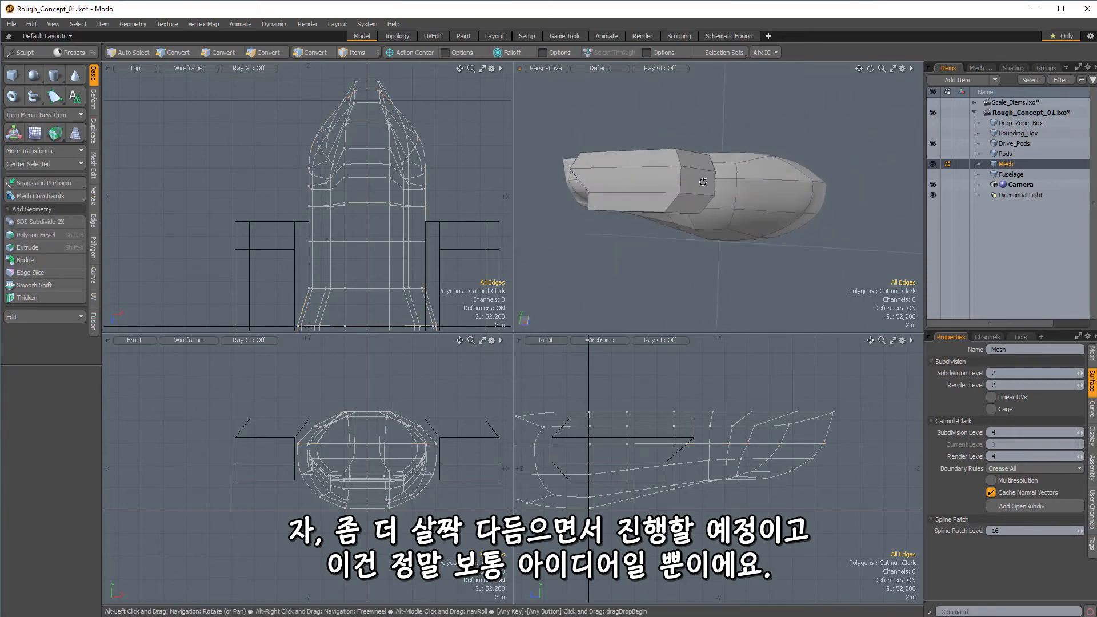
{"action": "left_click_drag", "start_coordinate": [759, 137], "coordinate": [648, 166], "text": "alt"}
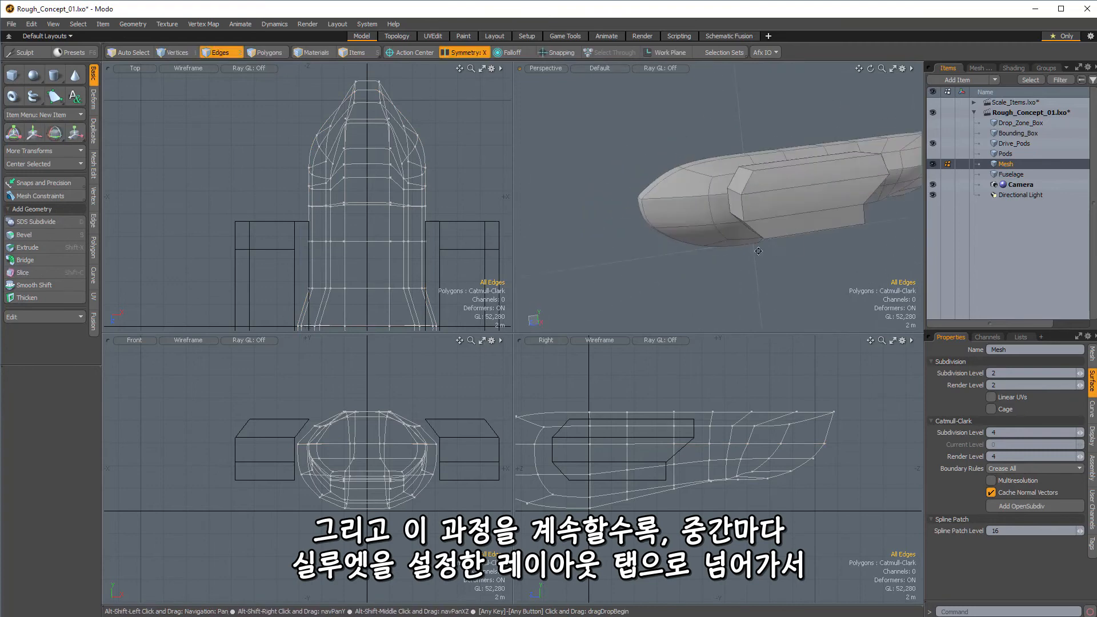
{"action": "left_click_drag", "start_coordinate": [742, 171], "coordinate": [689, 176], "text": "alt"}
{"action": "key", "text": "3"}
{"action": "left_click", "coordinate": [756, 185]}
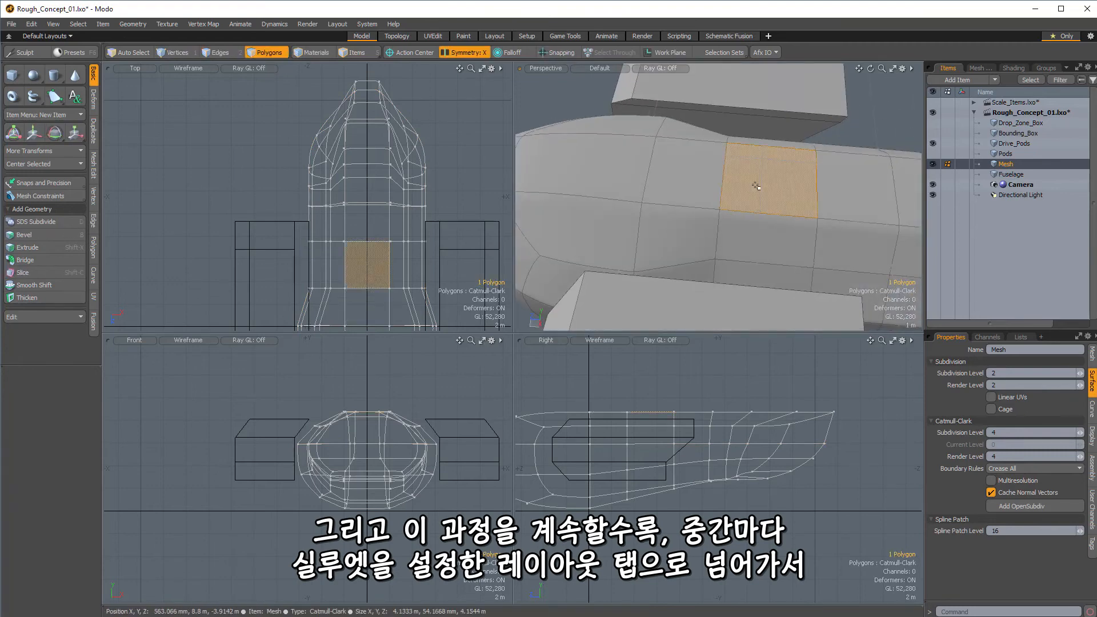
{"action": "left_click_drag", "start_coordinate": [808, 184], "coordinate": [755, 172], "text": "ctrl+alt"}
{"action": "left_click", "coordinate": [772, 200], "text": "shift"}
{"action": "key", "text": "w"}
{"action": "key", "text": "Escape"}
{"action": "key", "text": "Escape"}
Switch to the Layout workspace in item selection mode and examine the ship's silhouette from several angles
{"action": "left_click", "coordinate": [493, 36]}
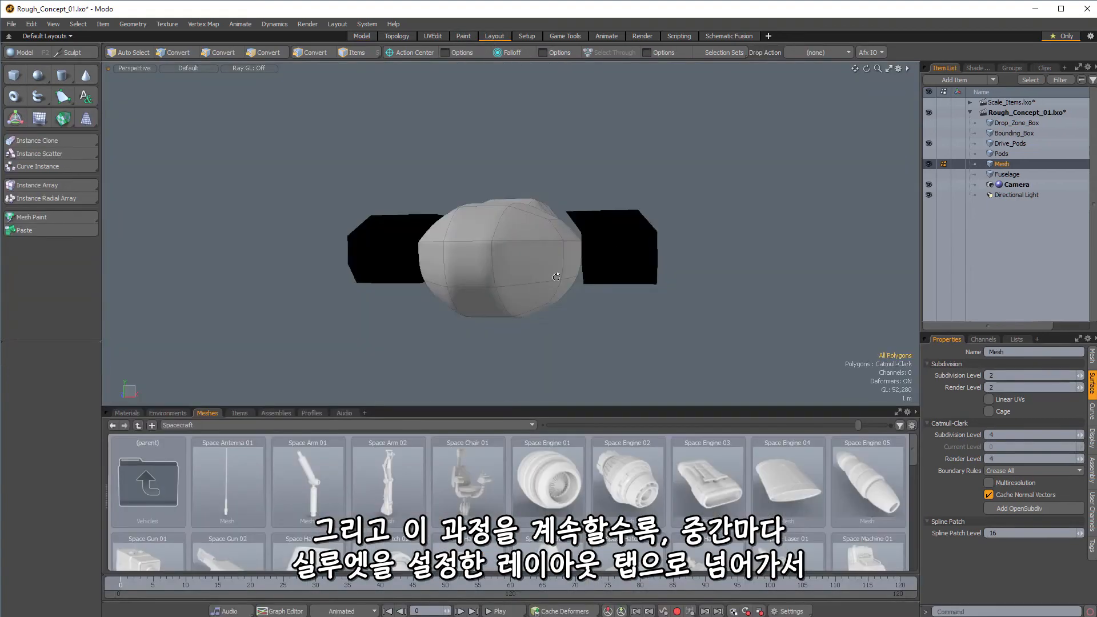
{"action": "left_click_drag", "start_coordinate": [565, 209], "coordinate": [516, 227], "text": "alt"}
{"action": "key", "text": "5"}
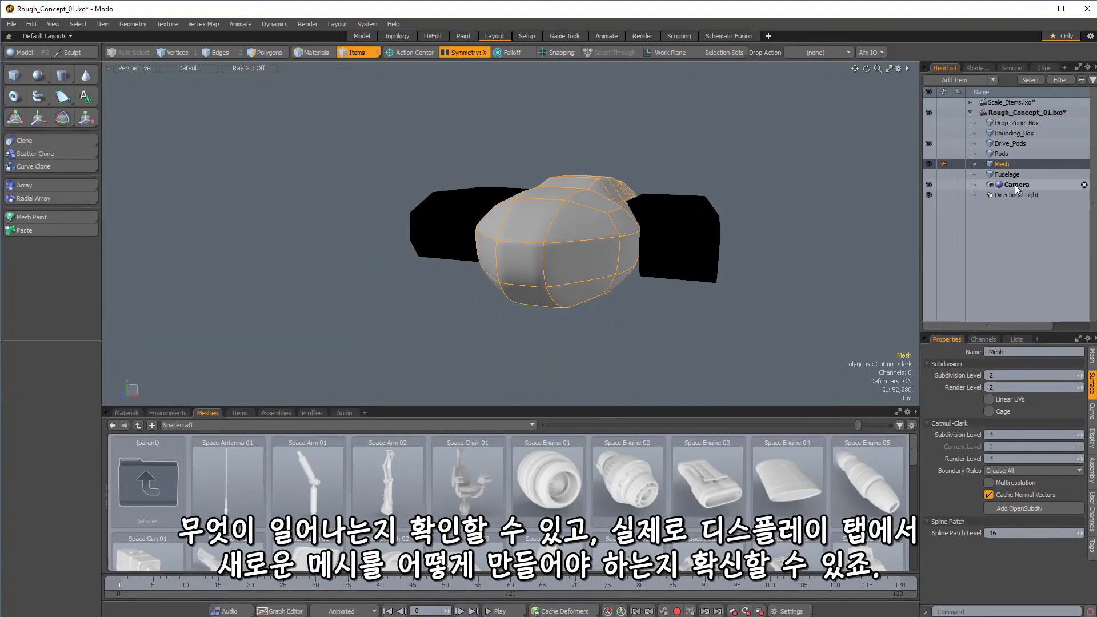
{"action": "left_click_drag", "start_coordinate": [708, 277], "coordinate": [620, 252], "text": "alt"}
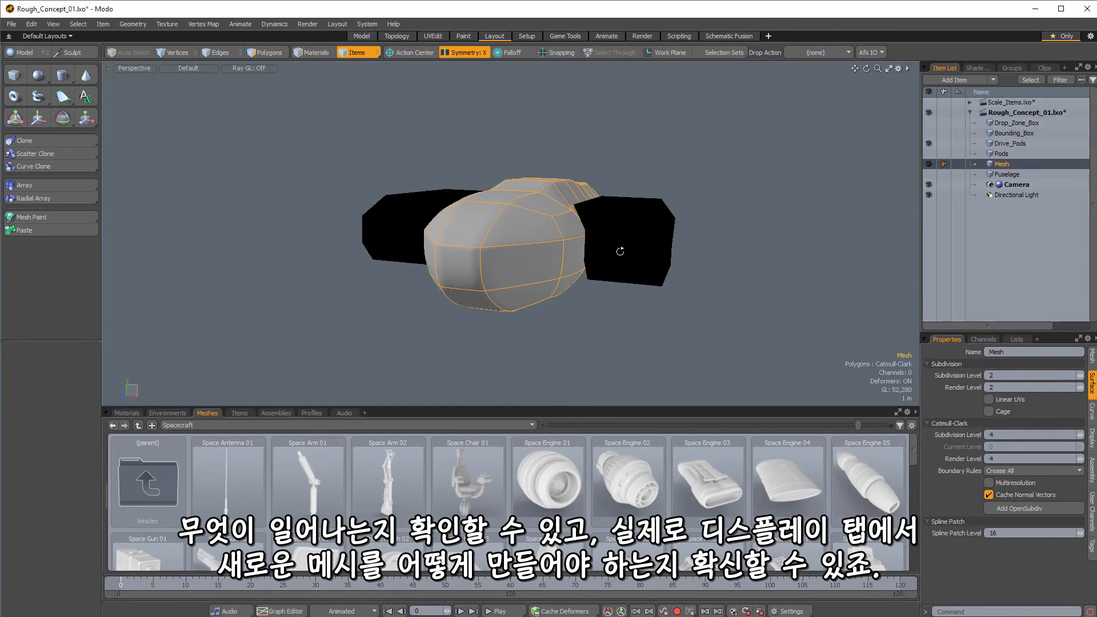
Show the hull mesh as a silhouette, clear the item selection, and view the ship's combined outline from the side
{"action": "left_click", "coordinate": [1092, 438]}
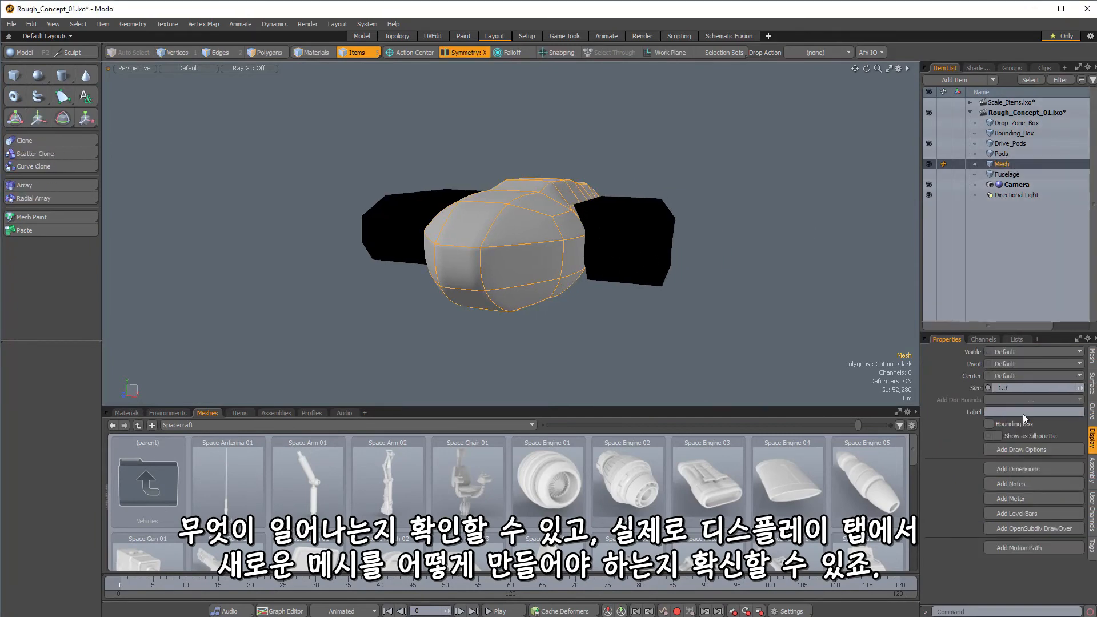
{"action": "left_click", "coordinate": [992, 436]}
{"action": "left_click", "coordinate": [717, 141]}
{"action": "left_click_drag", "start_coordinate": [718, 141], "coordinate": [549, 171], "text": "alt"}
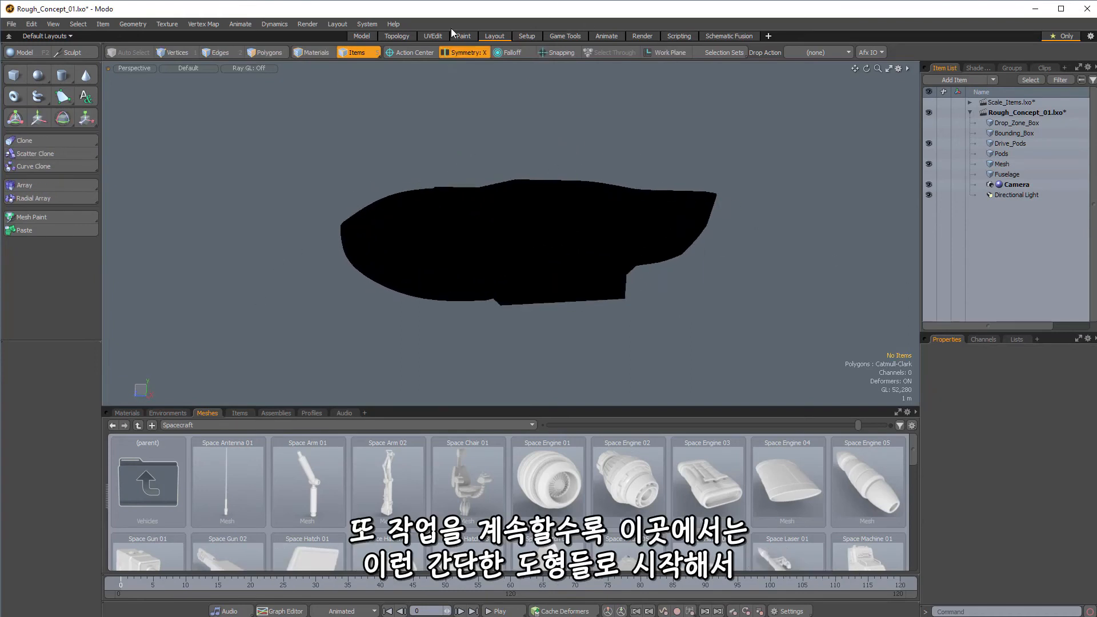
Switch to the Model workspace, select the drive pods' polygons, and loop-slice the pods crosswise with two symmetric cuts
{"action": "left_click", "coordinate": [361, 36]}
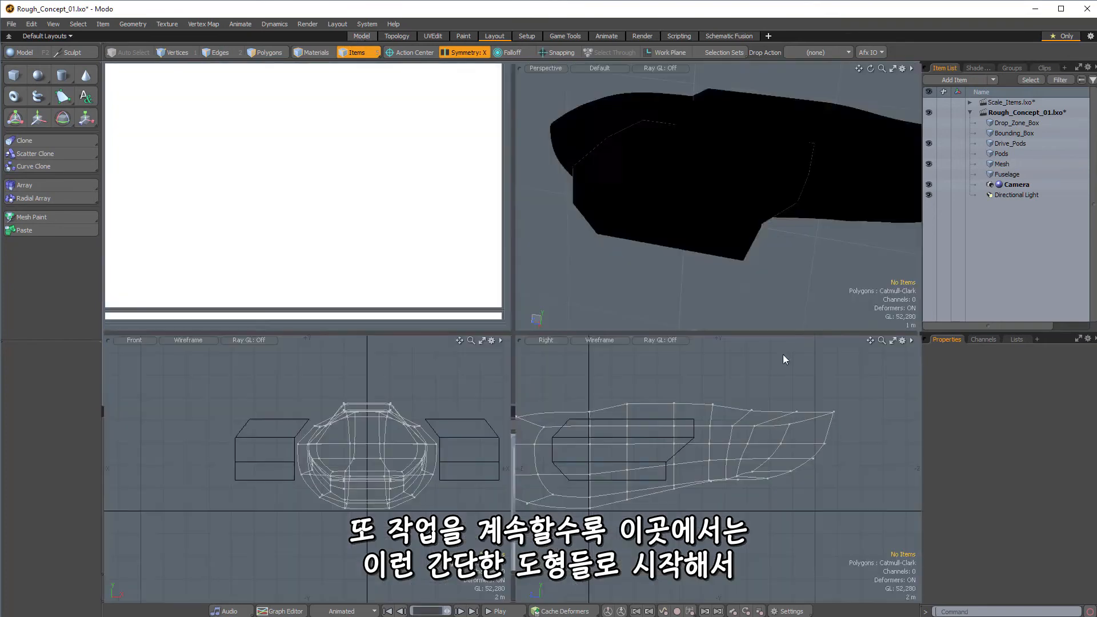
{"action": "left_click", "coordinate": [703, 205]}
{"action": "left_click_drag", "start_coordinate": [703, 205], "coordinate": [694, 255], "text": "alt"}
{"action": "key", "text": "3"}
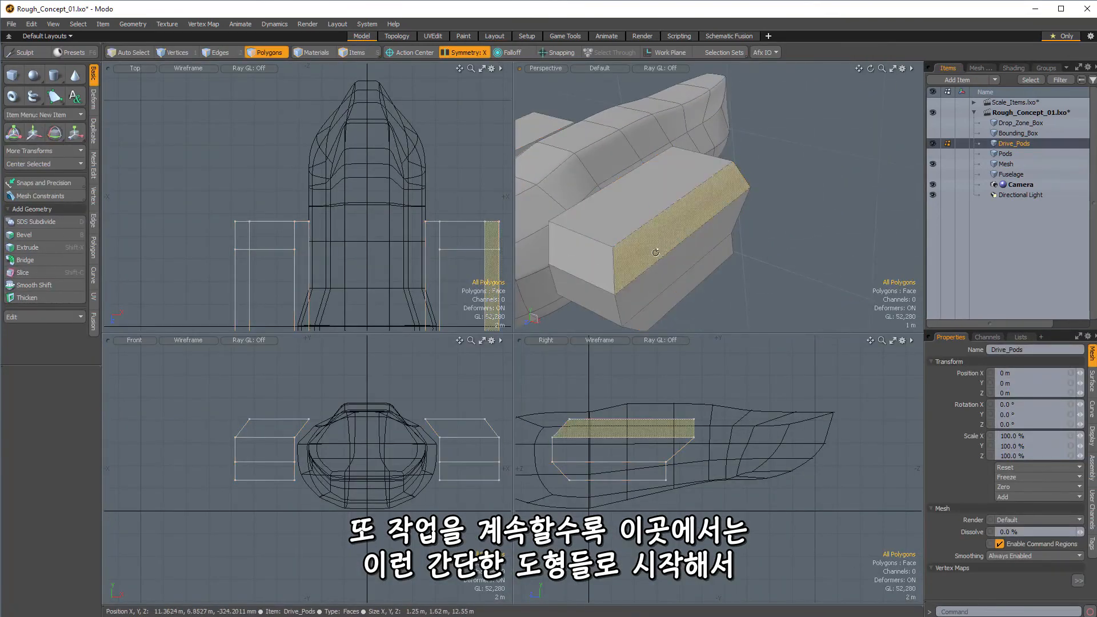
{"action": "double_click", "coordinate": [678, 233]}
{"action": "key", "text": "alt+c"}
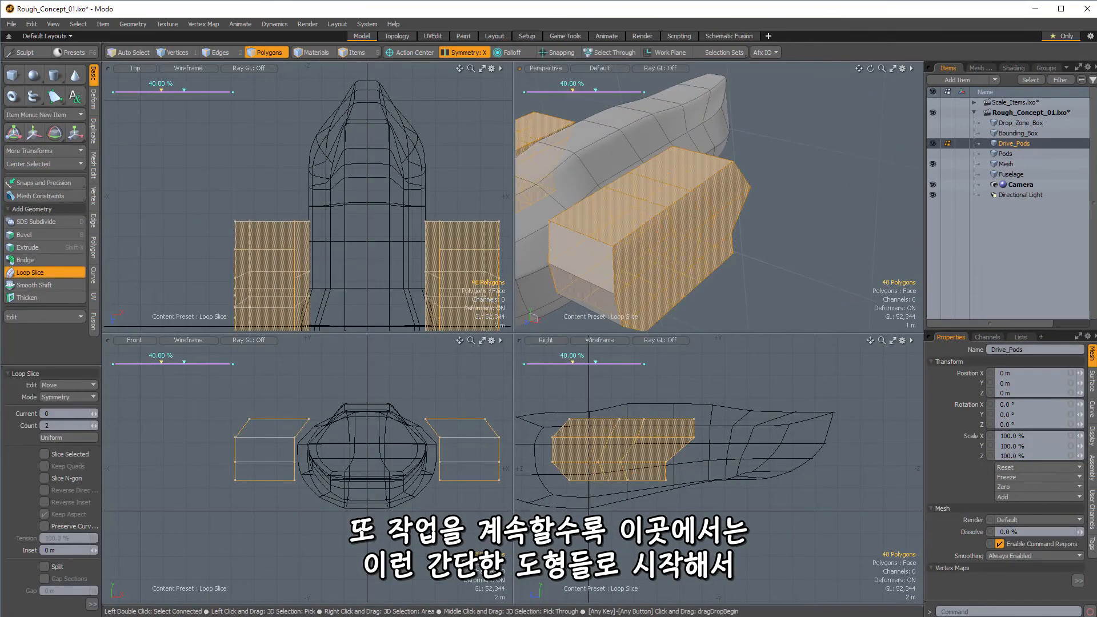
{"action": "left_click_drag", "start_coordinate": [700, 240], "coordinate": [689, 260], "text": "alt"}
{"action": "key", "text": "q"}
Select the upright and sloped front polygons of both drive pods and bevel them inward and slightly forward
{"action": "left_click_drag", "start_coordinate": [703, 217], "coordinate": [762, 259], "text": "alt"}
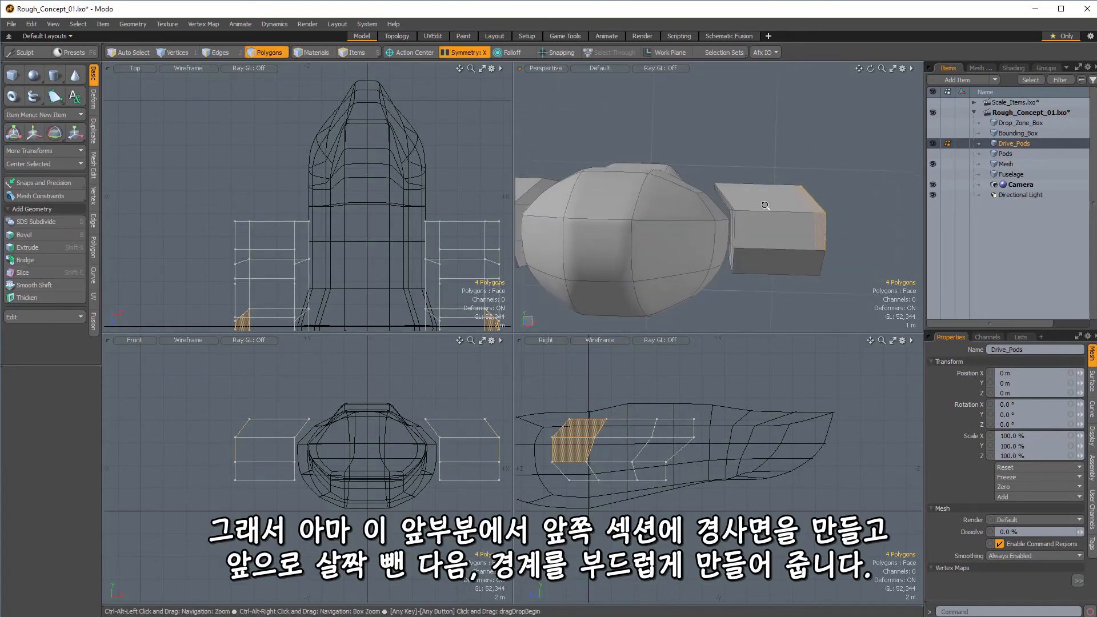
{"action": "left_click_drag", "start_coordinate": [757, 197], "coordinate": [606, 165]}
{"action": "scroll", "coordinate": [766, 223], "scroll_direction": "down", "scroll_amount": 3}
{"action": "scroll", "coordinate": [794, 213], "scroll_direction": "up", "scroll_amount": 5}
{"action": "key", "text": "shift+b"}
{"action": "key", "text": "space"}
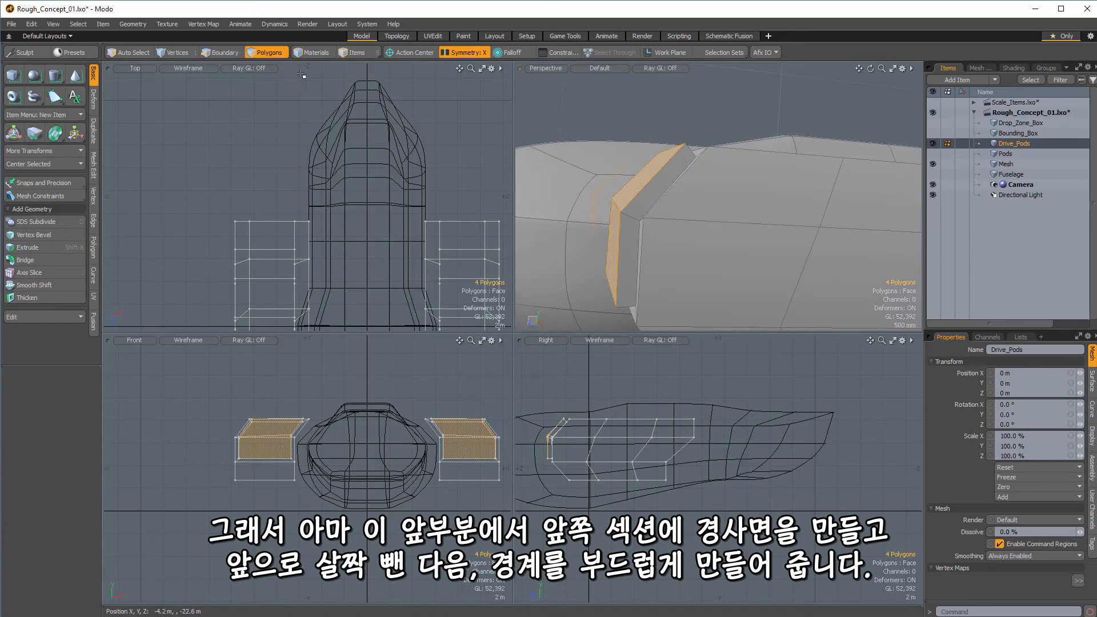
Convert the beveled front section to its boundary edges, bevel those edges with a 290 mm inset, and clear the selection
{"action": "left_click", "coordinate": [218, 53]}
{"action": "key", "text": "b"}
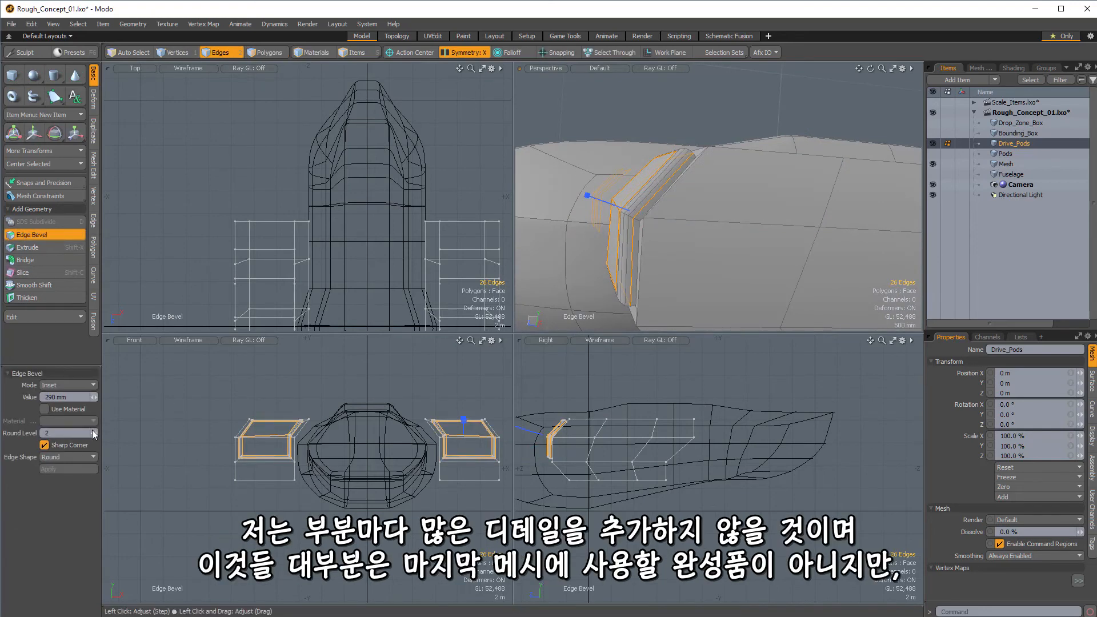
{"action": "left_click_drag", "start_coordinate": [657, 205], "coordinate": [693, 216], "text": "alt"}
{"action": "key", "text": "Escape"}
{"action": "key", "text": "Escape"}
{"action": "left_click_drag", "start_coordinate": [702, 197], "coordinate": [599, 229], "text": "alt"}
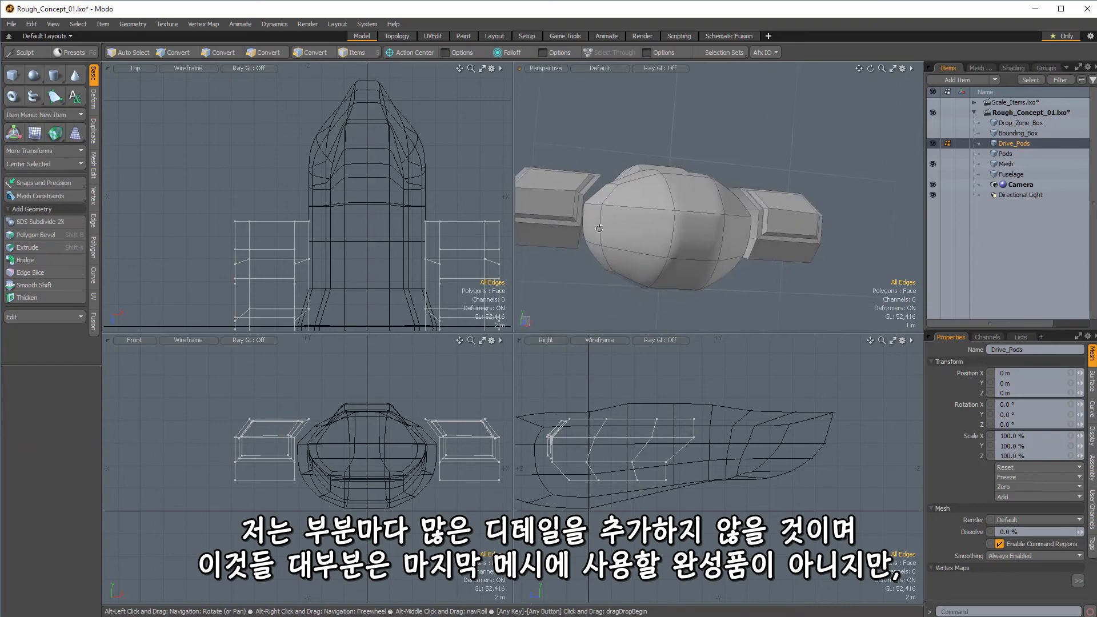
Select the two lower rear polygons on each drive pod and bevel them with a 360 mm inset
{"action": "left_click_drag", "start_coordinate": [704, 148], "coordinate": [691, 205], "text": "alt"}
{"action": "key", "text": "3"}
{"action": "key", "text": "shift+b"}
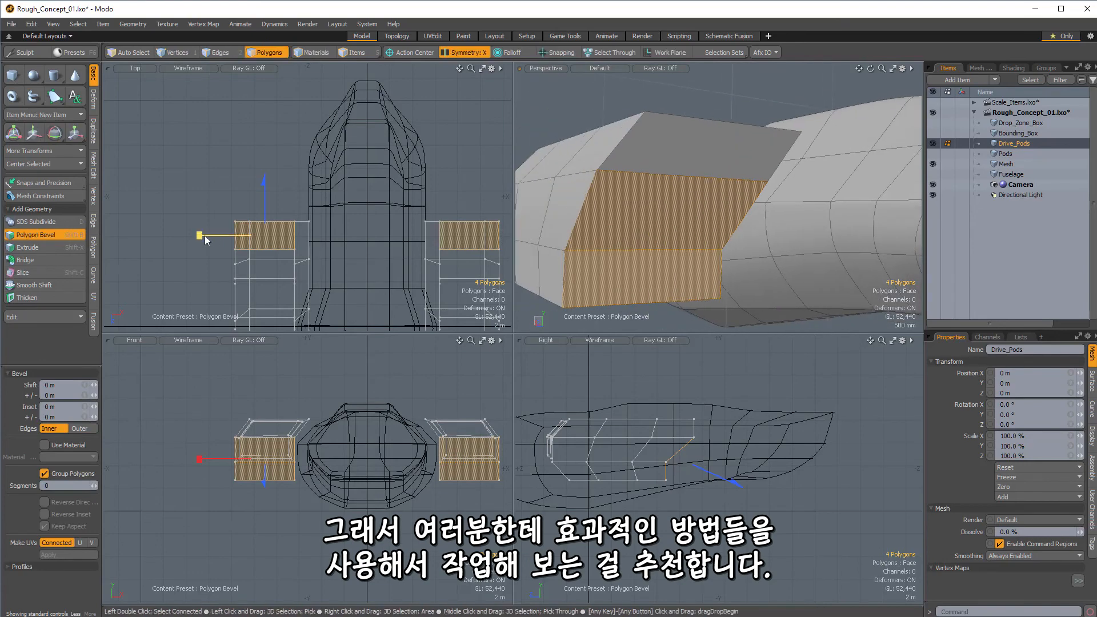
{"action": "left_click_drag", "start_coordinate": [201, 235], "coordinate": [221, 236]}
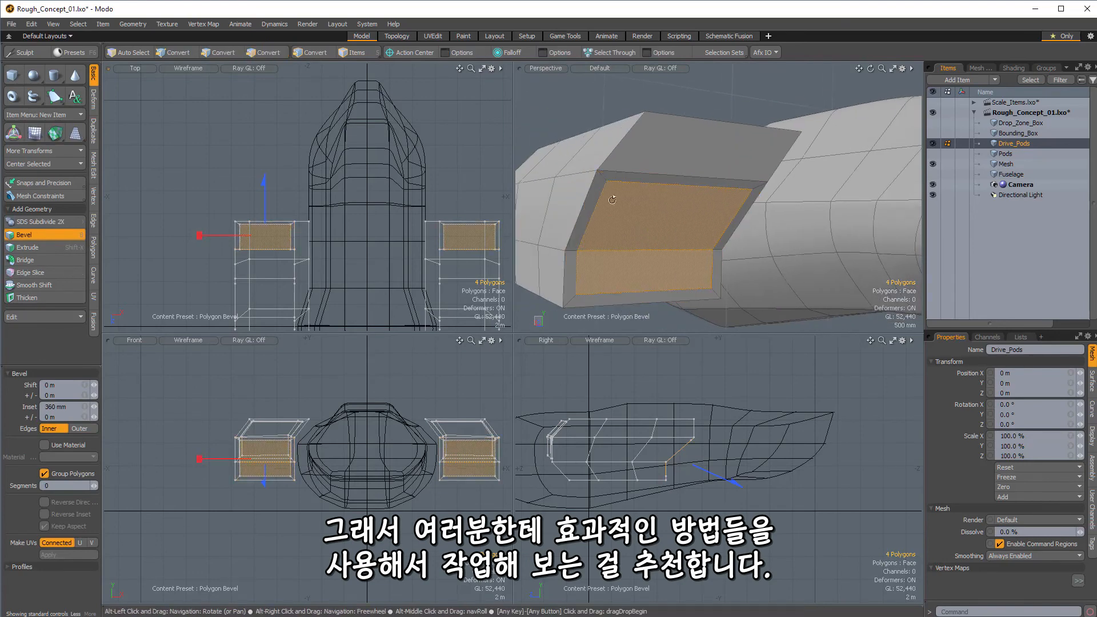
{"action": "left_click_drag", "start_coordinate": [676, 207], "coordinate": [737, 207], "text": "alt"}
Add another bevel to the rear polygons, move them 1.7 m along Z into the drive pods as exhaust recesses, and clear the selection
{"action": "left_click", "coordinate": [238, 208], "text": "shift"}
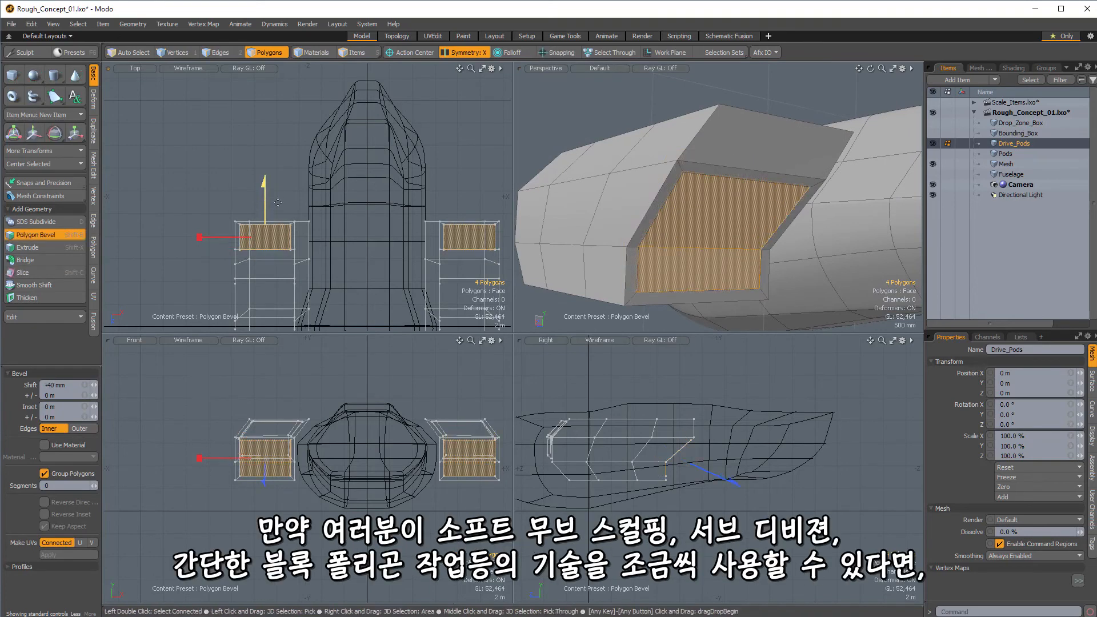
{"action": "key", "text": "w"}
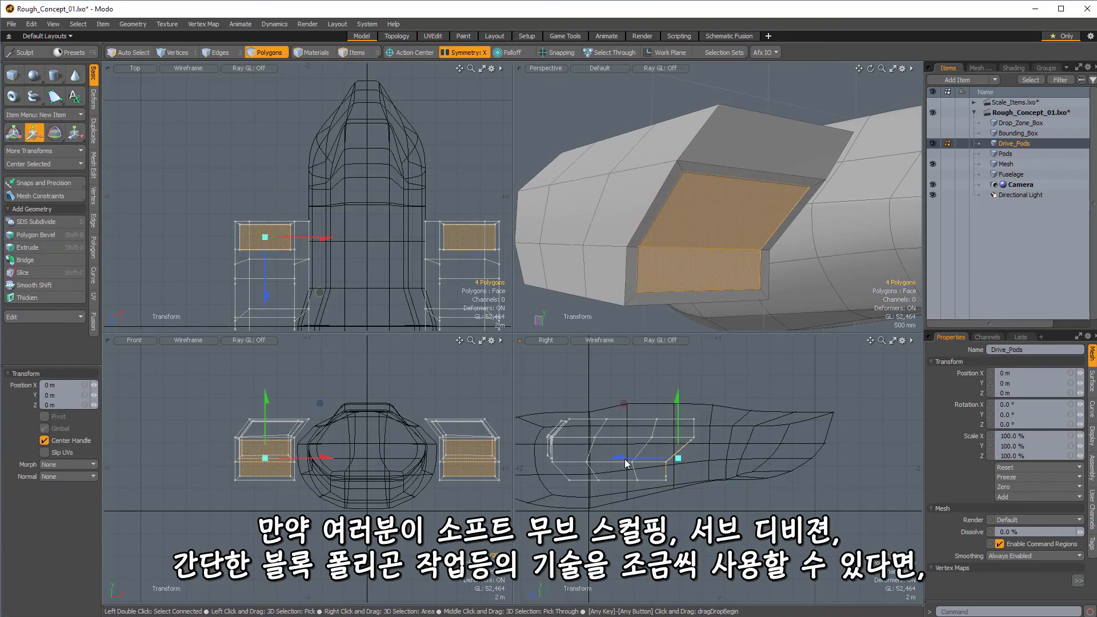
{"action": "left_click_drag", "start_coordinate": [627, 464], "coordinate": [613, 464]}
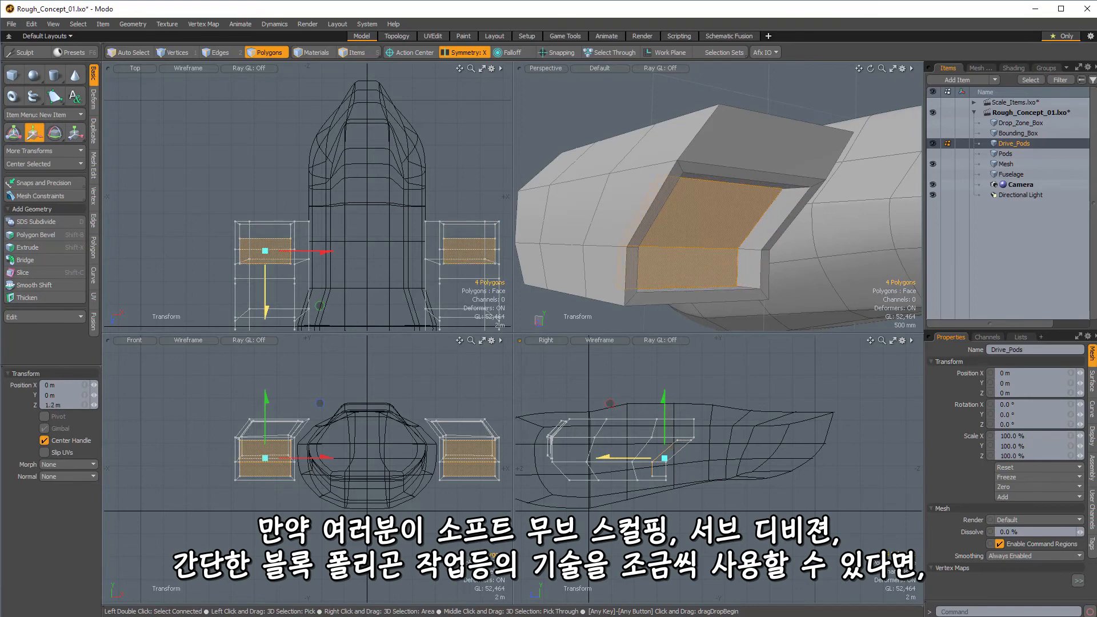
{"action": "left_click_drag", "start_coordinate": [613, 464], "coordinate": [607, 458]}
{"action": "key", "text": "0"}
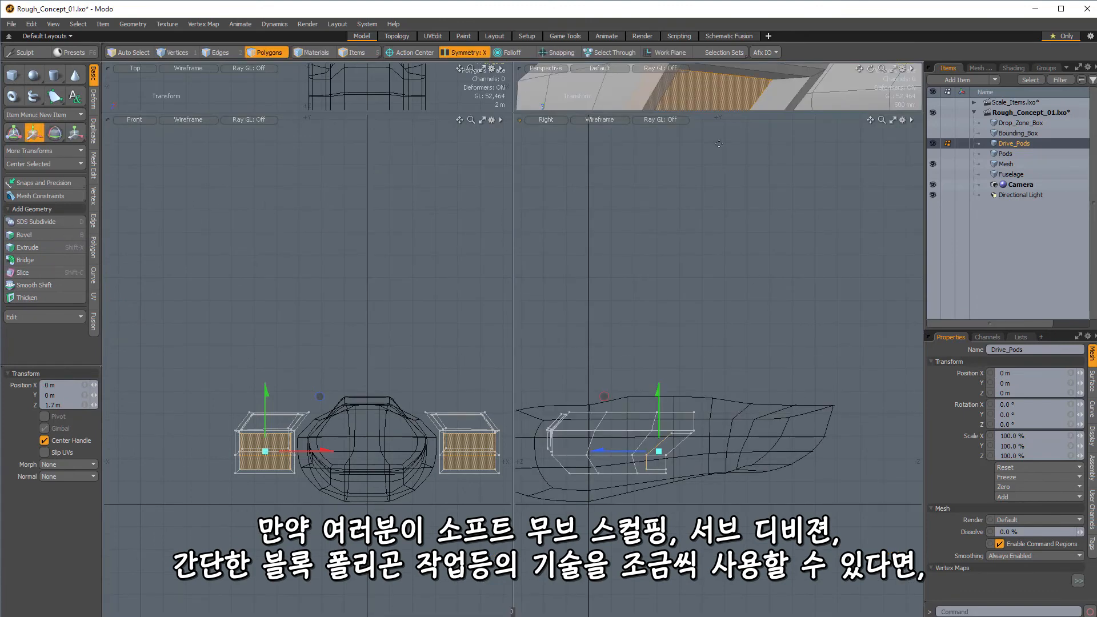
{"action": "left_click_drag", "start_coordinate": [724, 112], "coordinate": [725, 323]}
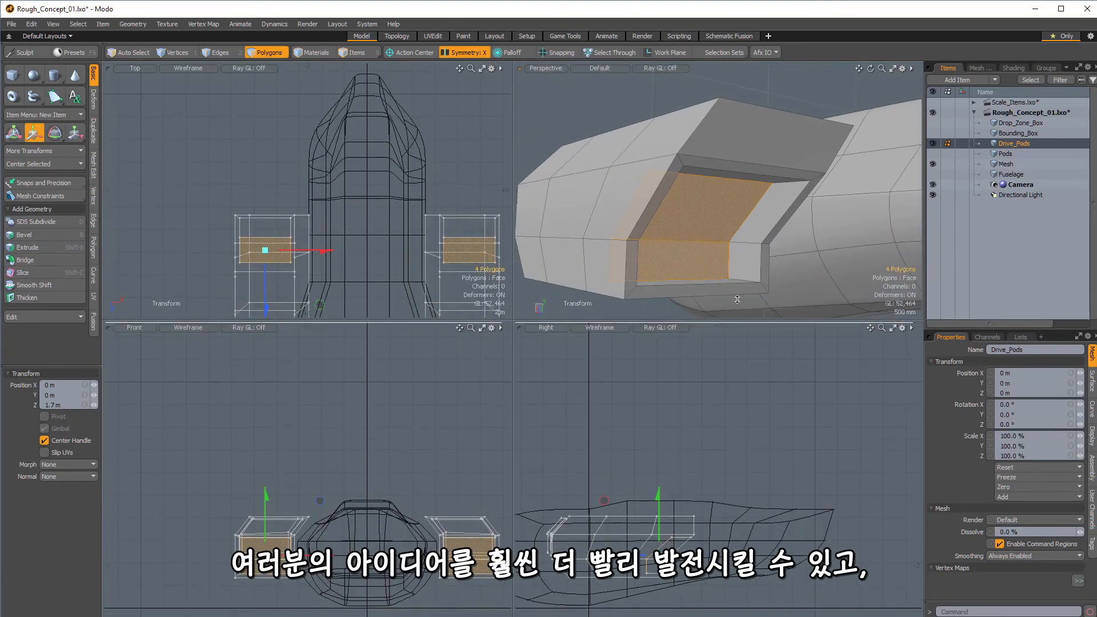
{"action": "left_click_drag", "start_coordinate": [729, 171], "coordinate": [721, 172], "text": "alt"}
{"action": "key", "text": "q"}
{"action": "key", "text": "Escape"}
Select the lengthwise edges along the undersides of both drive pods, bevel them, clear the selection, and review the ship's shape
{"action": "left_click_drag", "start_coordinate": [734, 246], "coordinate": [613, 143], "text": "alt"}
{"action": "key", "text": "space"}
{"action": "key", "text": "space"}
{"action": "double_click", "coordinate": [628, 211]}
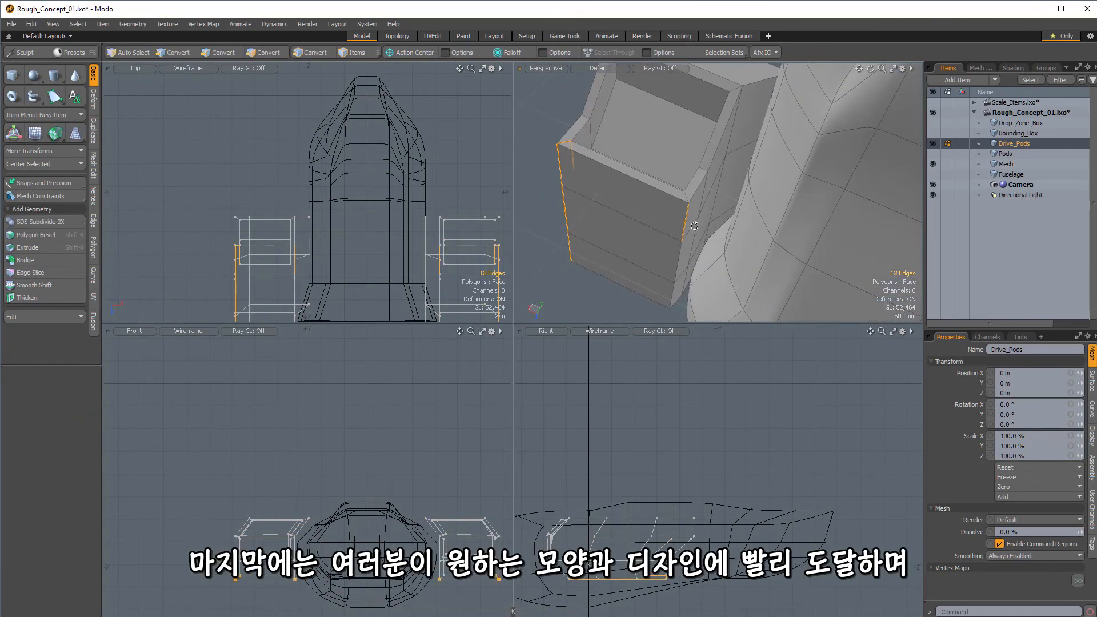
{"action": "left_click", "coordinate": [685, 221], "text": "shift"}
{"action": "double_click", "coordinate": [685, 220], "text": "shift"}
{"action": "left_click_drag", "start_coordinate": [671, 207], "coordinate": [760, 175], "text": "alt"}
{"action": "key", "text": "b"}
{"action": "key", "text": "q"}
{"action": "key", "text": "Escape"}
{"action": "key", "text": "2"}
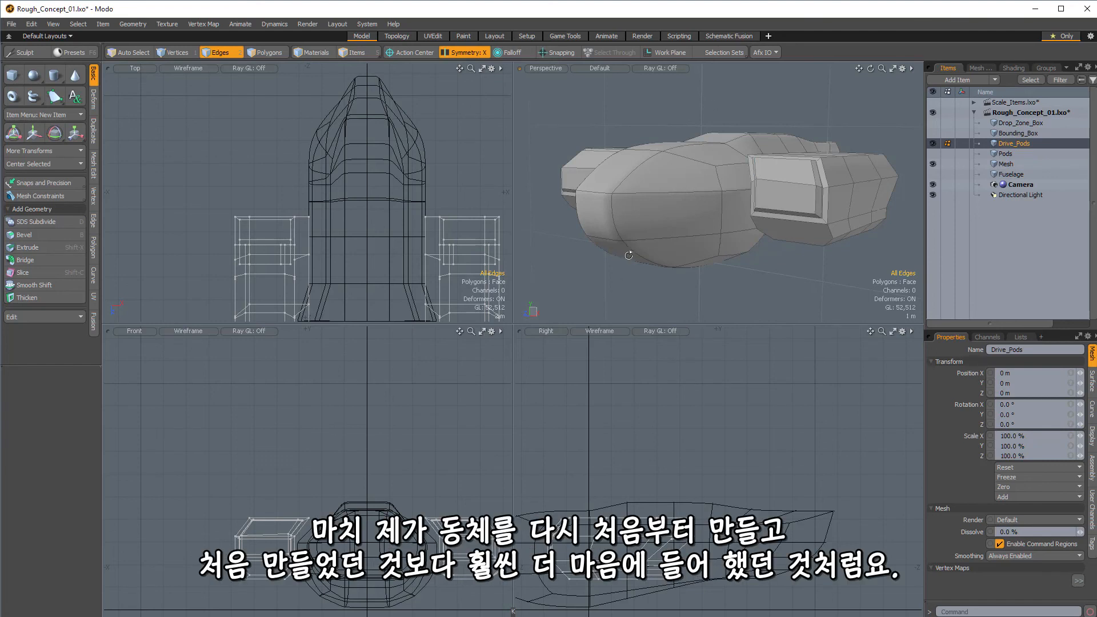
{"action": "left_click_drag", "start_coordinate": [629, 255], "coordinate": [767, 201], "text": "alt"}
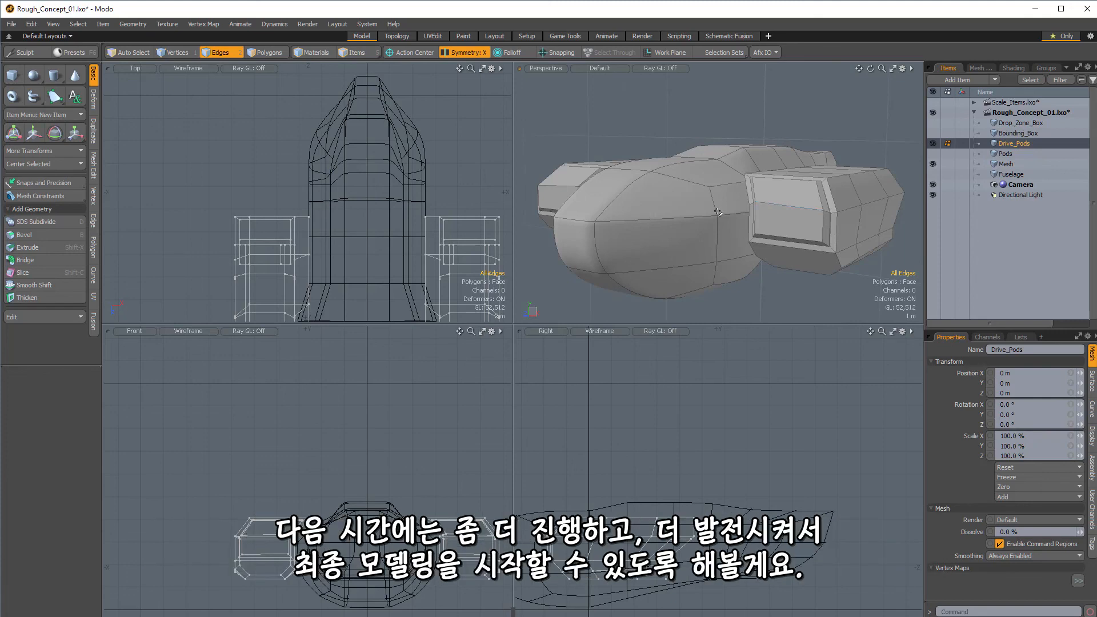
{"action": "middle_click_drag", "start_coordinate": [673, 178], "coordinate": [649, 207]}
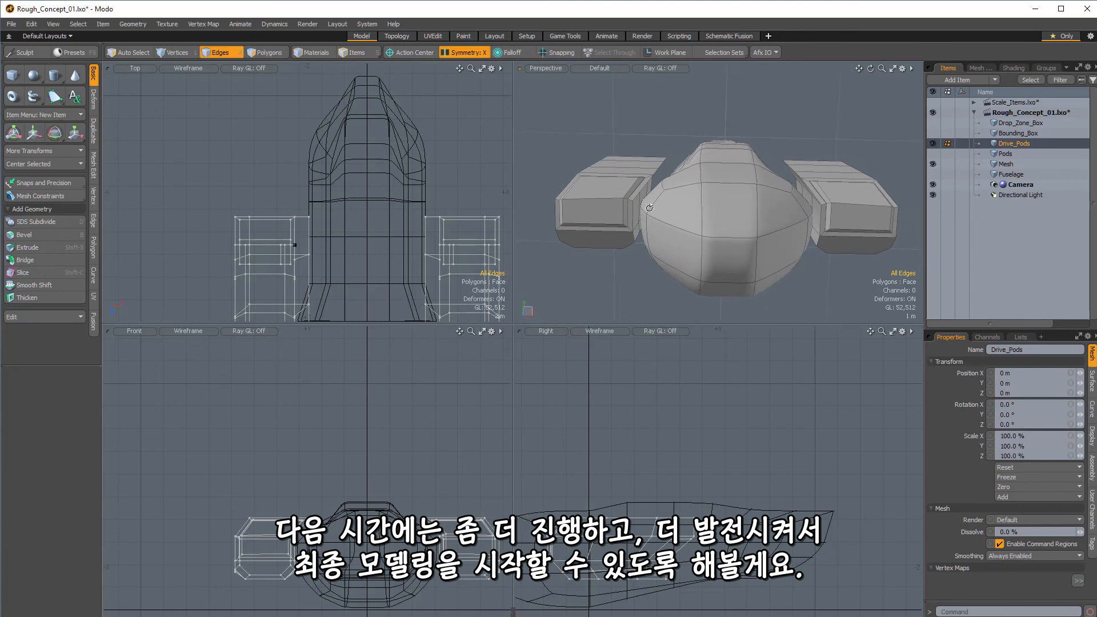